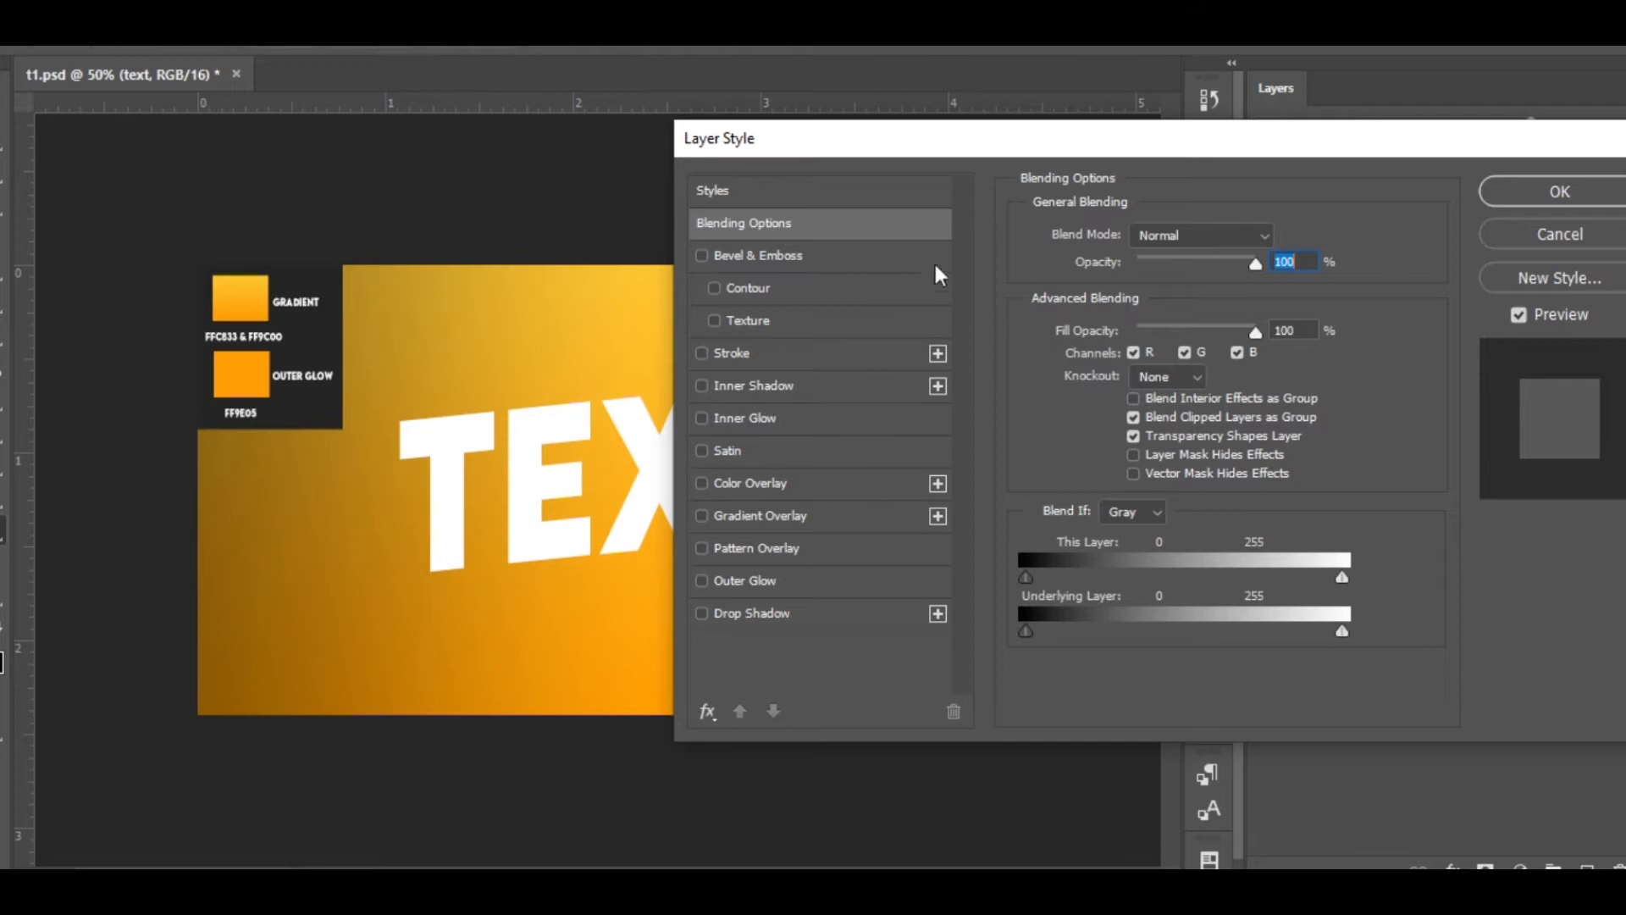
Enable Bevel & Emboss on the text layer and choose the multi-peaked gloss contour for its shading.
{"action": "left_click_drag", "start_coordinate": [974, 149], "coordinate": [1019, 149]}
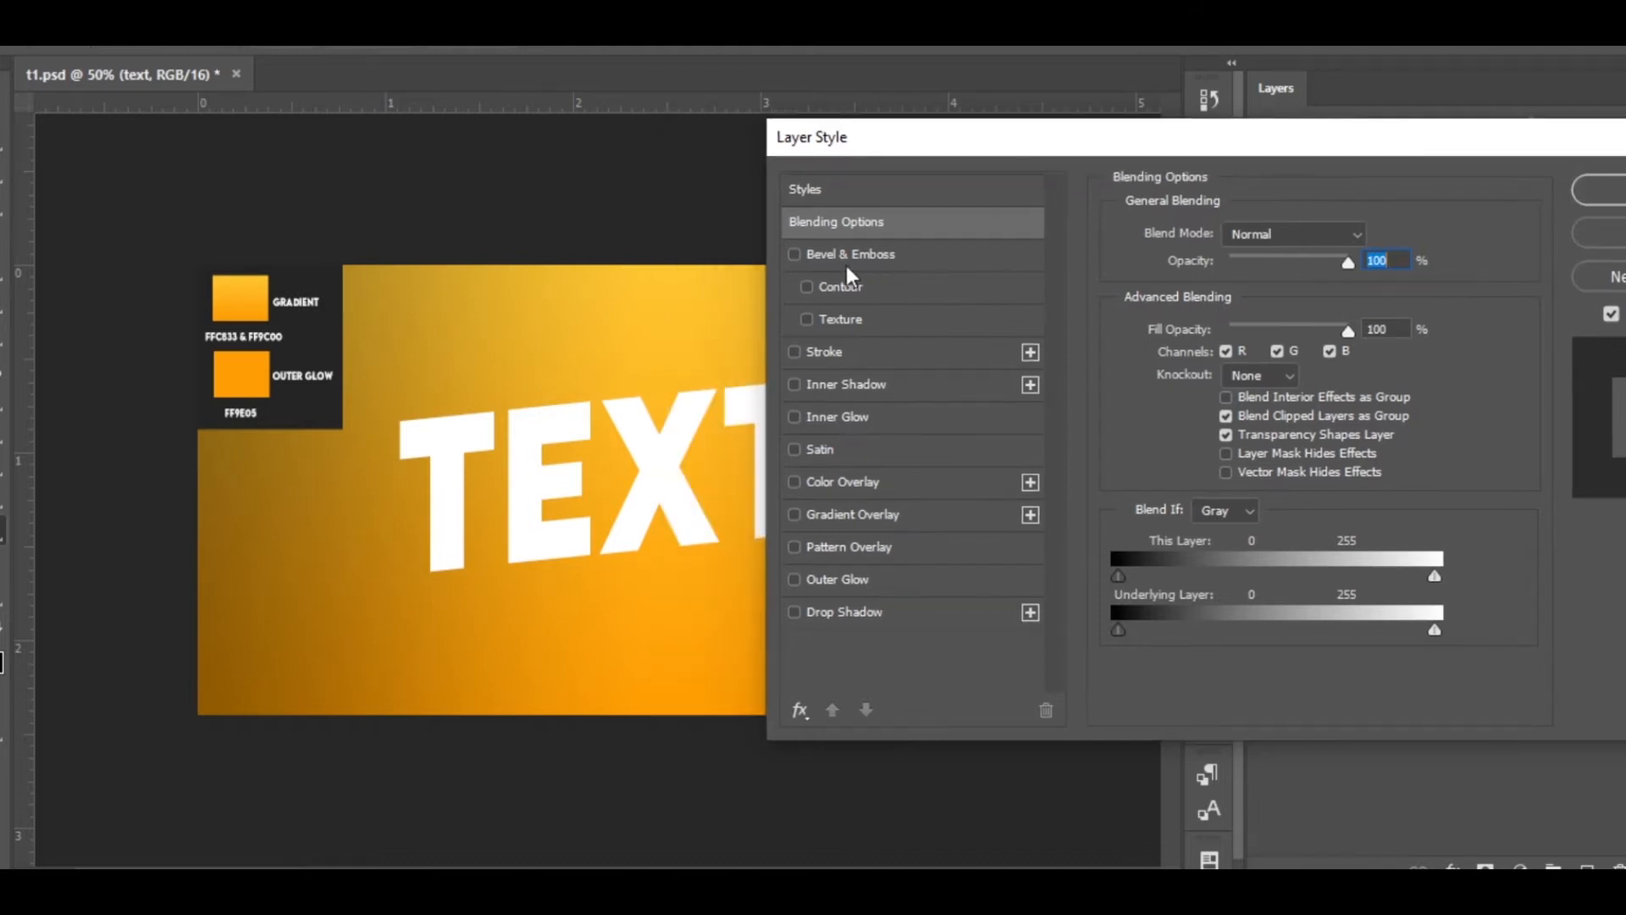
{"action": "left_click", "coordinate": [798, 253]}
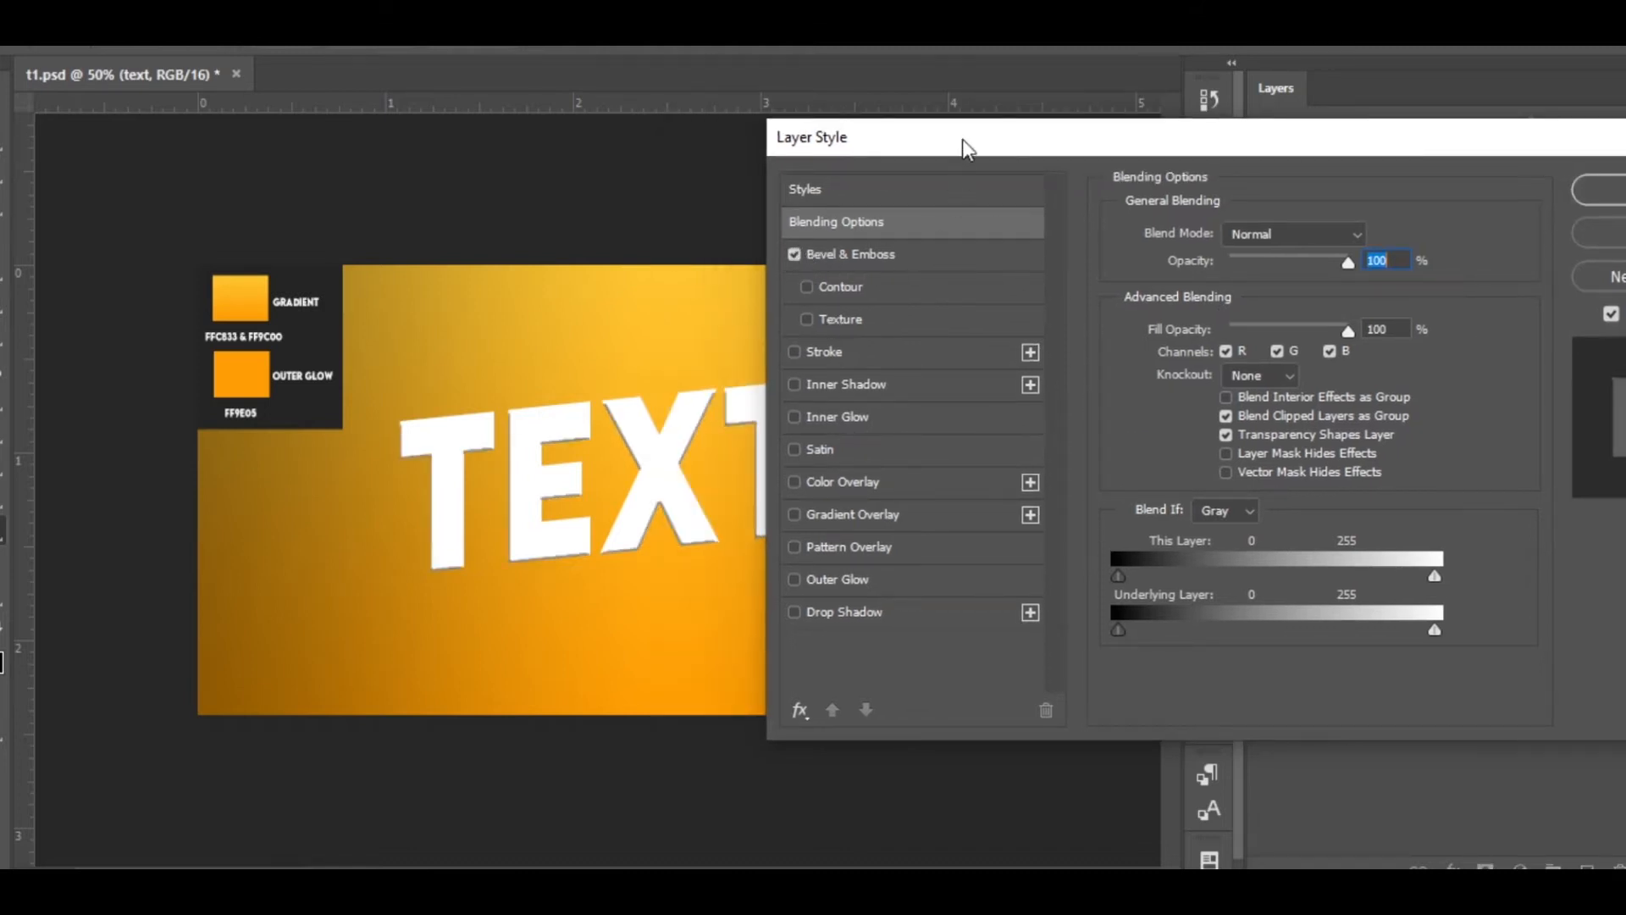
{"action": "left_click_drag", "start_coordinate": [999, 139], "coordinate": [1064, 144]}
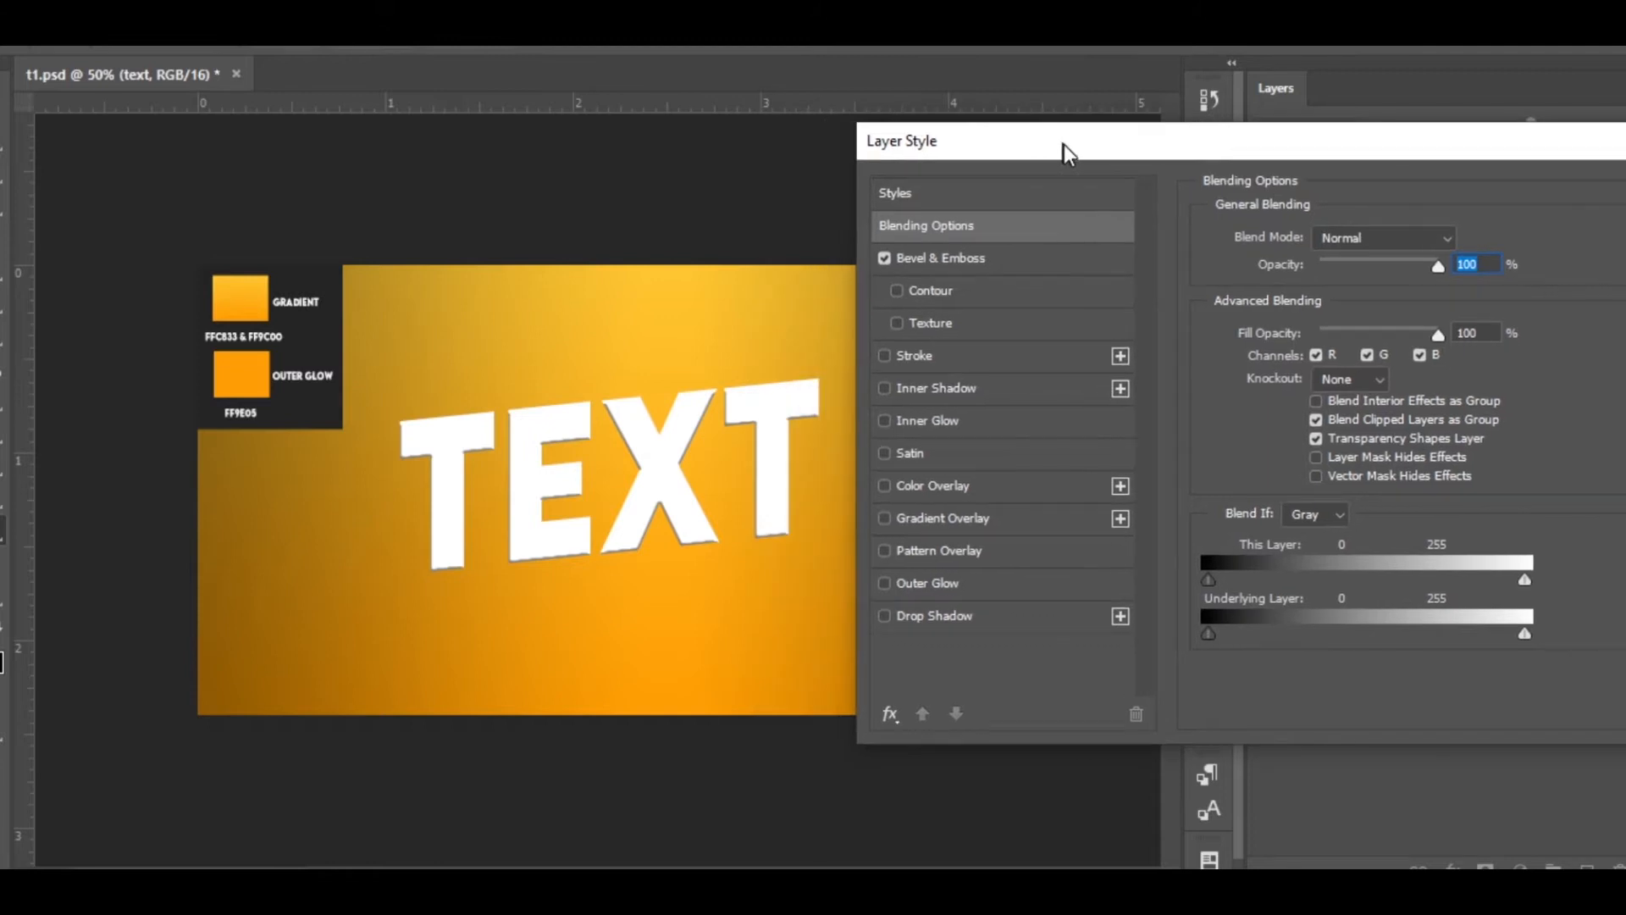
{"action": "left_click", "coordinate": [1071, 254]}
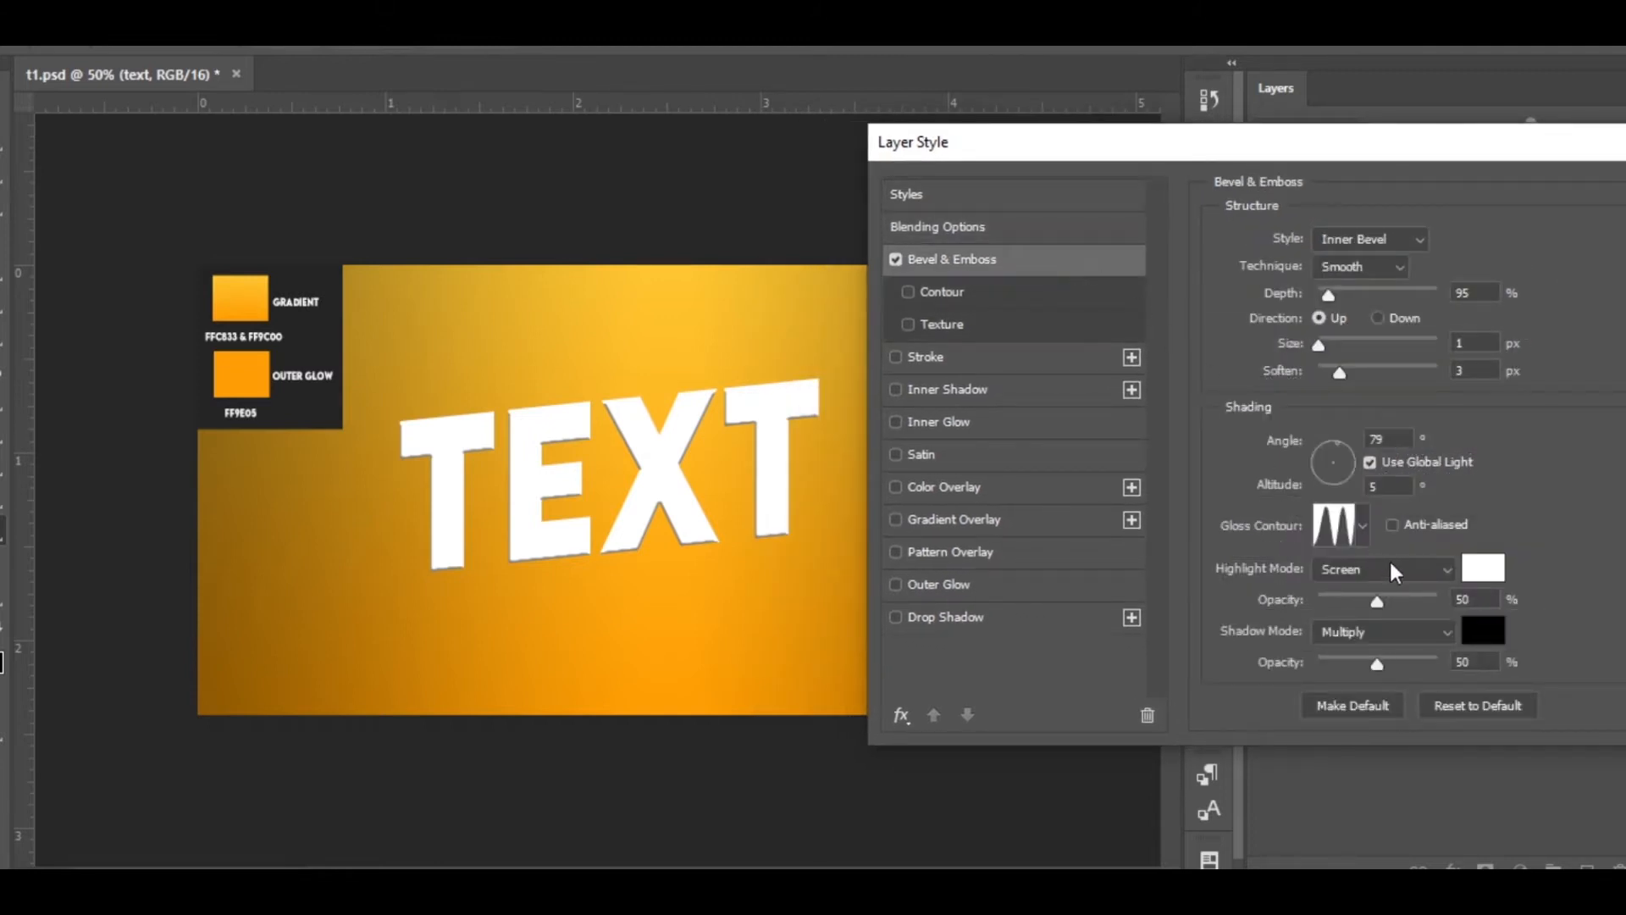
{"action": "left_click", "coordinate": [1363, 516]}
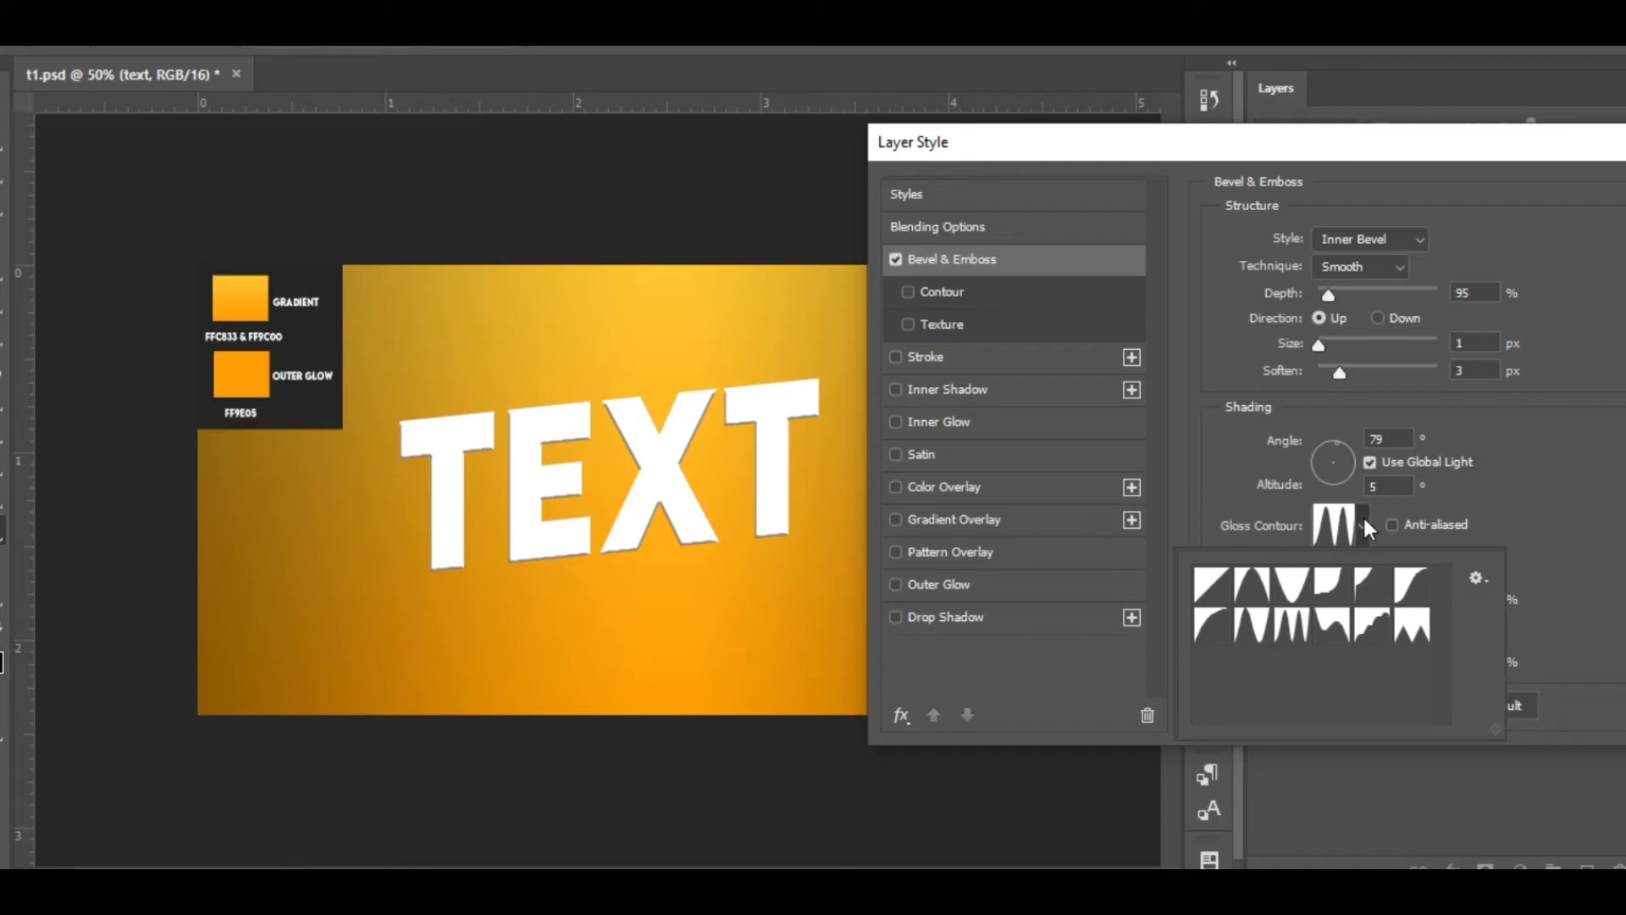
{"action": "left_click", "coordinate": [1301, 623]}
{"action": "left_click", "coordinate": [1528, 486]}
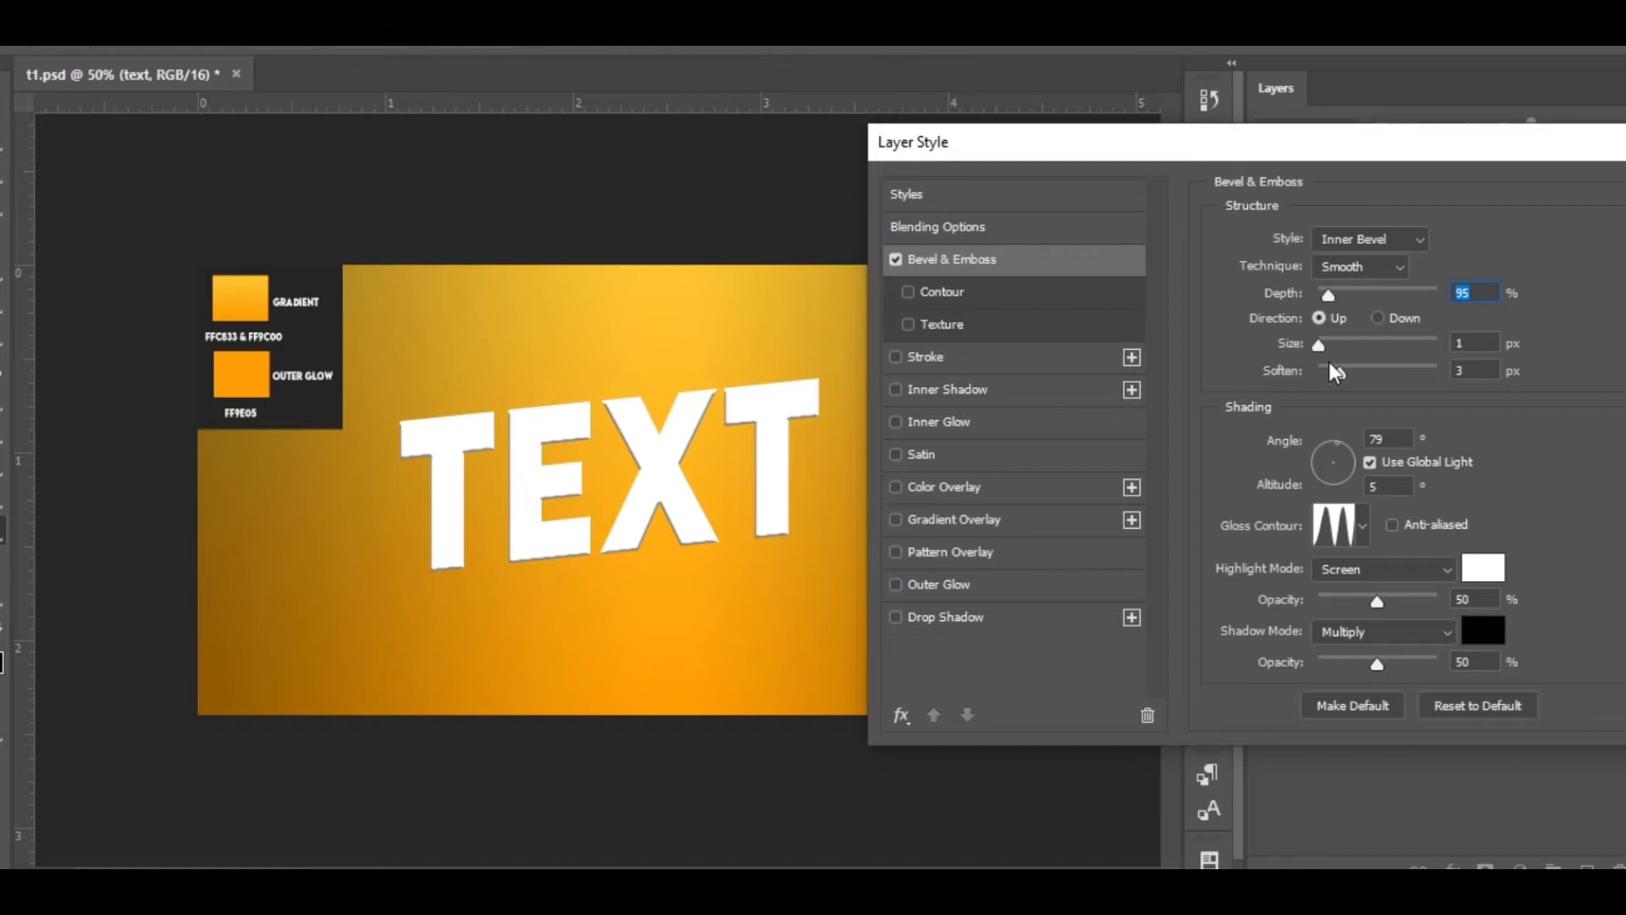
Enable Gradient Overlay on the text and set the bevel's depth to 74%, size to 4 px and soften to 2 px.
{"action": "left_click", "coordinate": [895, 519]}
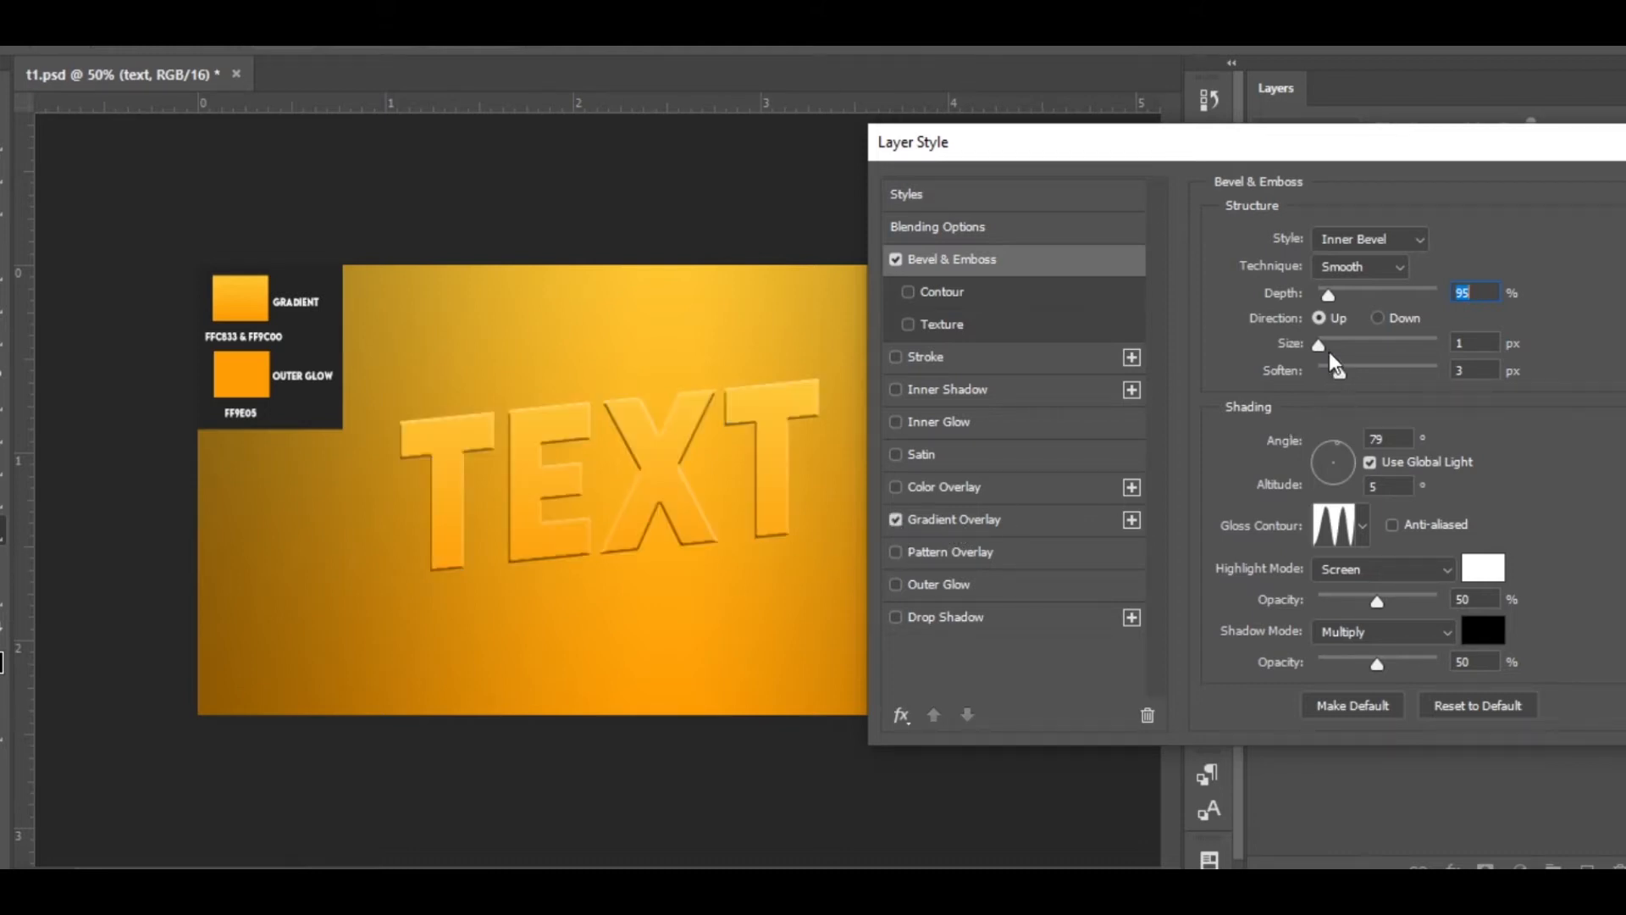
{"action": "left_click_drag", "start_coordinate": [1323, 348], "coordinate": [1326, 373]}
{"action": "mouse_move", "coordinate": [1326, 295]}
{"action": "left_mouse_down"}
{"action": "mouse_move", "coordinate": [1341, 297]}
{"action": "mouse_move", "coordinate": [1328, 293]}
{"action": "left_mouse_up"}
Add a Drop Shadow to the text with 50% opacity and 6 px distance, and fine-tune its spread and size.
{"action": "left_click", "coordinate": [900, 620]}
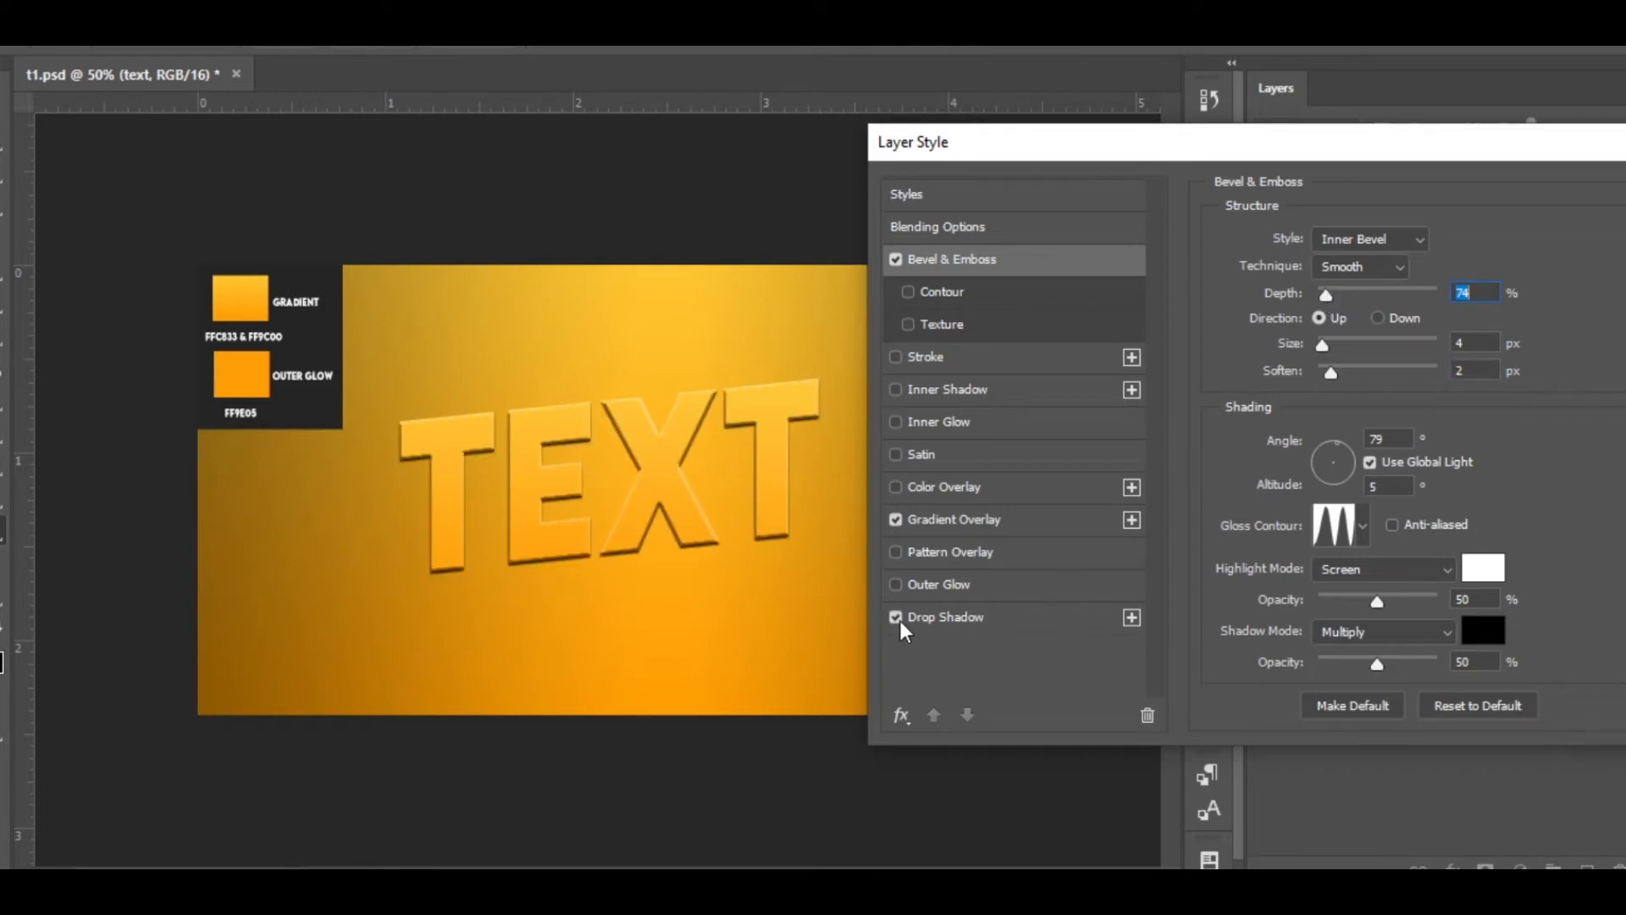
{"action": "left_click", "coordinate": [984, 617]}
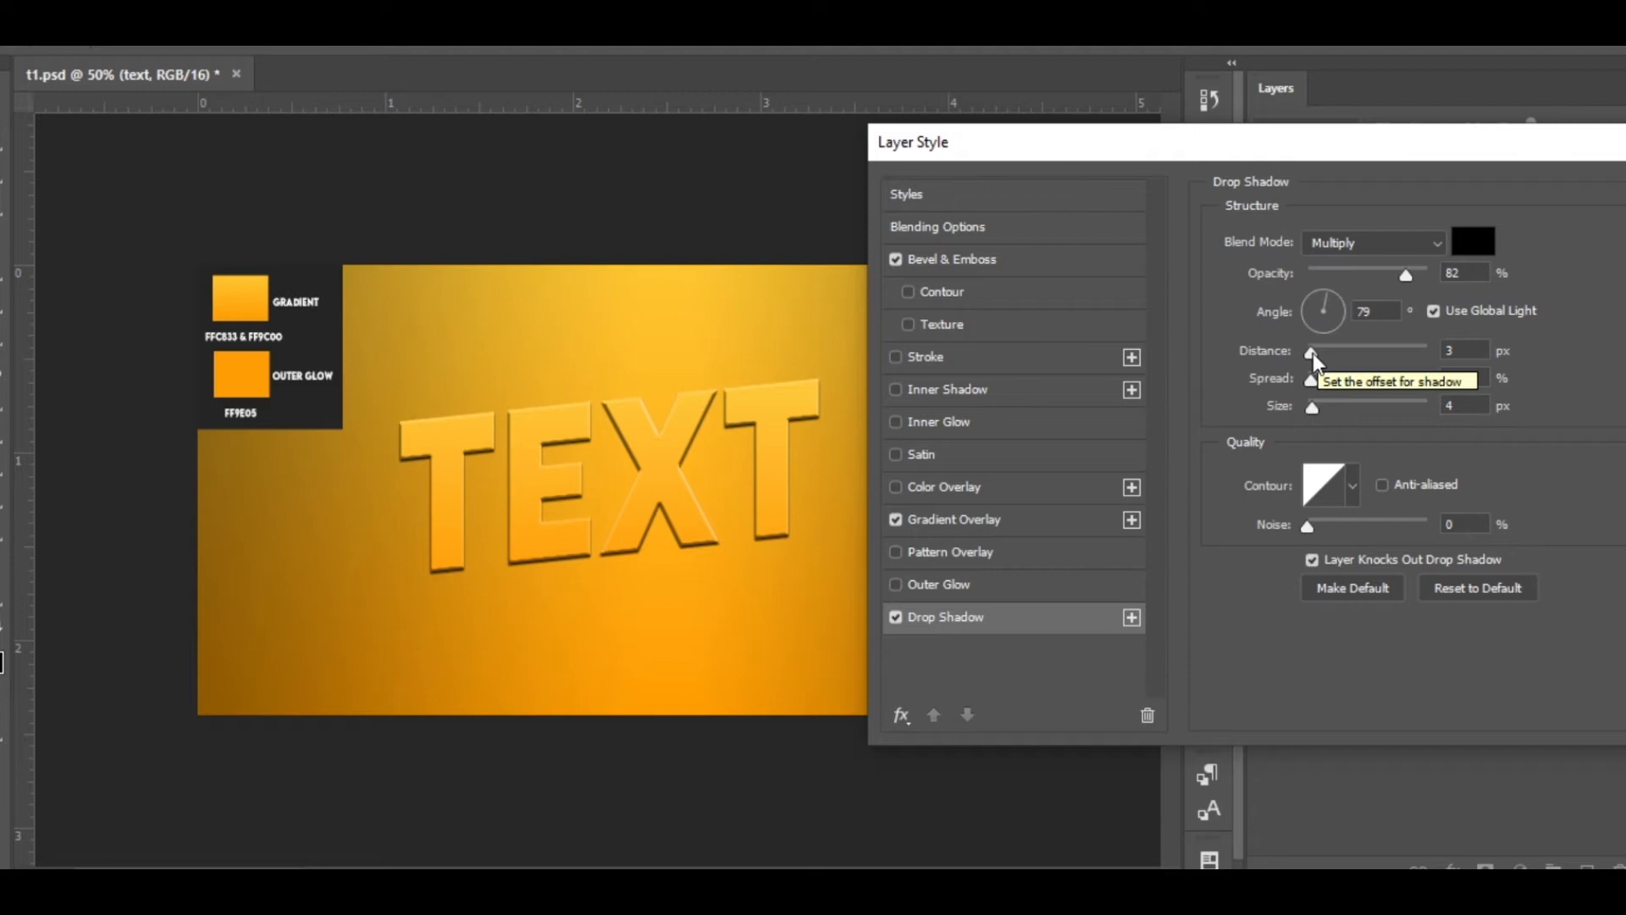
{"action": "left_click_drag", "start_coordinate": [1313, 353], "coordinate": [1318, 353]}
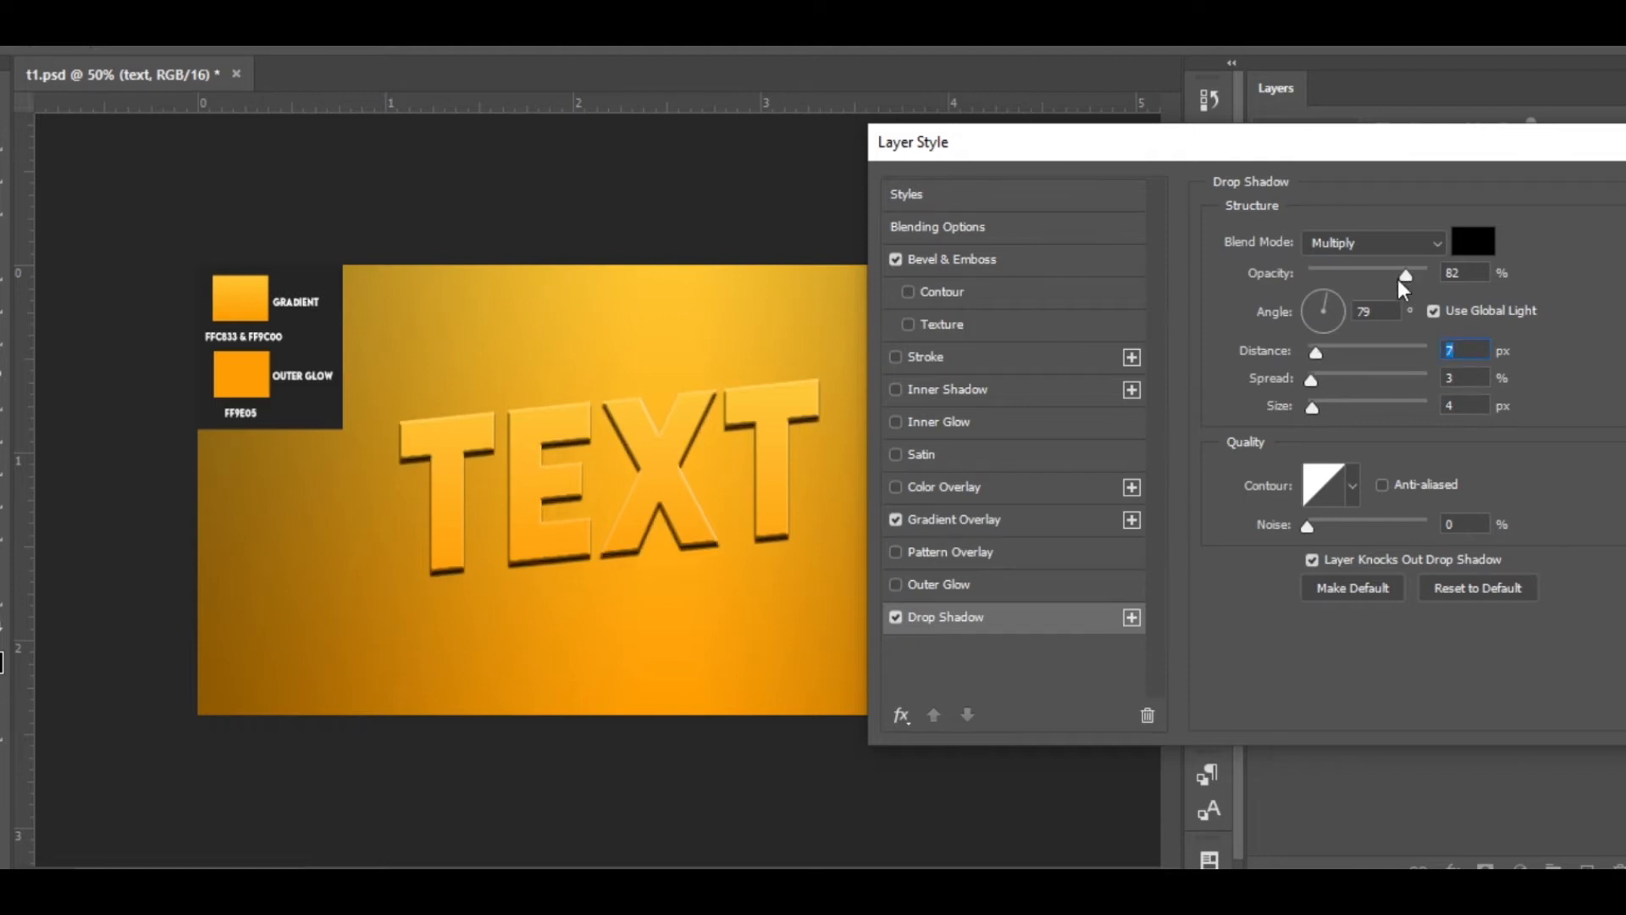
{"action": "mouse_move", "coordinate": [1384, 276]}
{"action": "left_mouse_down"}
{"action": "mouse_move", "coordinate": [1401, 280]}
{"action": "mouse_move", "coordinate": [1369, 277]}
{"action": "left_mouse_up"}
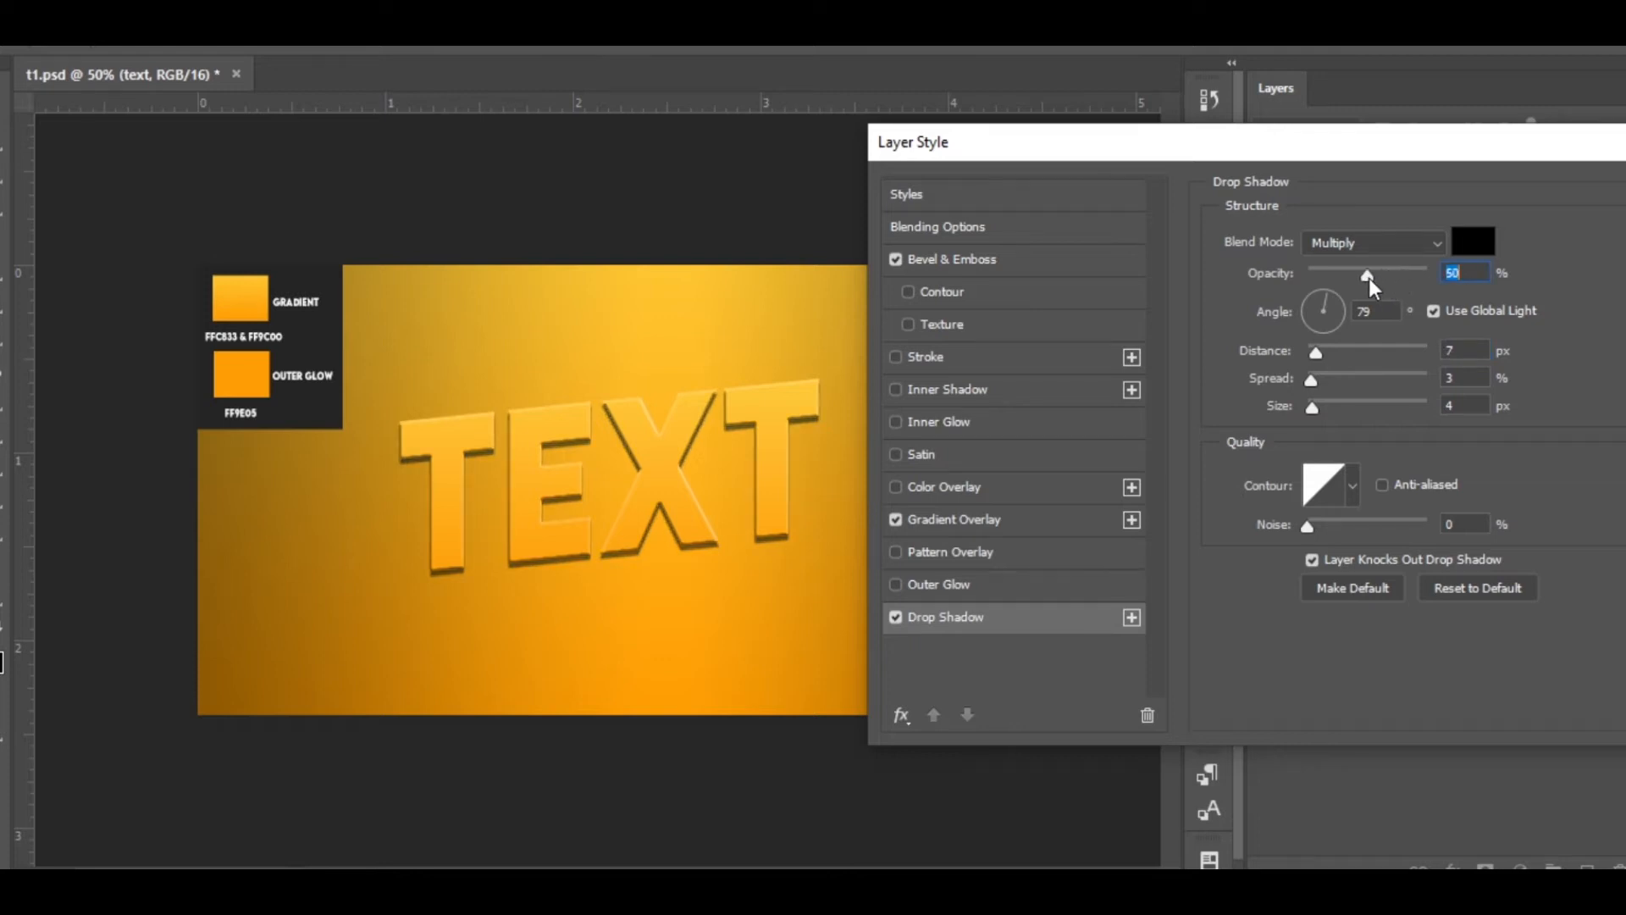
{"action": "left_click", "coordinate": [1316, 352]}
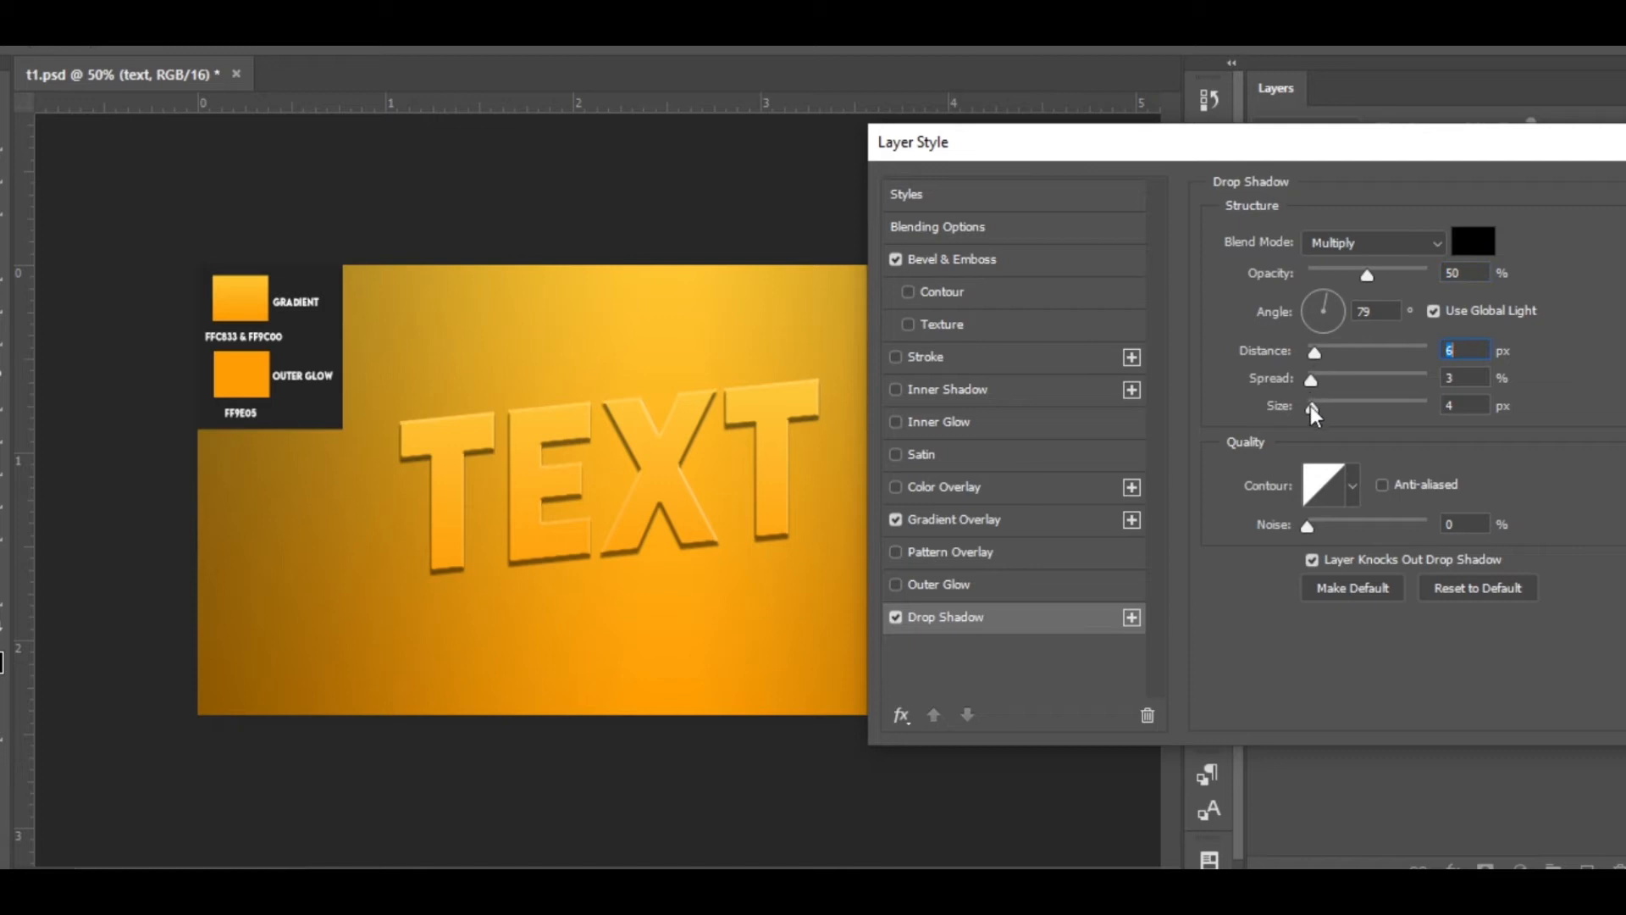
{"action": "left_click", "coordinate": [1315, 383]}
{"action": "left_click", "coordinate": [1318, 405]}
Enable Outer Glow on the text and set its colour to ff9e05, sampled from the canvas's Outer Glow swatch.
{"action": "left_click", "coordinate": [912, 591]}
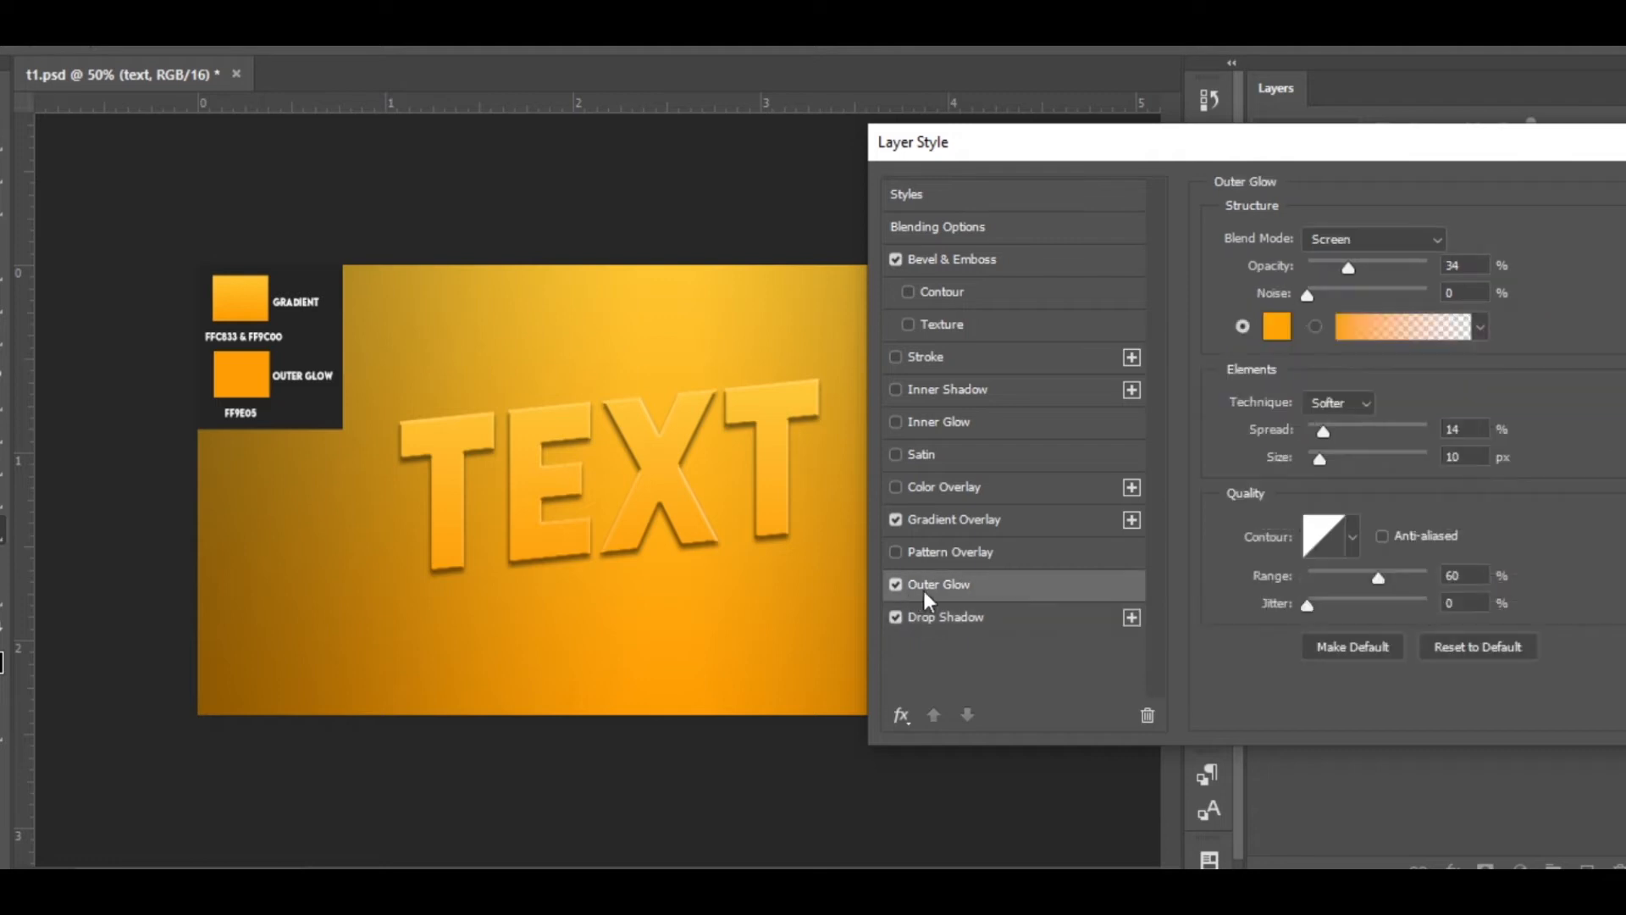
{"action": "left_click", "coordinate": [1277, 328]}
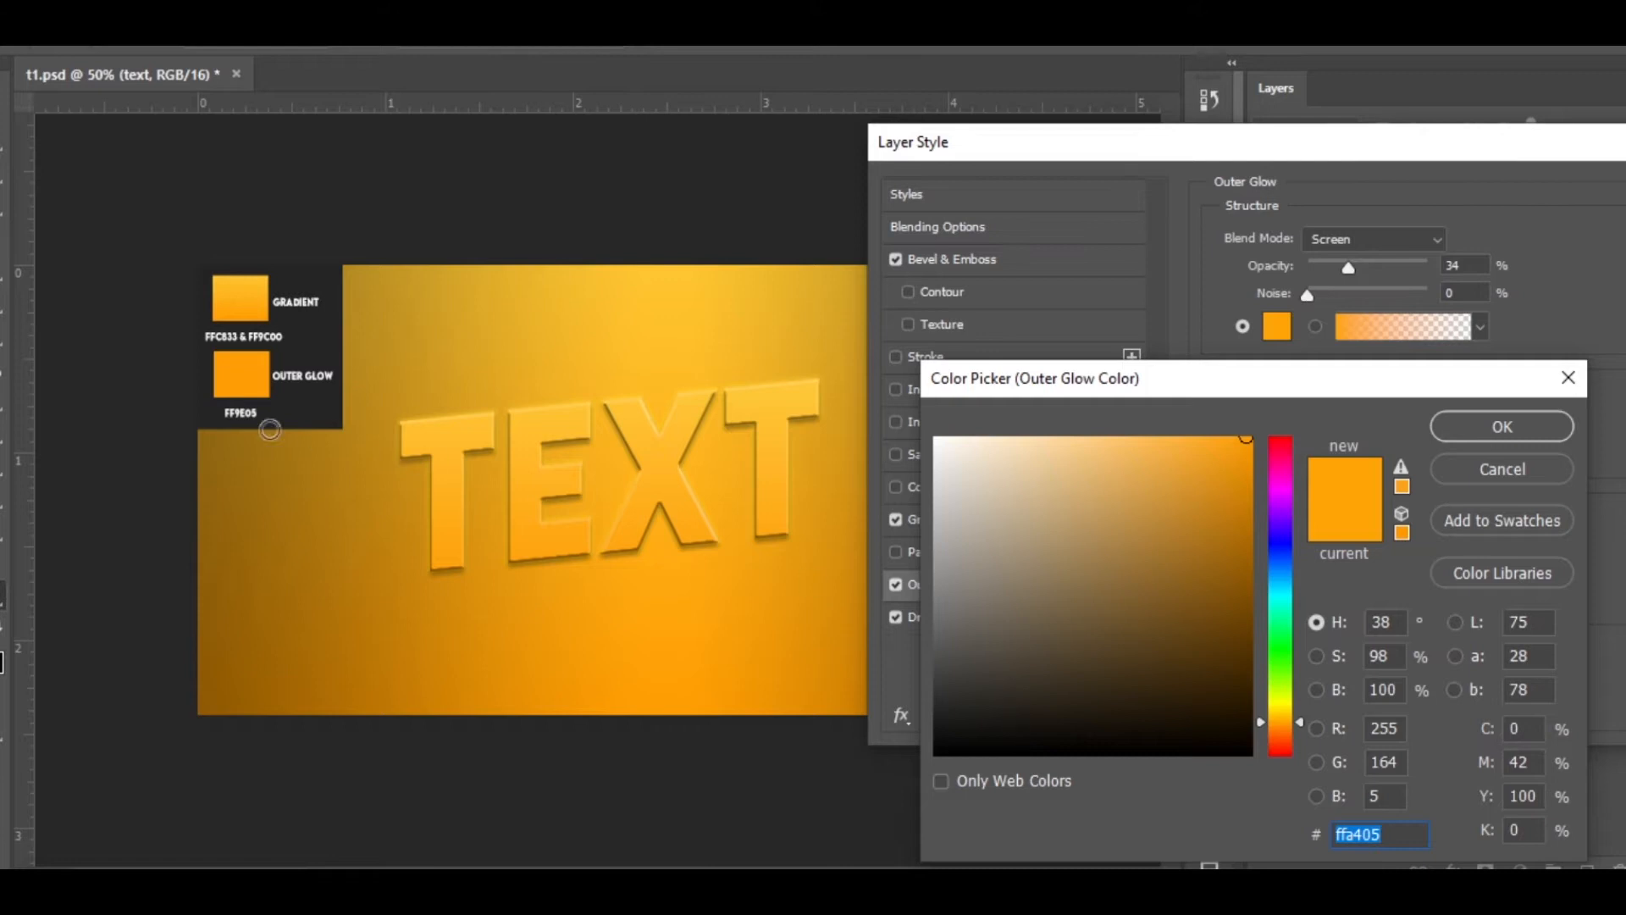
{"action": "left_click", "coordinate": [241, 380]}
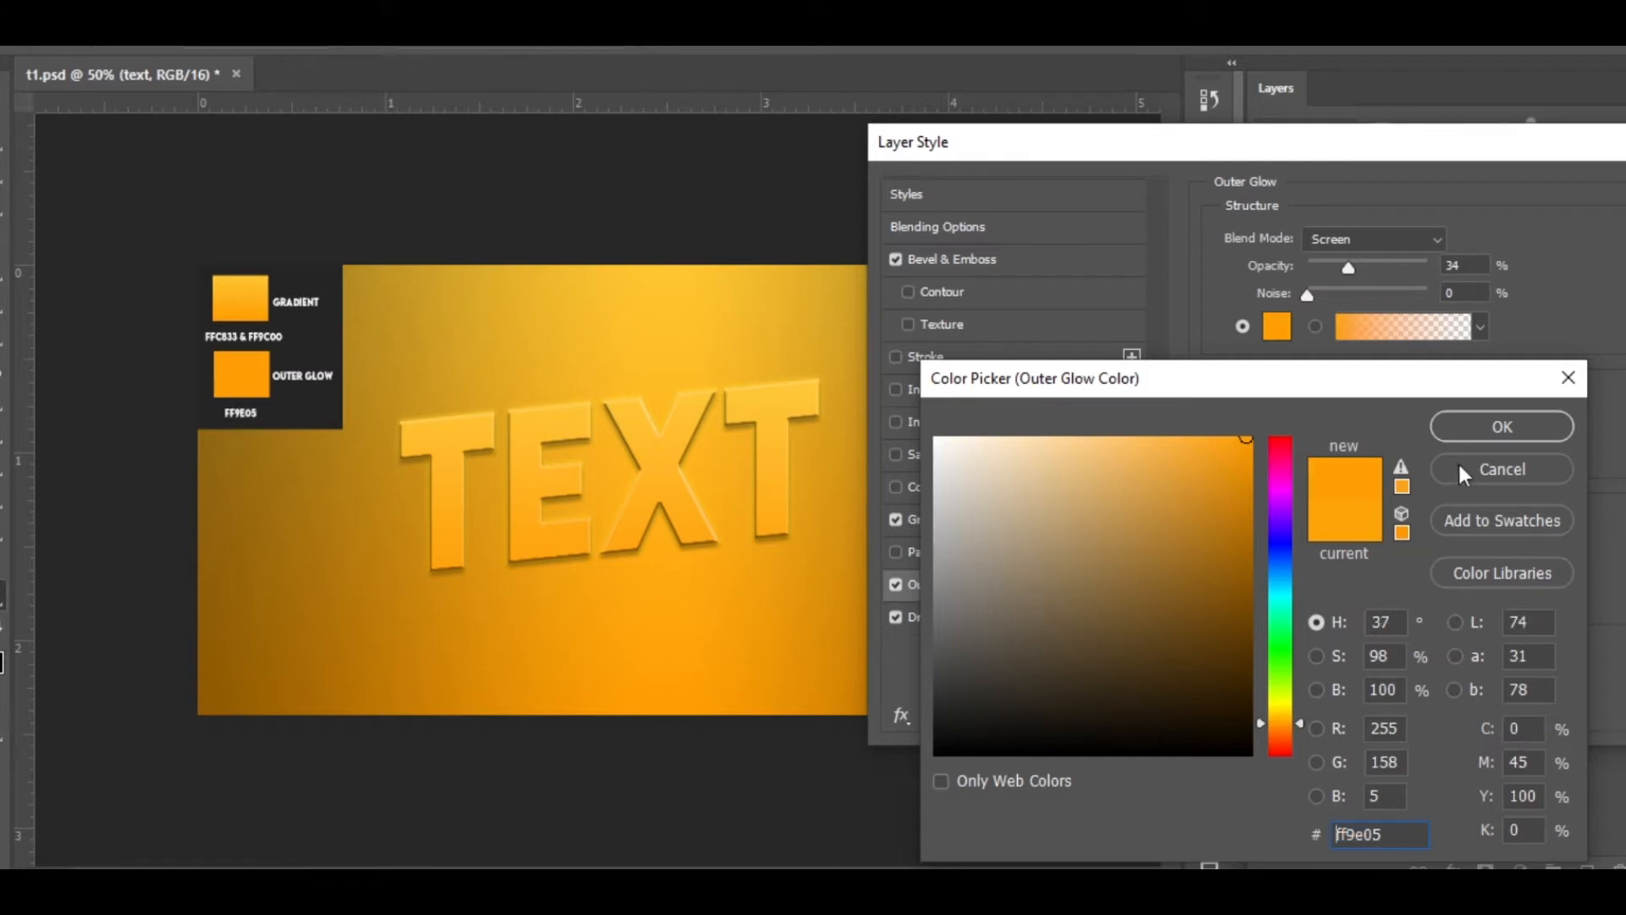
{"action": "left_click", "coordinate": [1497, 435]}
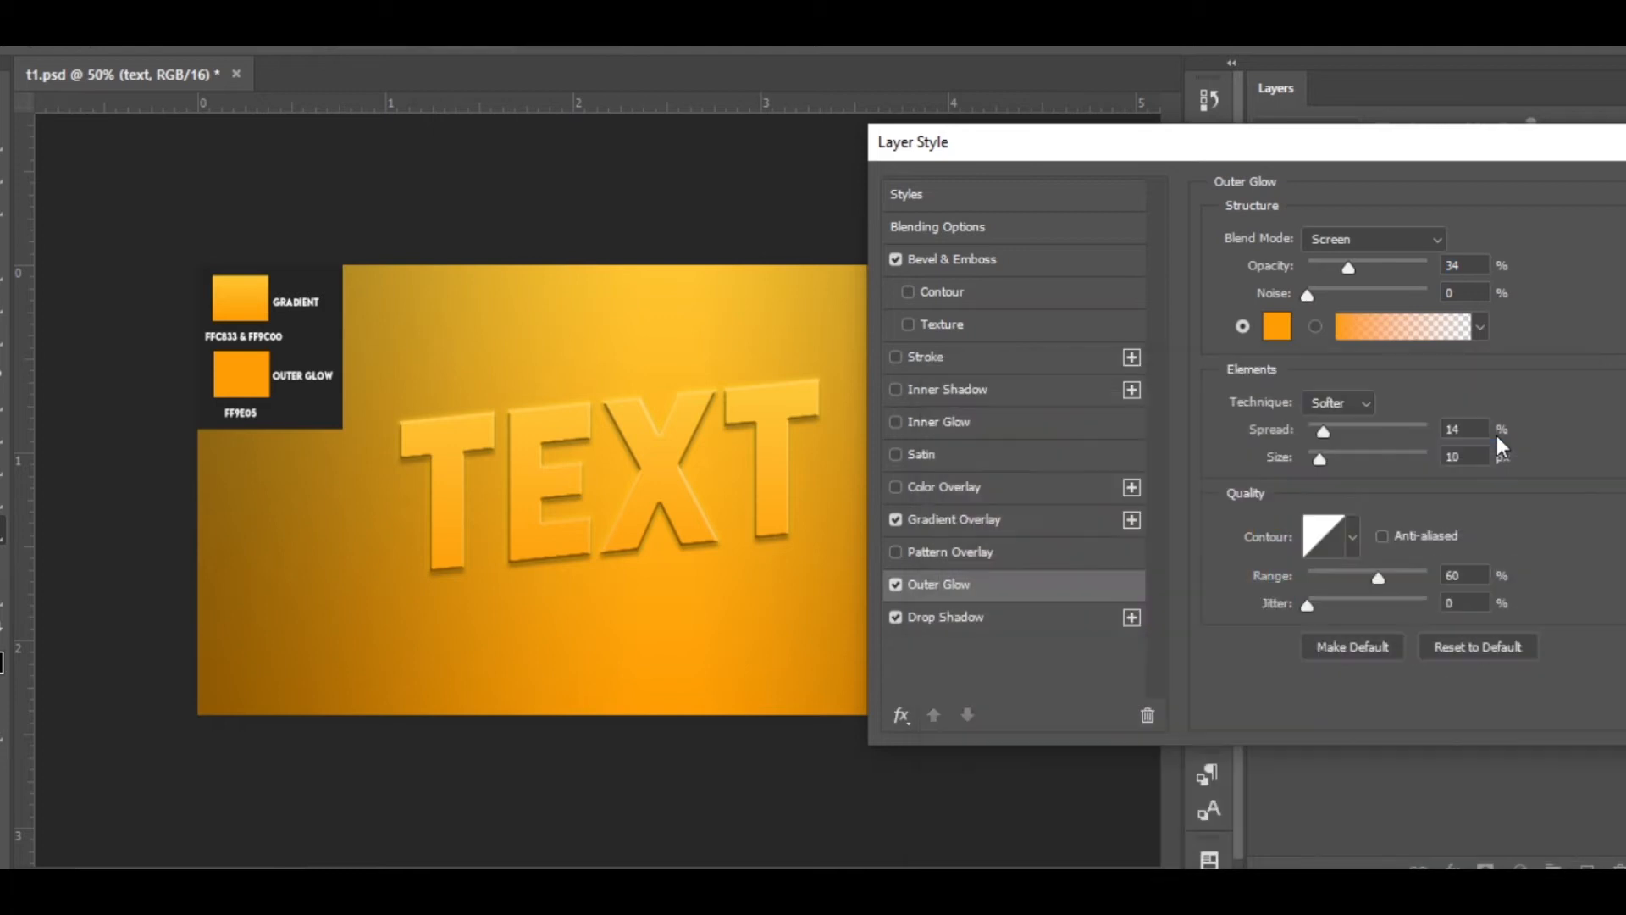
Set the Gradient Overlay to run from ffc833 to ff9c00, and apply the layer style to the text.
{"action": "left_click", "coordinate": [1030, 519]}
{"action": "left_click", "coordinate": [1352, 310]}
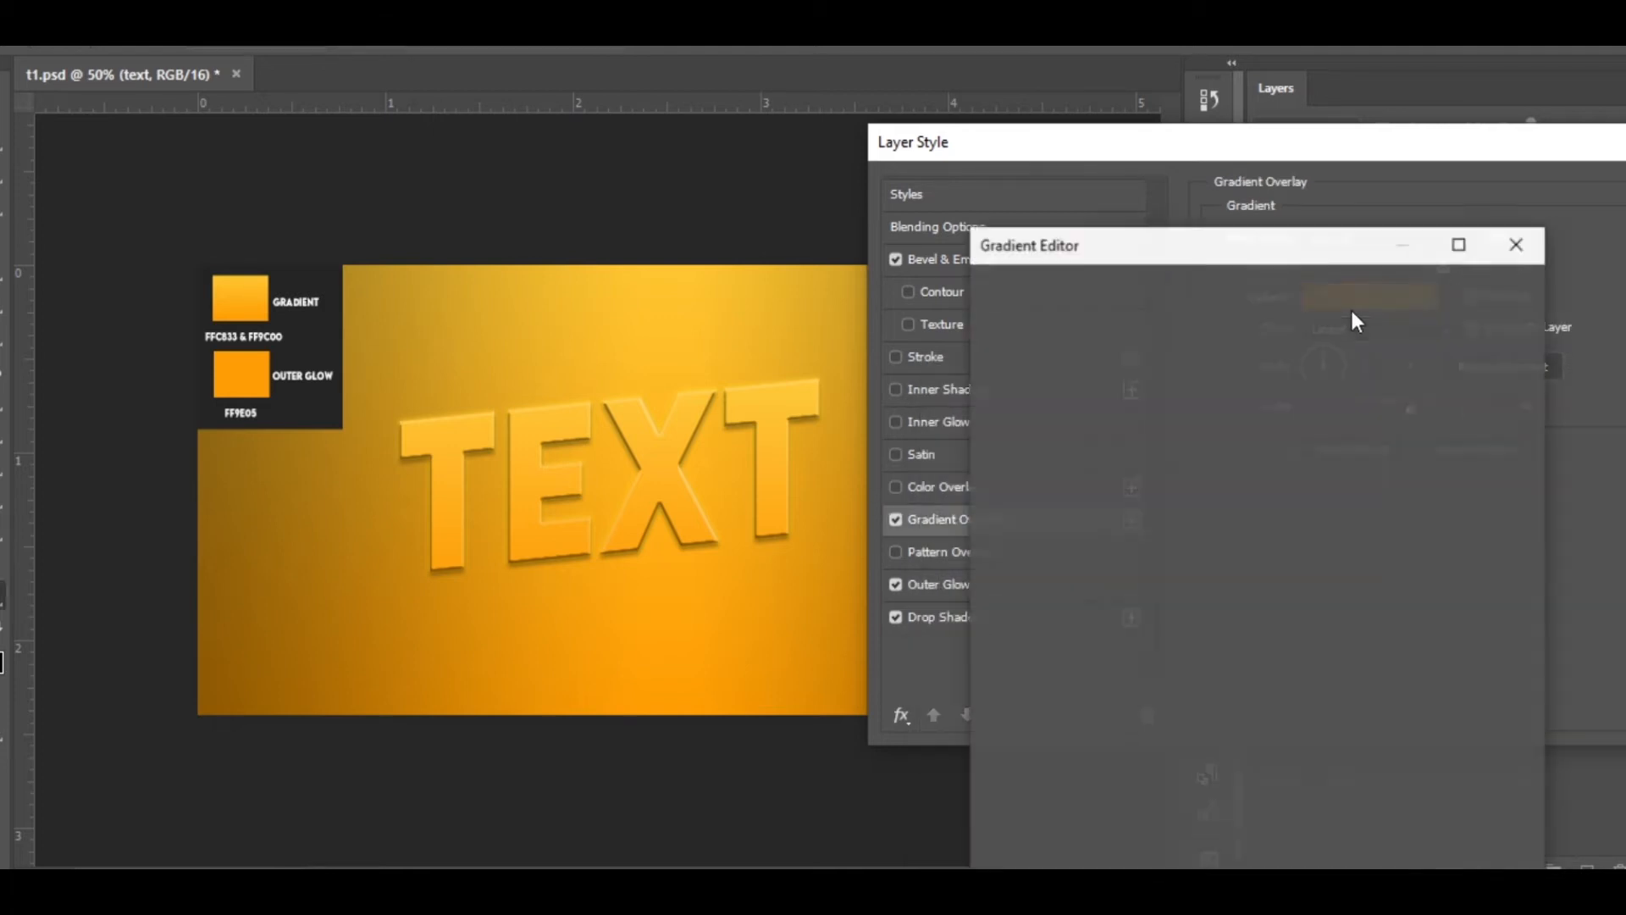
{"action": "left_click", "coordinate": [1002, 703]}
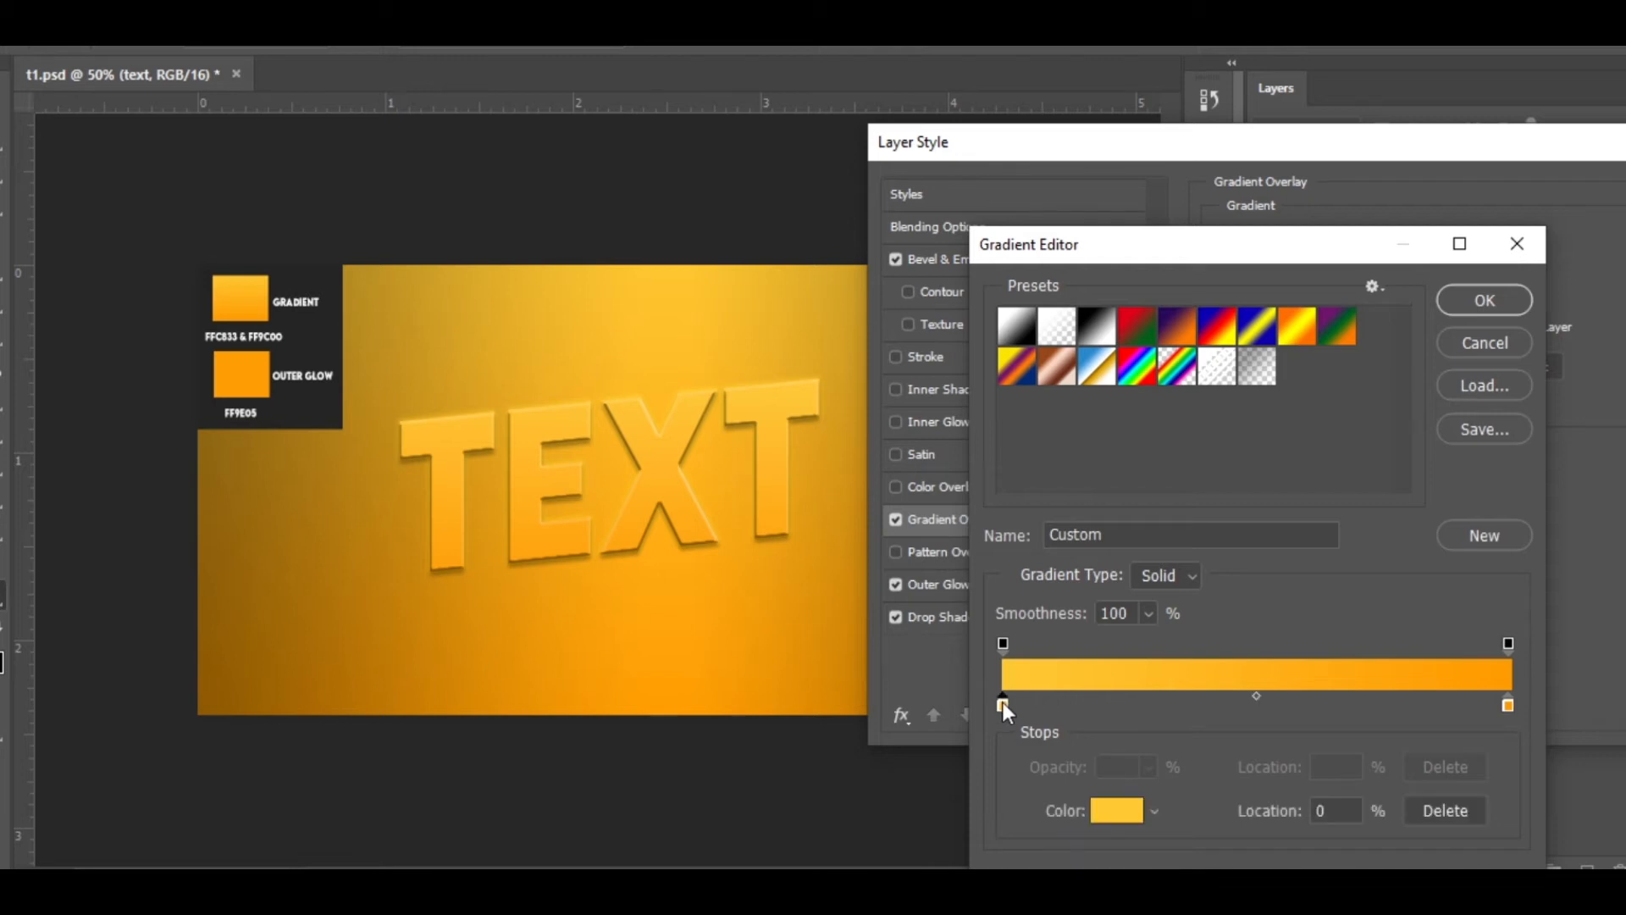
{"action": "left_click", "coordinate": [1101, 809]}
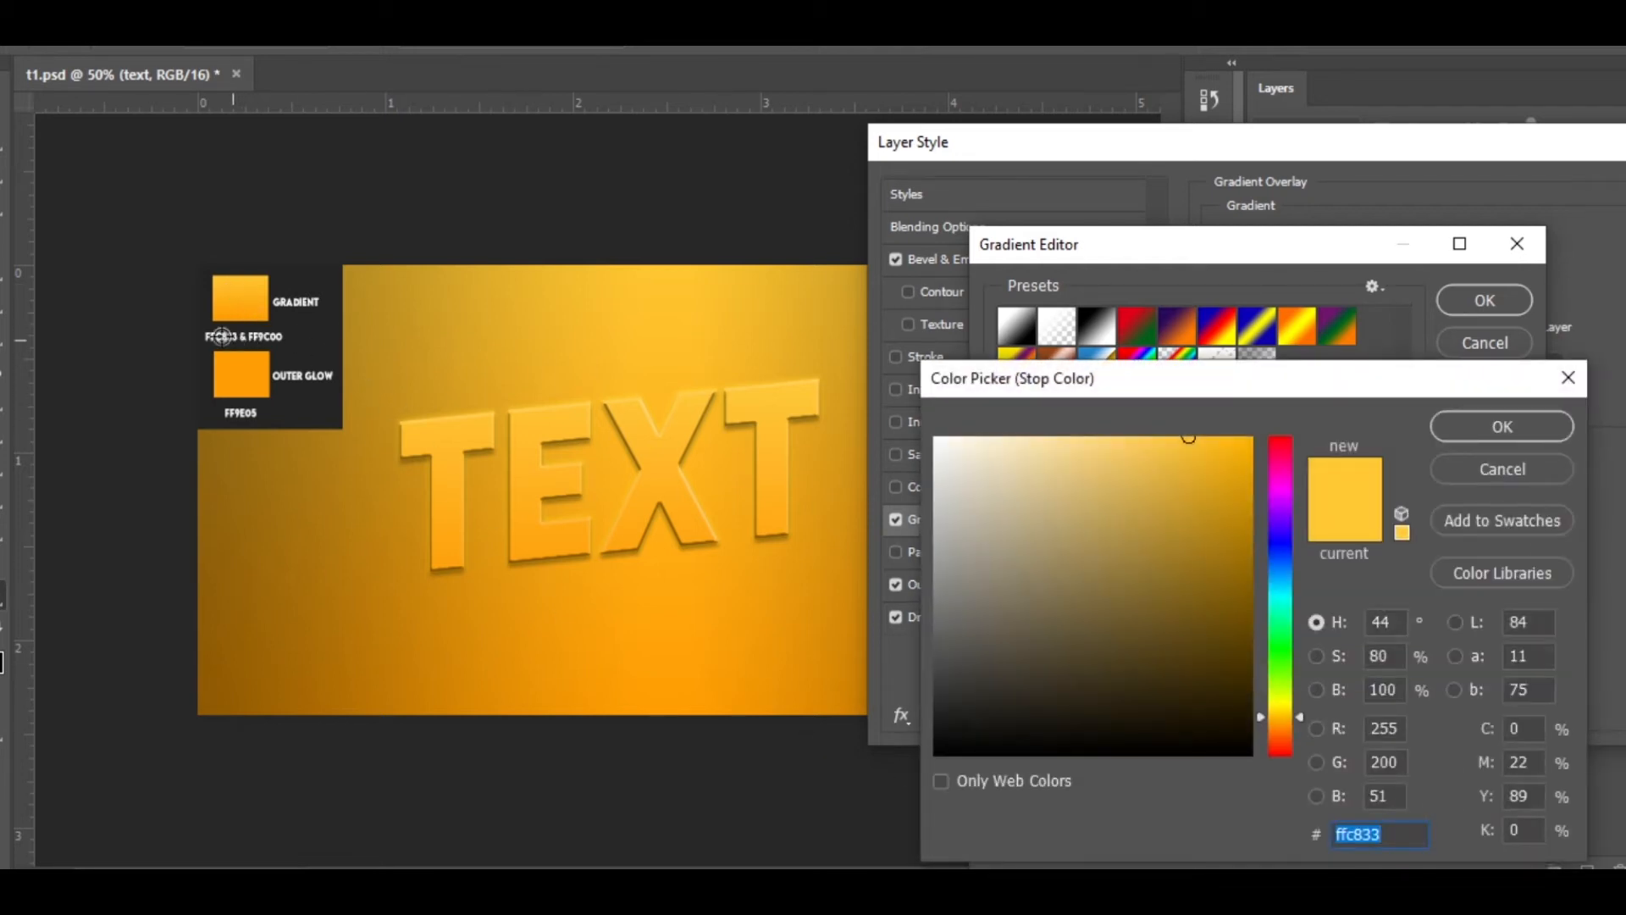
{"action": "left_click", "coordinate": [1539, 432]}
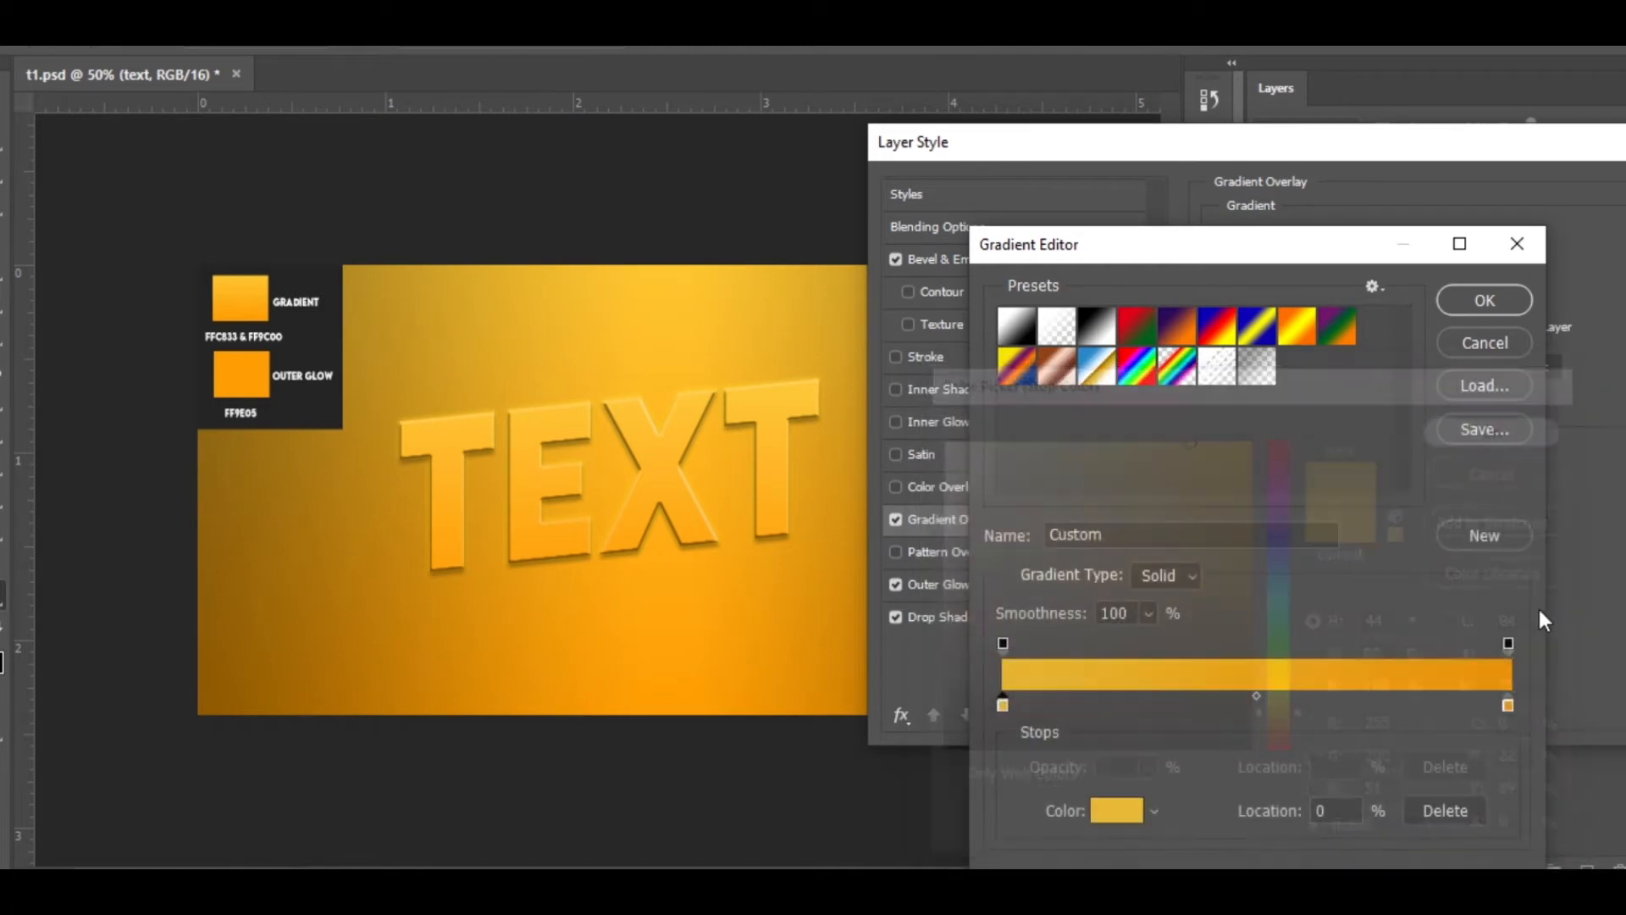
{"action": "left_click", "coordinate": [1508, 707]}
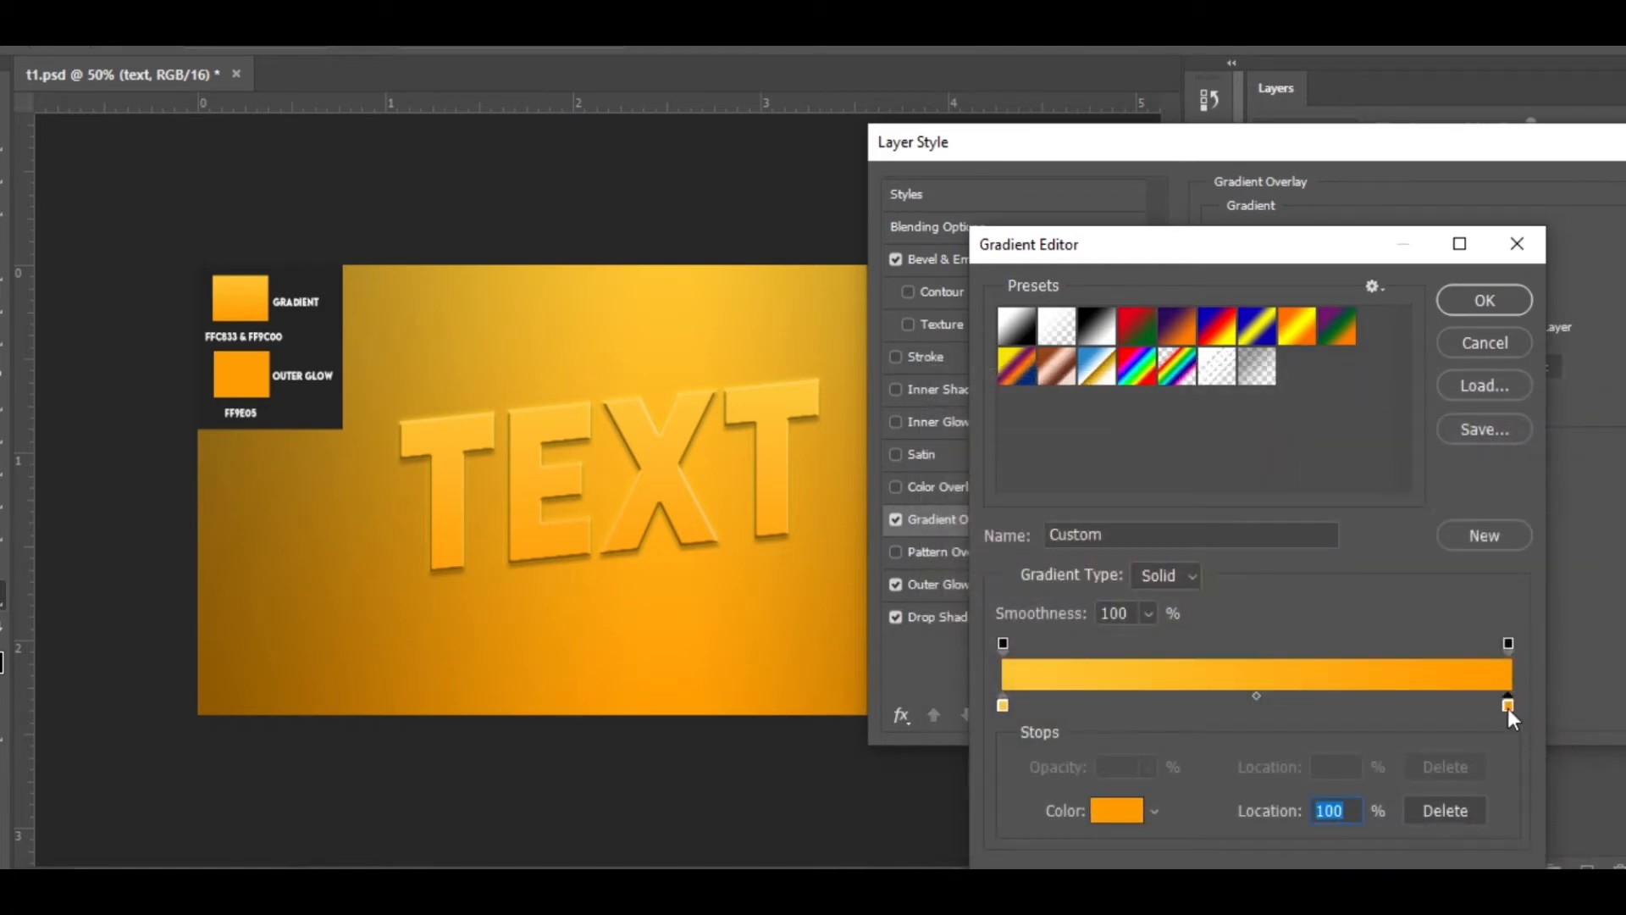
{"action": "left_click", "coordinate": [1116, 811]}
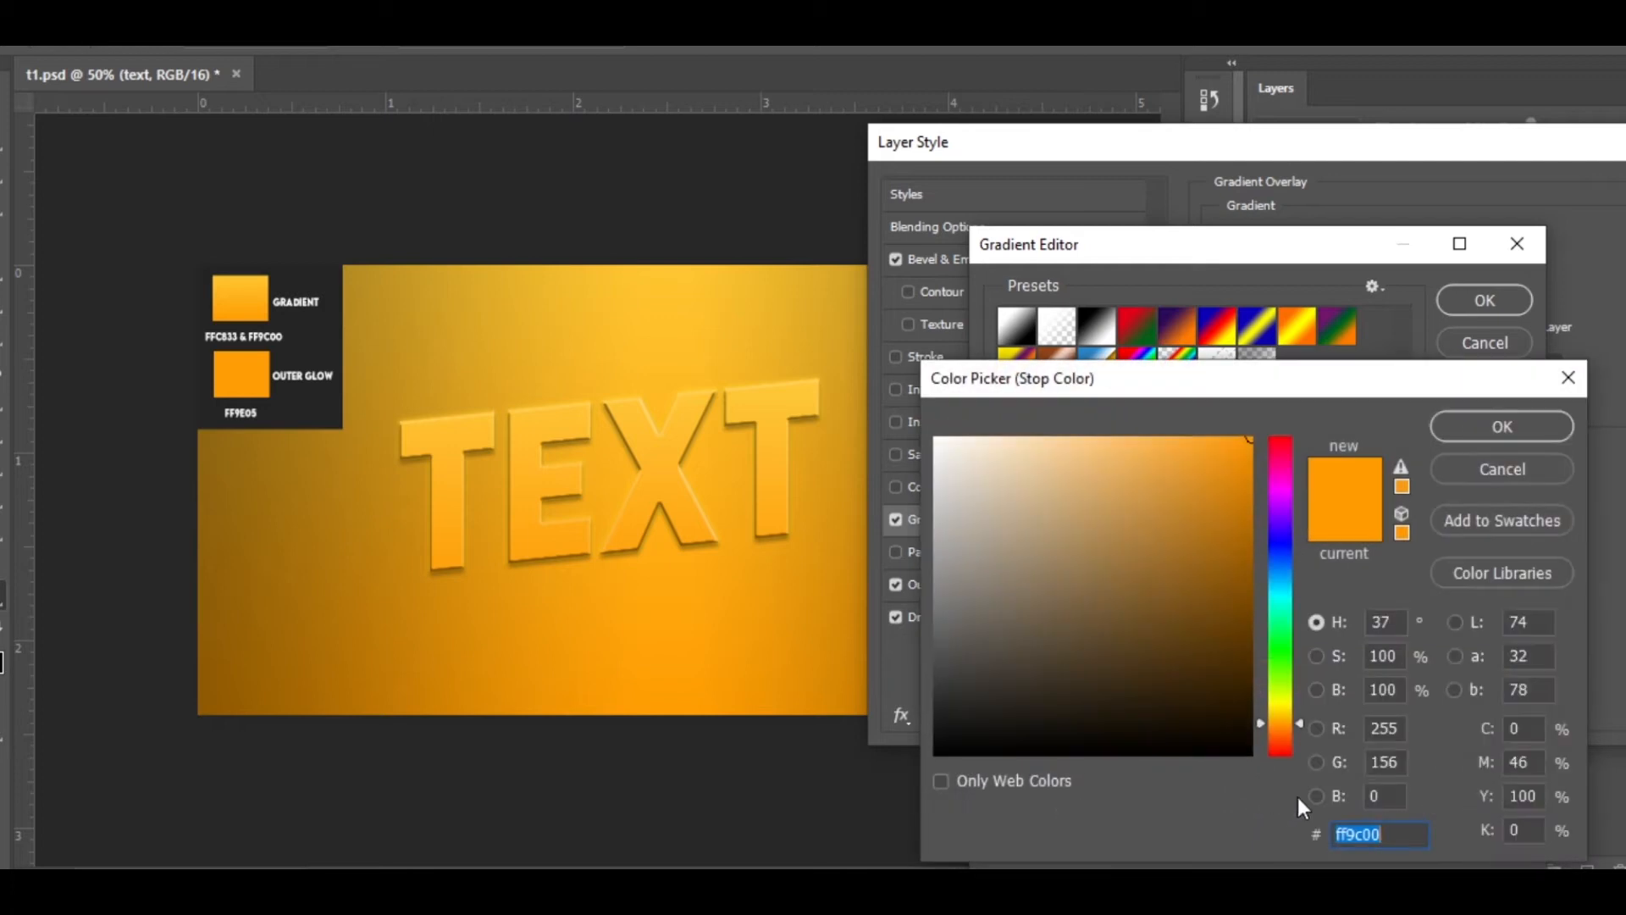
{"action": "left_click", "coordinate": [1537, 427]}
{"action": "left_click", "coordinate": [1511, 308]}
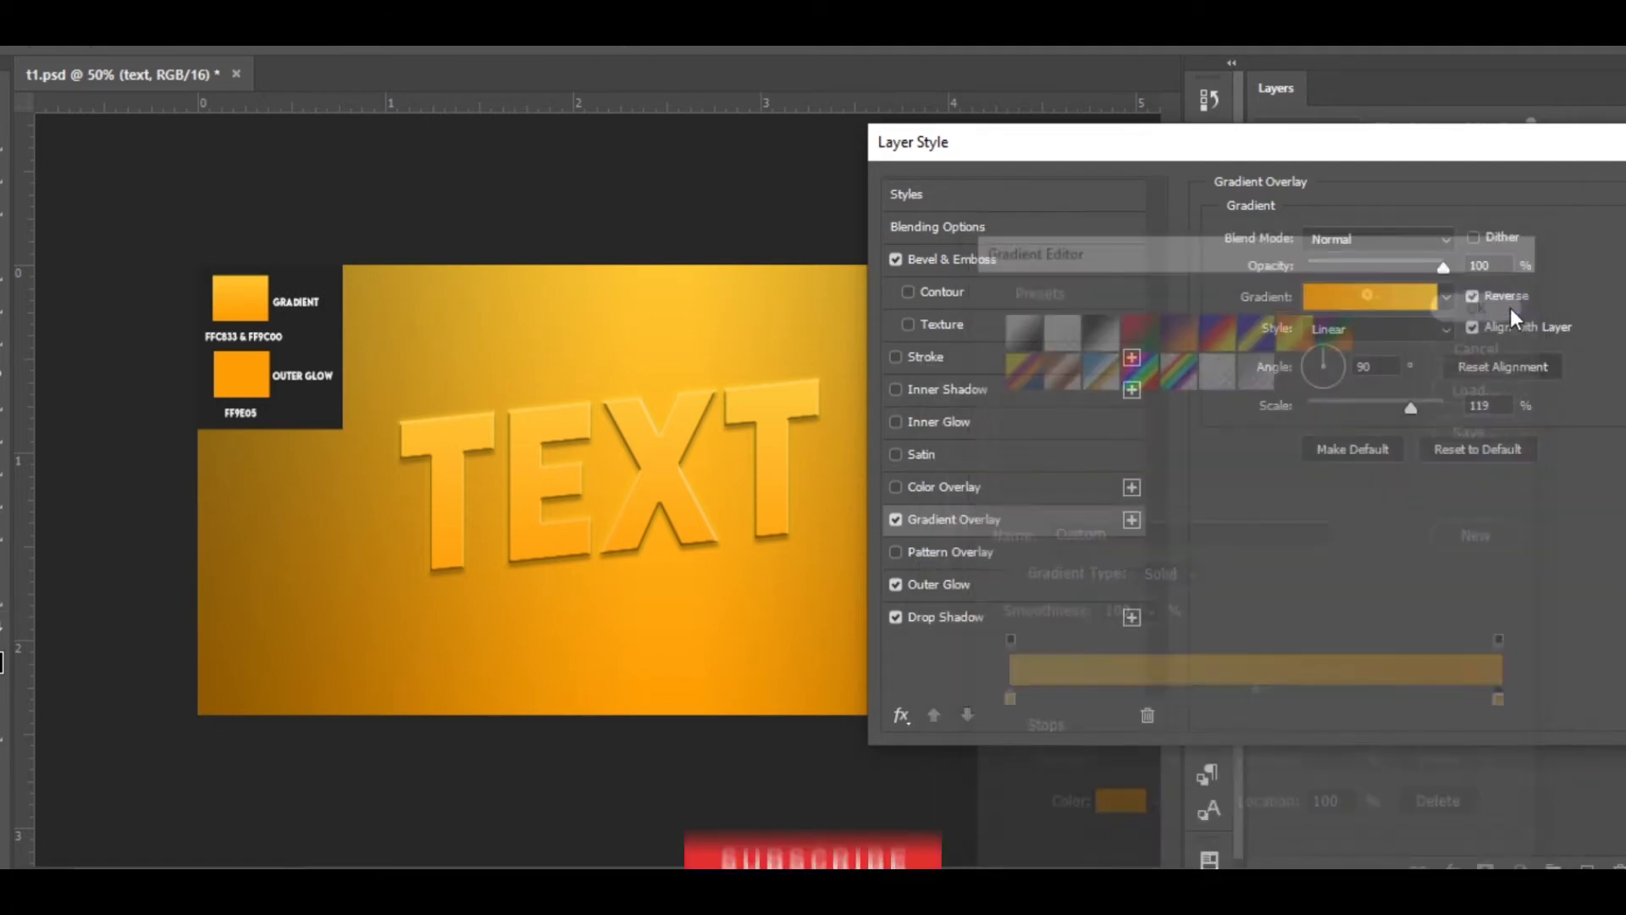
{"action": "left_click_drag", "start_coordinate": [1518, 151], "coordinate": [1413, 183]}
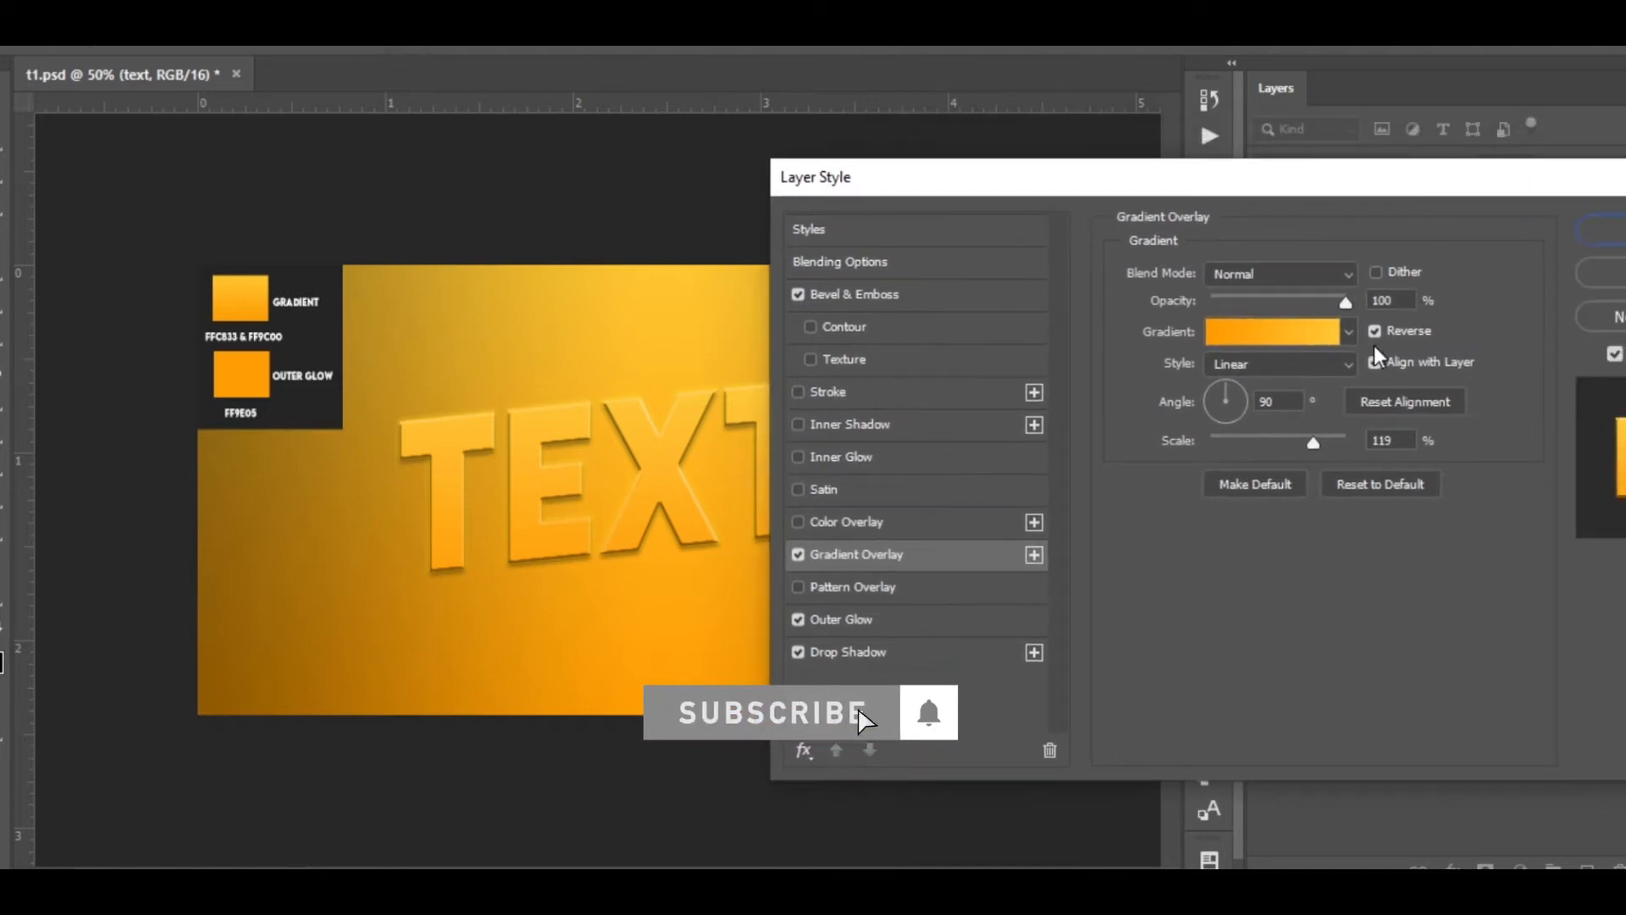
{"action": "left_click", "coordinate": [1589, 241]}
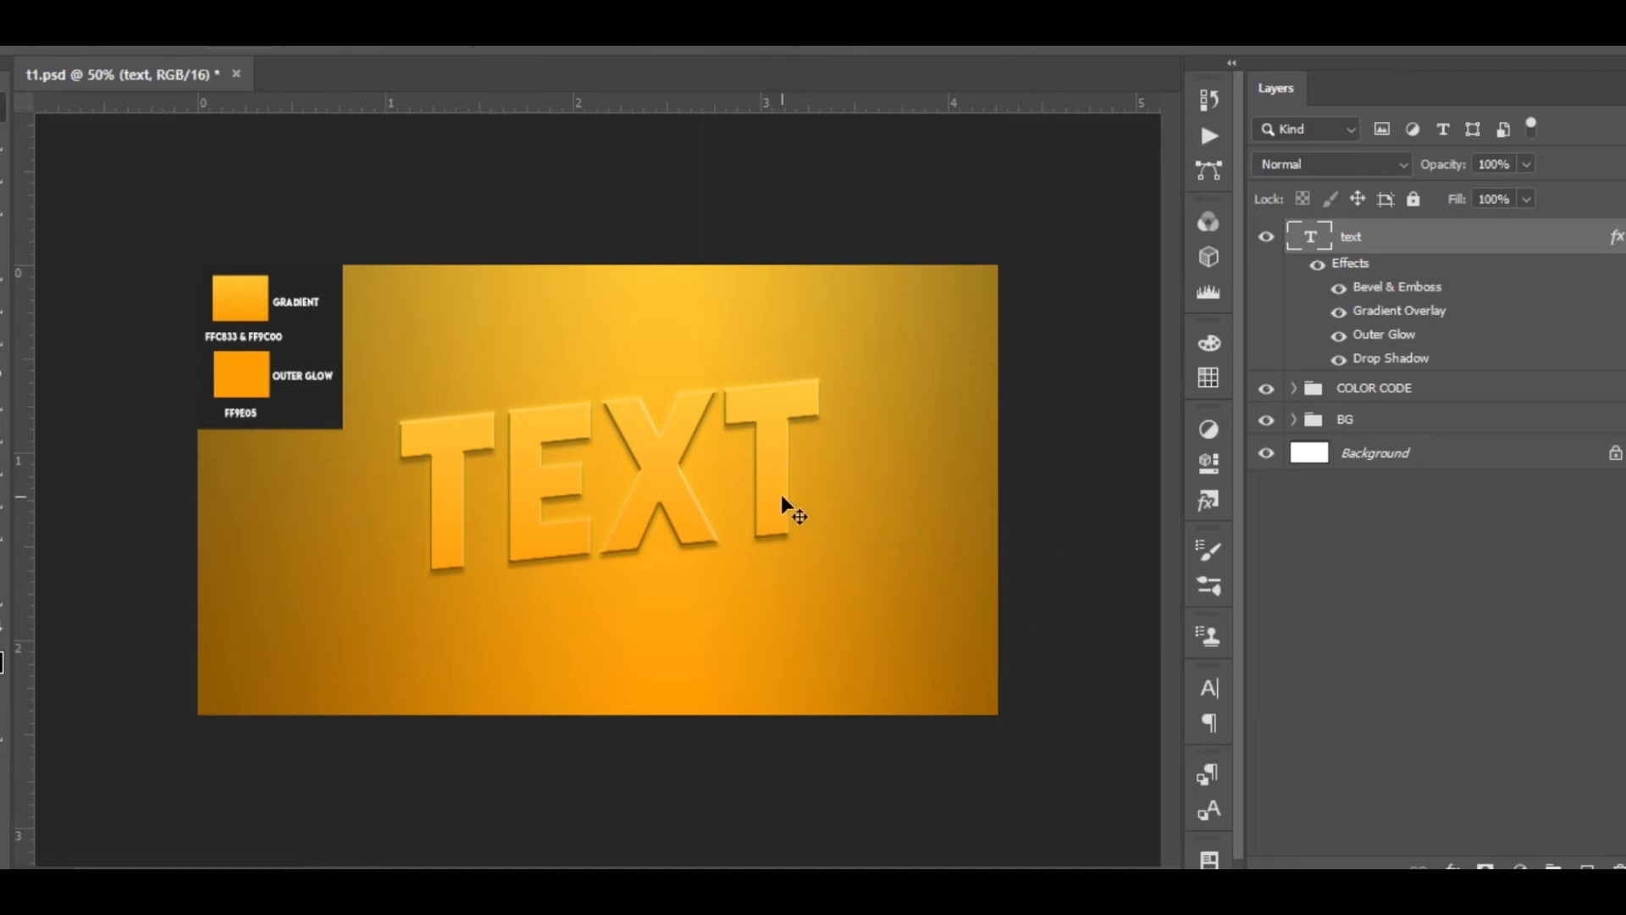
Duplicate the styled text layer five times.
{"action": "key", "text": "ctrl+j"}
{"action": "key", "text": "ctrl+j"}
{"action": "key", "text": "ctrl+j"}
{"action": "key", "text": "ctrl+j"}
{"action": "key", "text": "ctrl+j"}
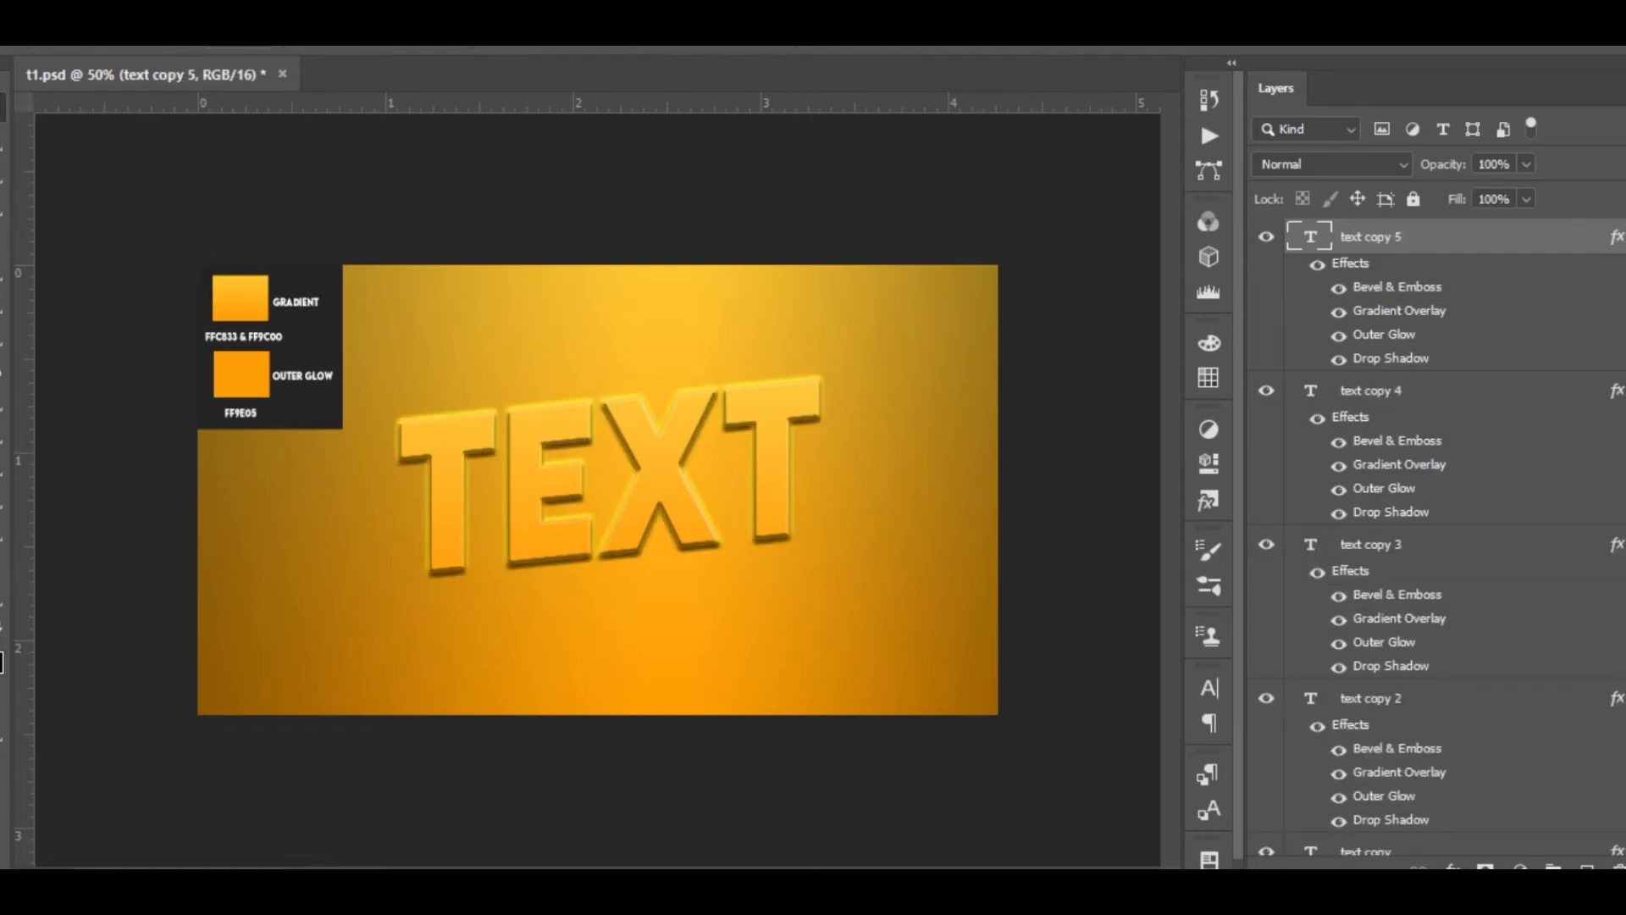
{"action": "scroll", "coordinate": [1440, 542], "scroll_direction": "down", "scroll_amount": 1}
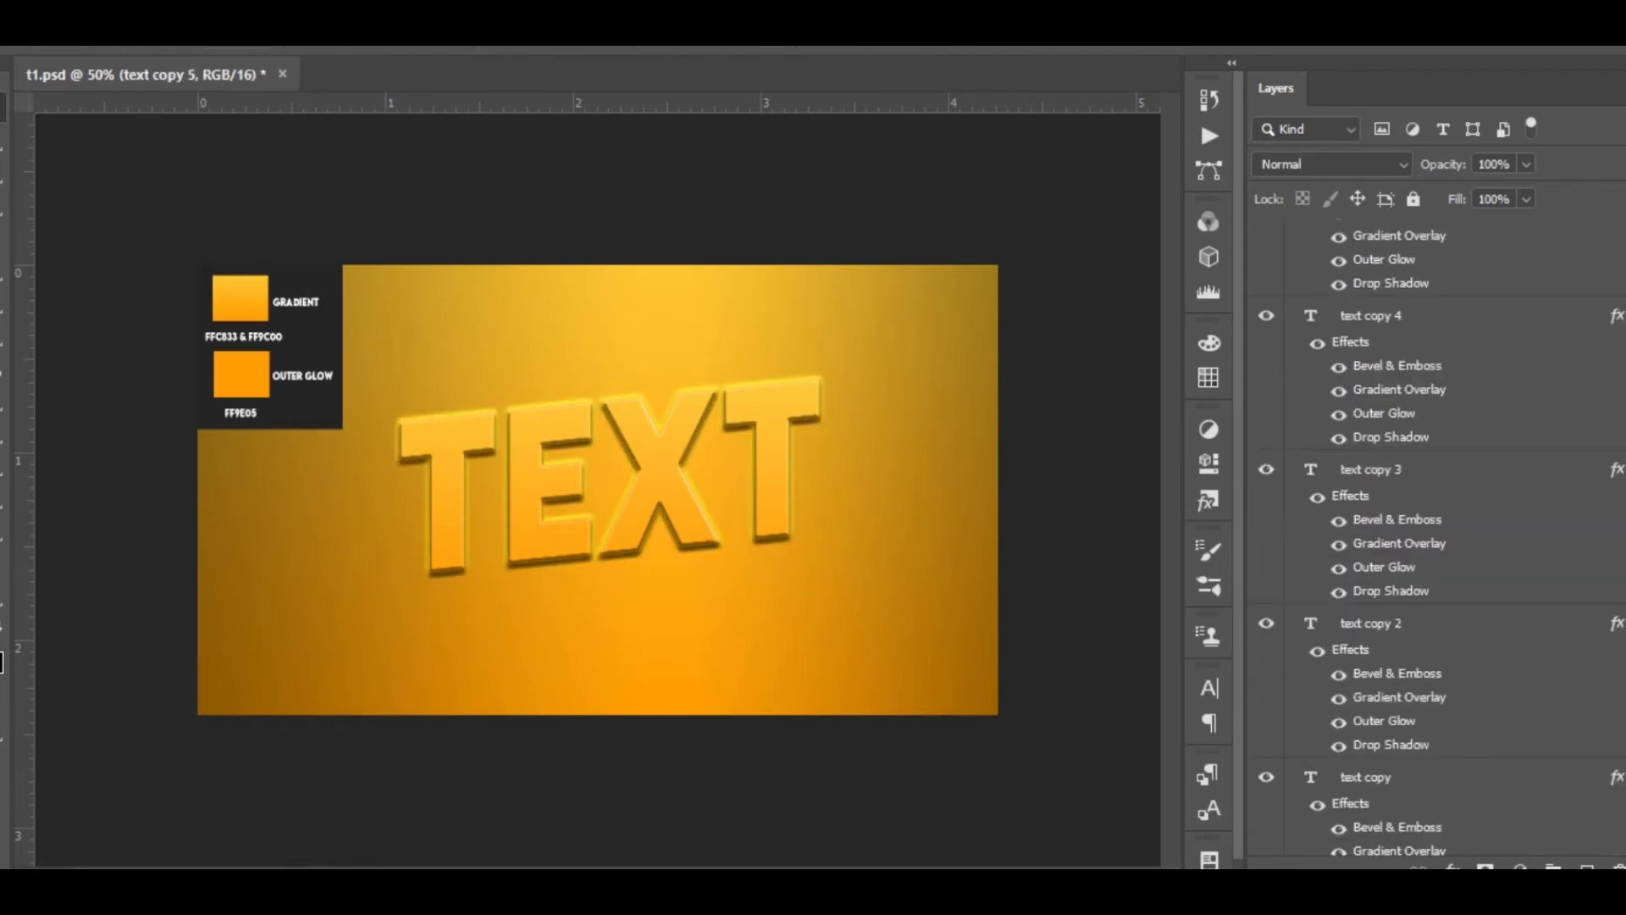
{"action": "scroll", "coordinate": [1440, 542], "scroll_direction": "down", "scroll_amount": 3}
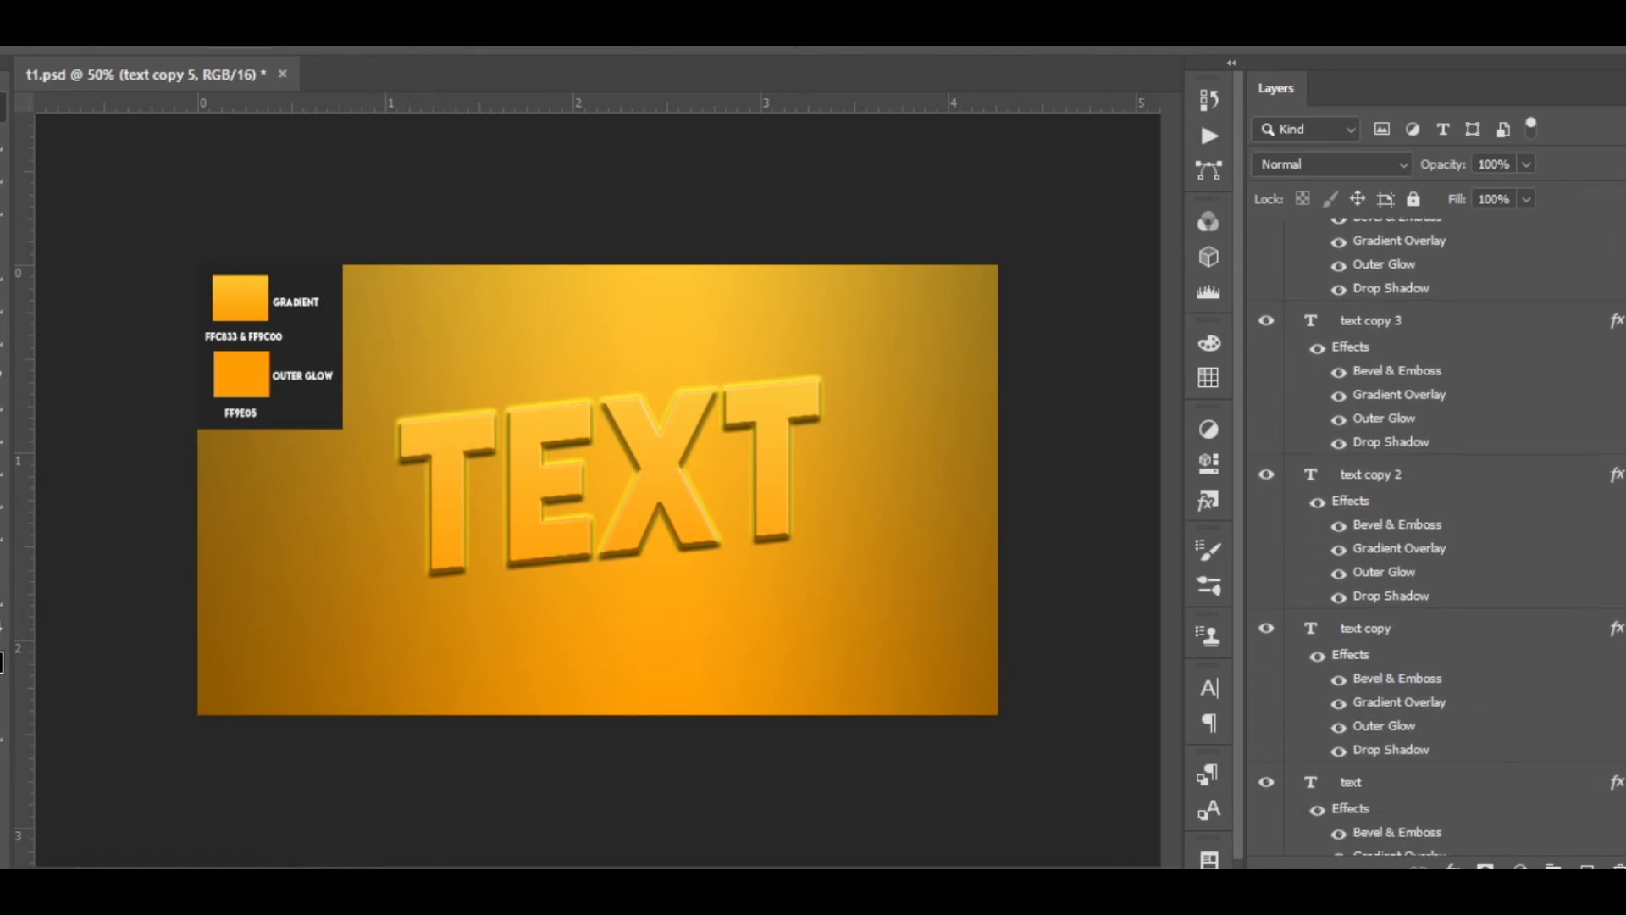
{"action": "scroll", "coordinate": [1440, 542], "scroll_direction": "down", "scroll_amount": 2}
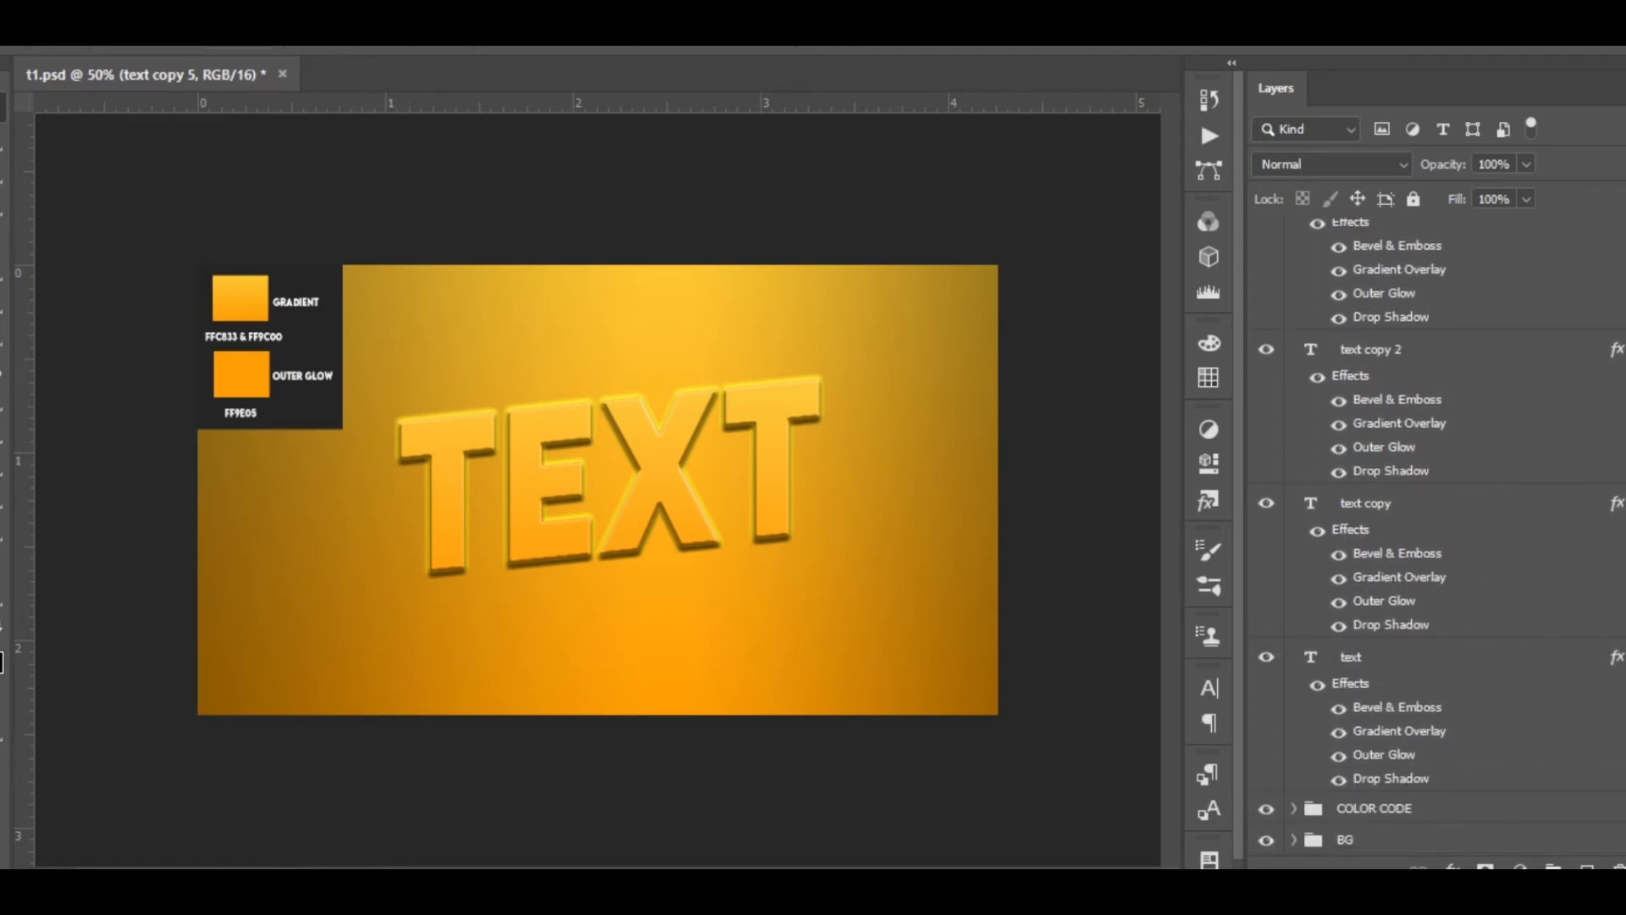
{"action": "scroll", "coordinate": [1440, 542], "scroll_direction": "up", "scroll_amount": 4}
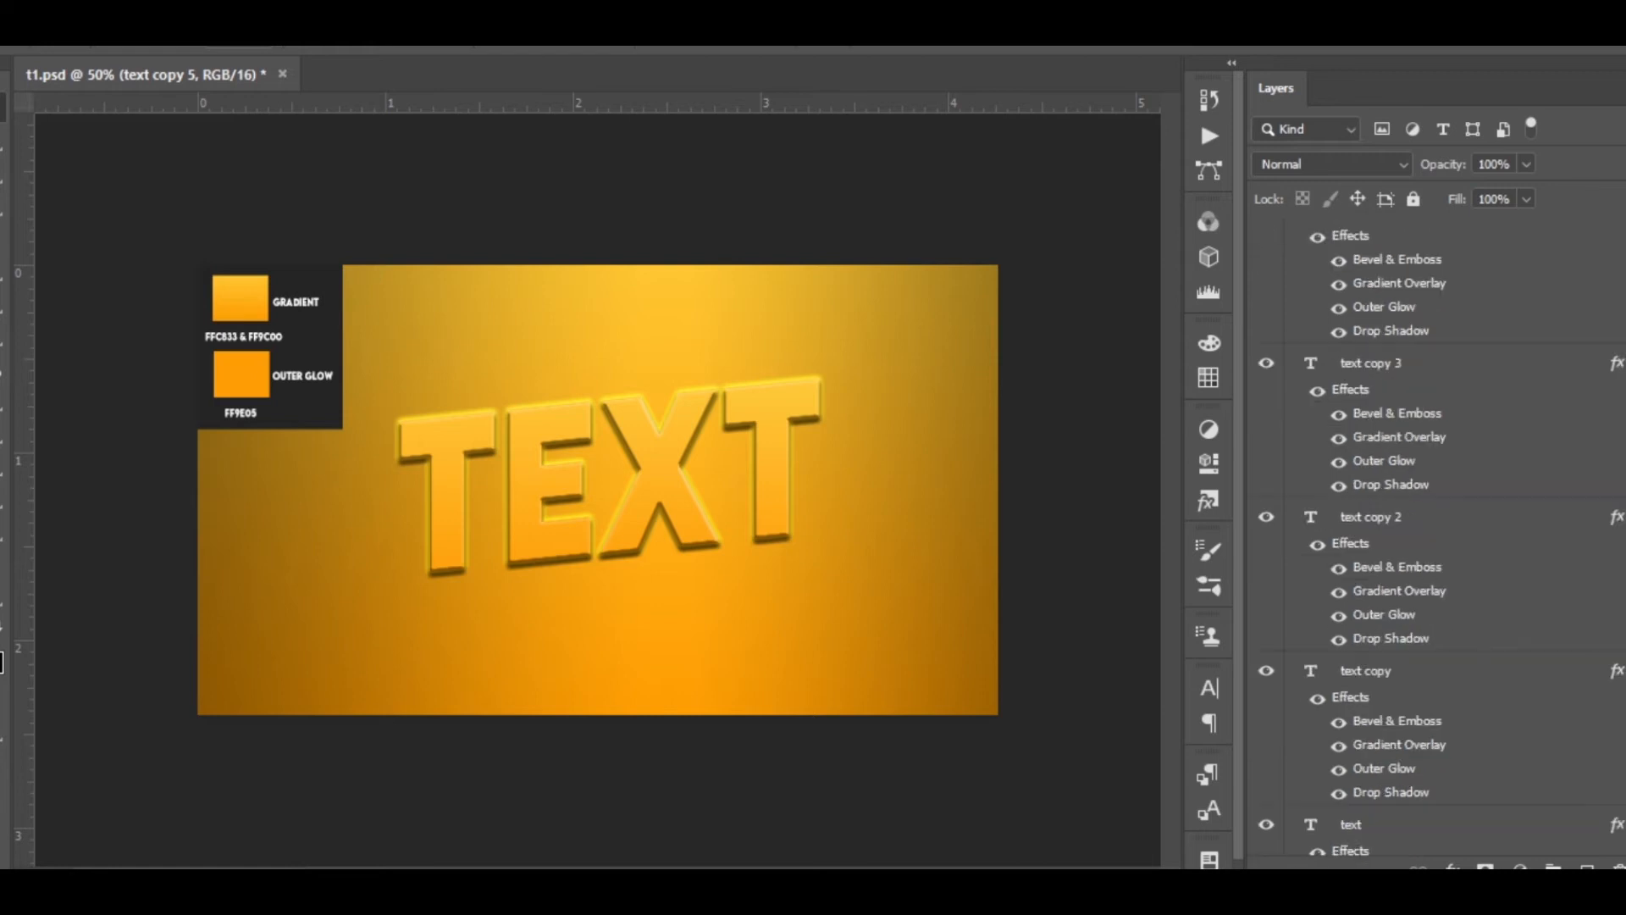
{"action": "scroll", "coordinate": [1440, 542], "scroll_direction": "up", "scroll_amount": 2}
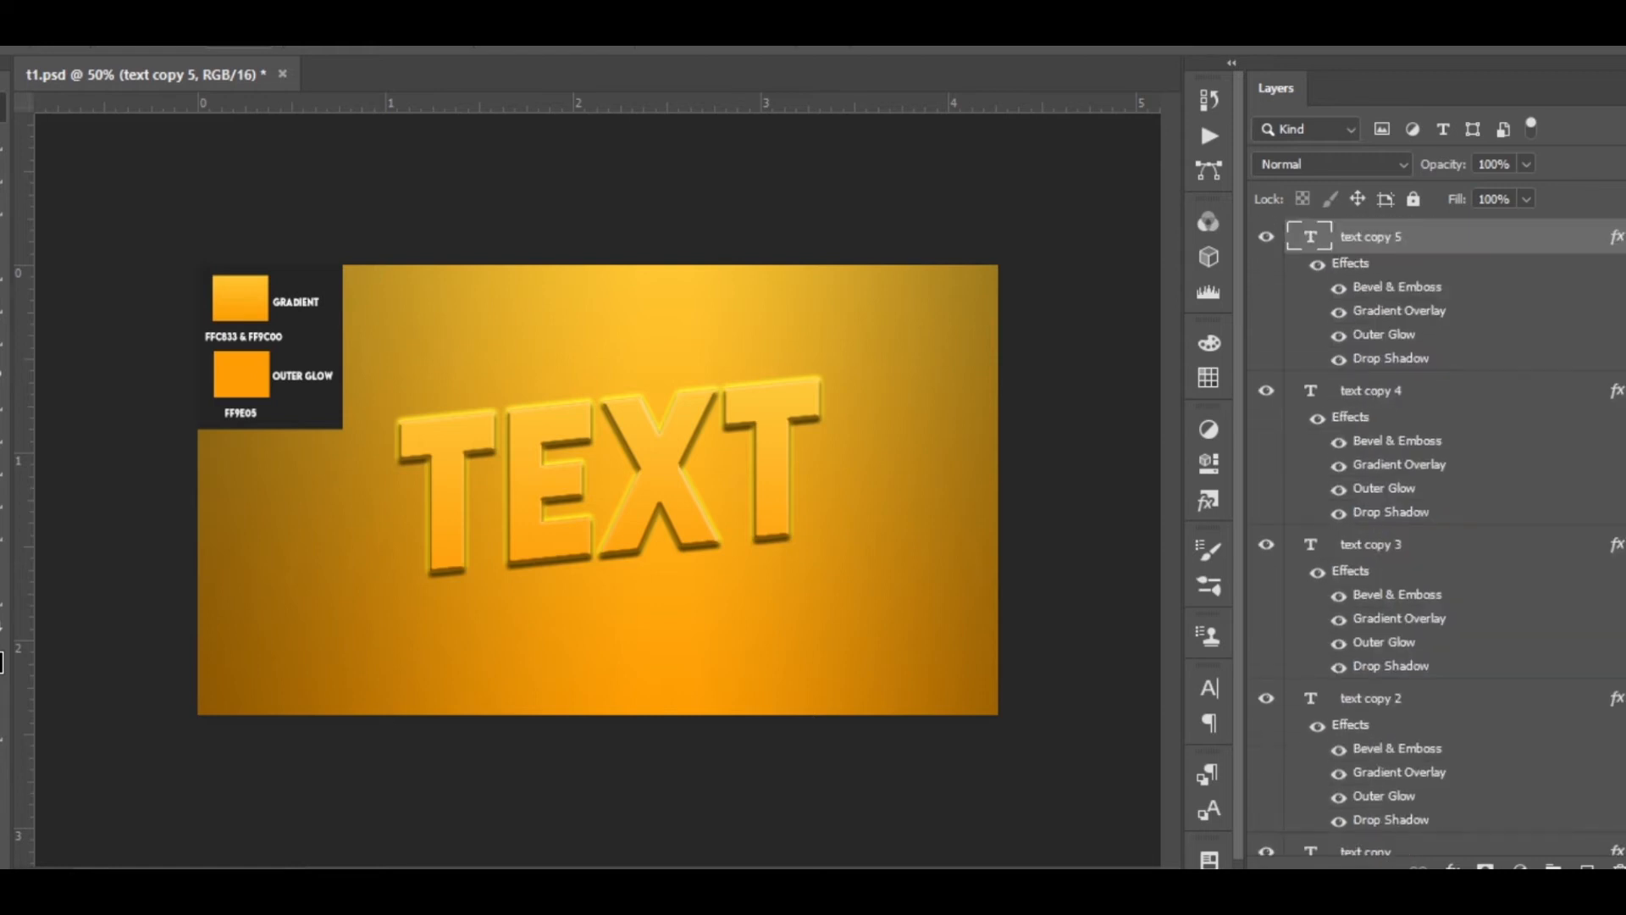
Nudge the text copy and text copy 2 layers upward, offsetting each from the layer beneath it.
{"action": "scroll", "coordinate": [1531, 633], "scroll_direction": "down", "scroll_amount": 5}
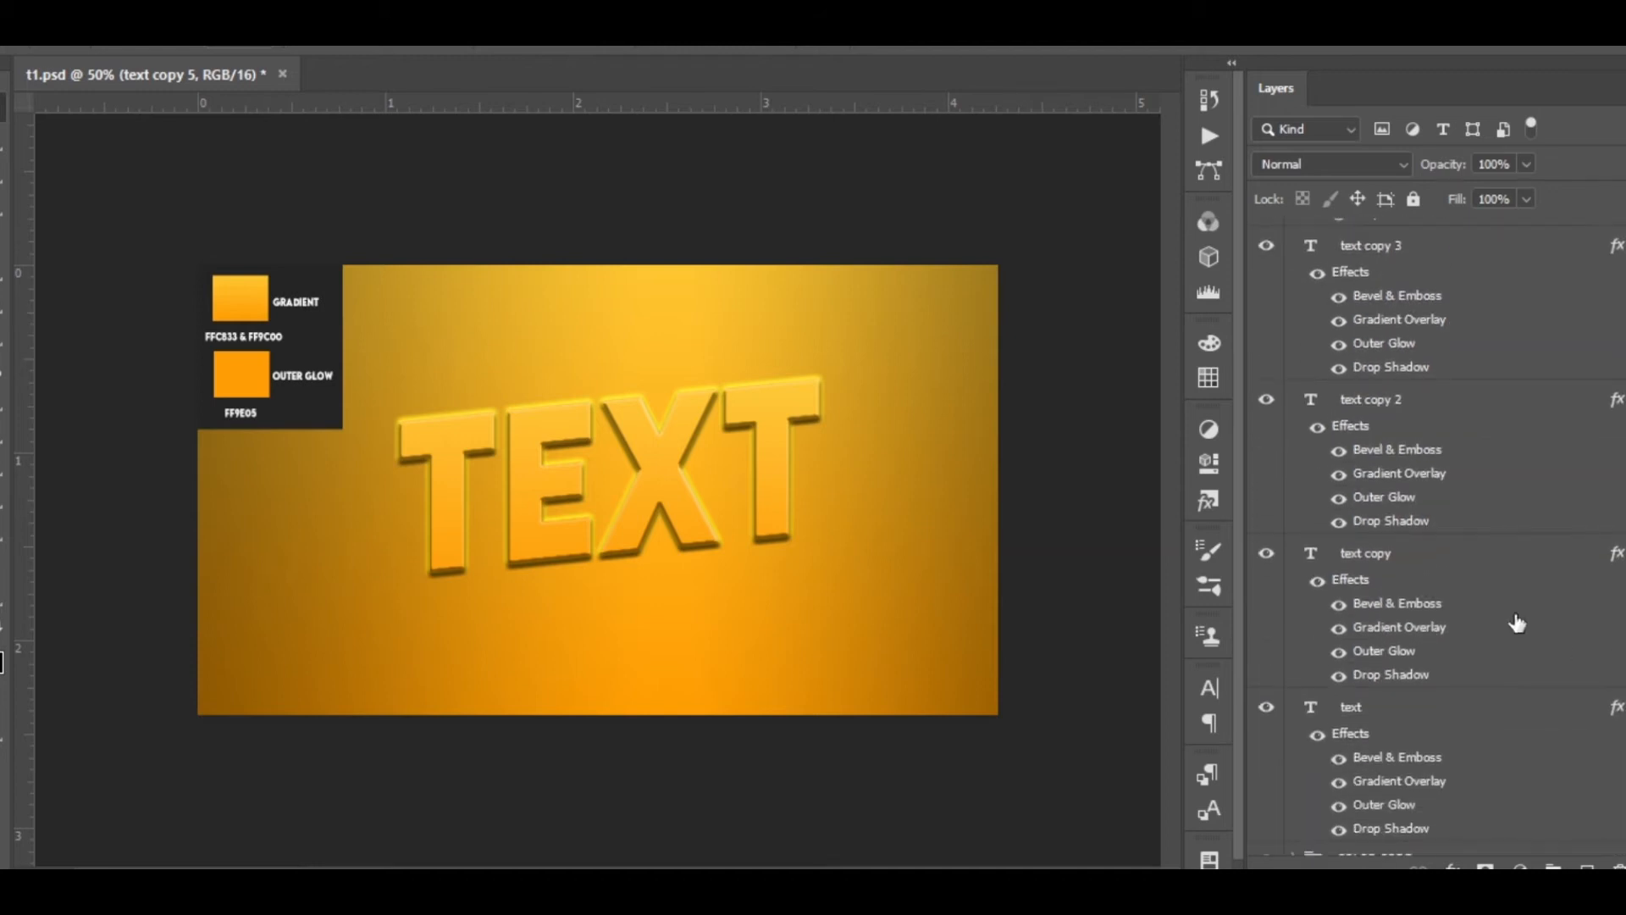
{"action": "scroll", "coordinate": [1457, 508], "scroll_direction": "down", "scroll_amount": 1}
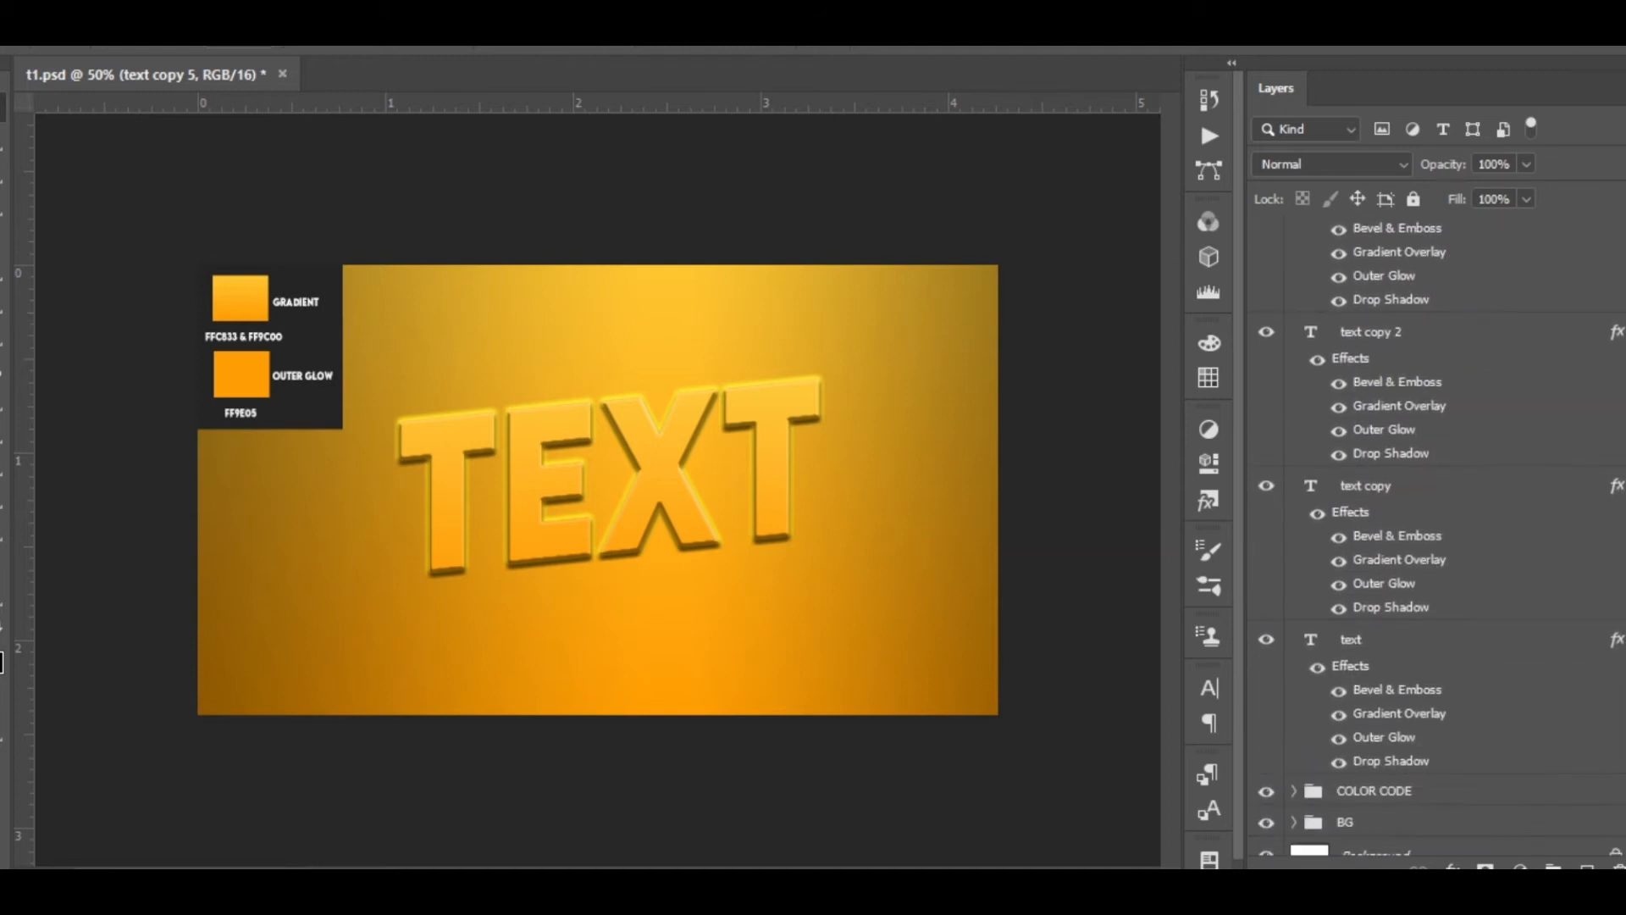
{"action": "left_click", "coordinate": [1457, 483]}
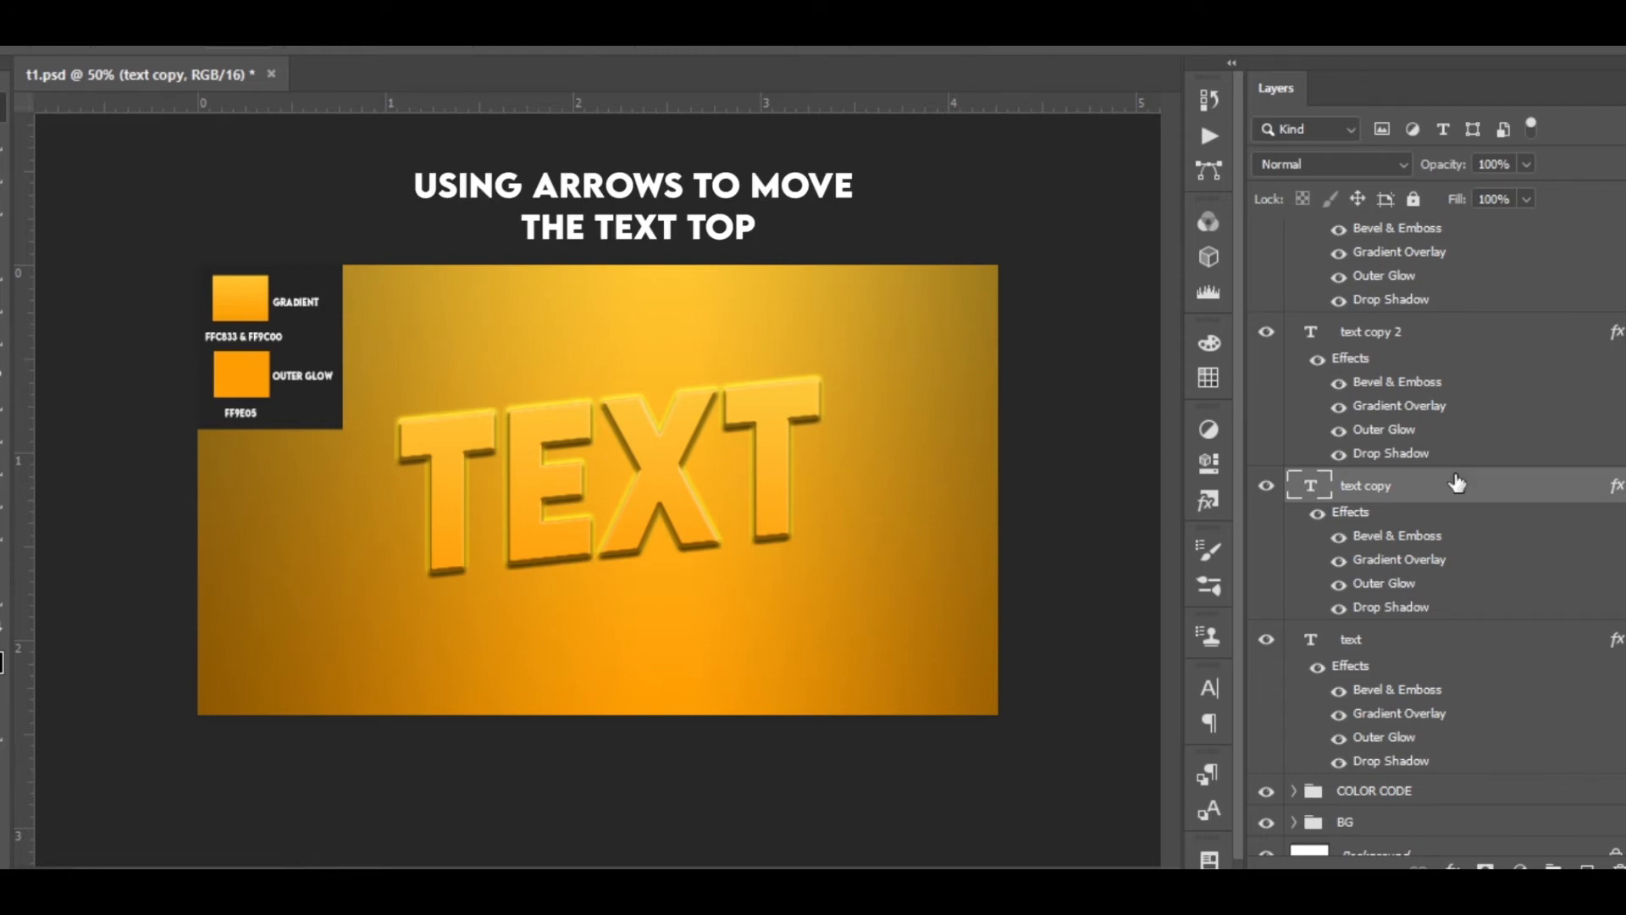
{"action": "left_click", "coordinate": [1409, 338]}
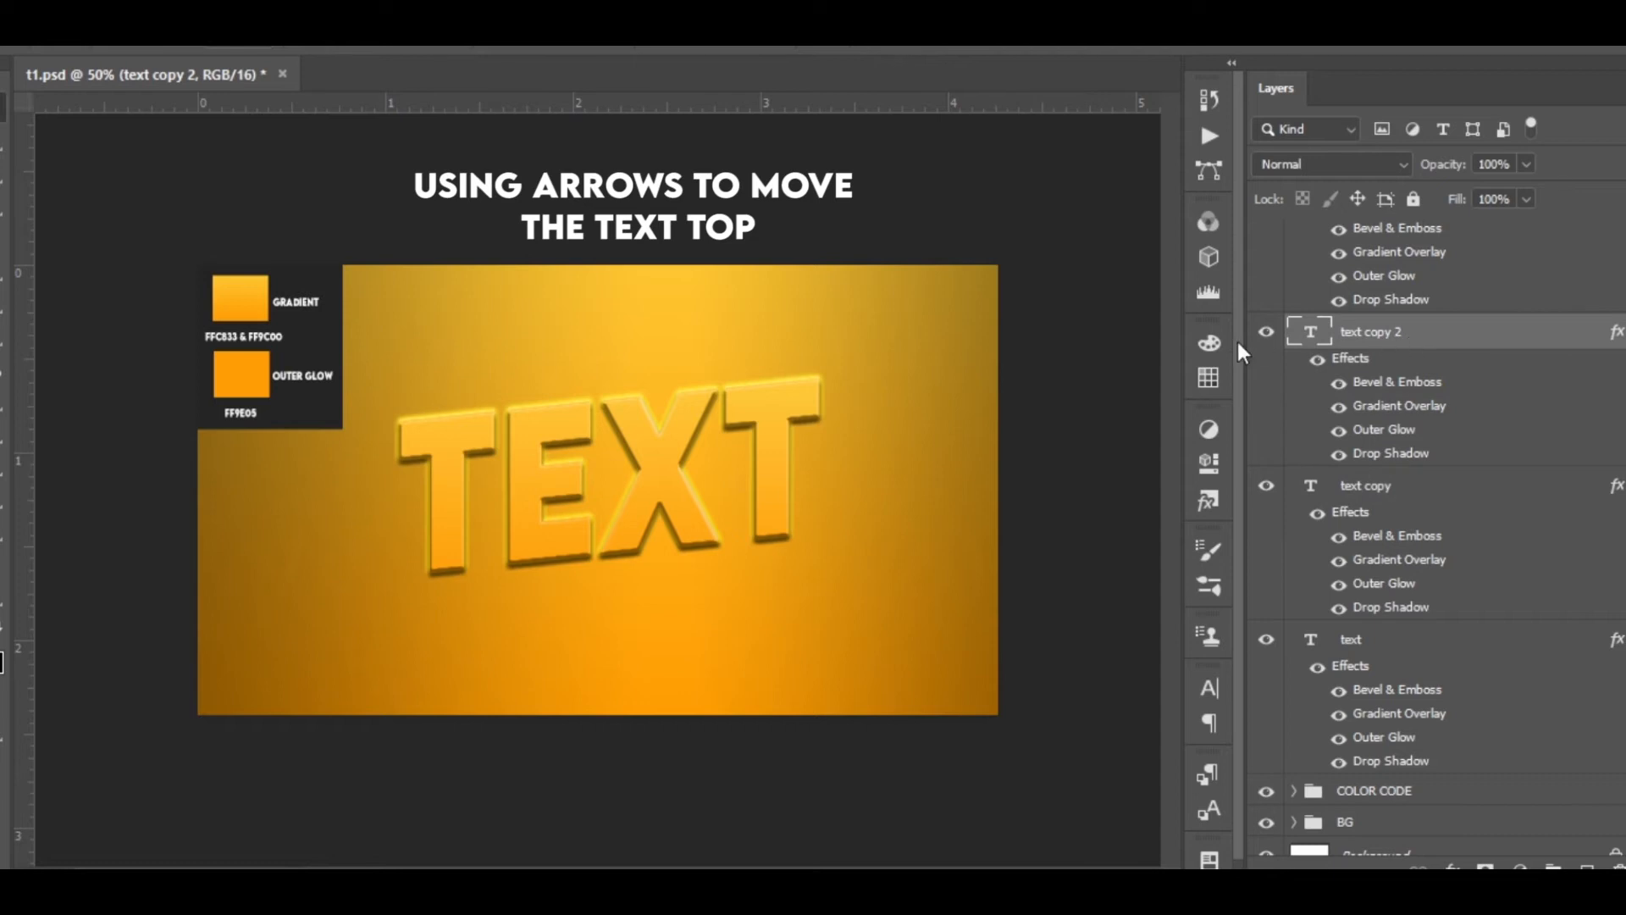
Nudge the text copy 3, text copy 4 and text copy 5 layers progressively upward to build up the text's depth.
{"action": "scroll", "coordinate": [1440, 533], "scroll_direction": "up", "scroll_amount": 5}
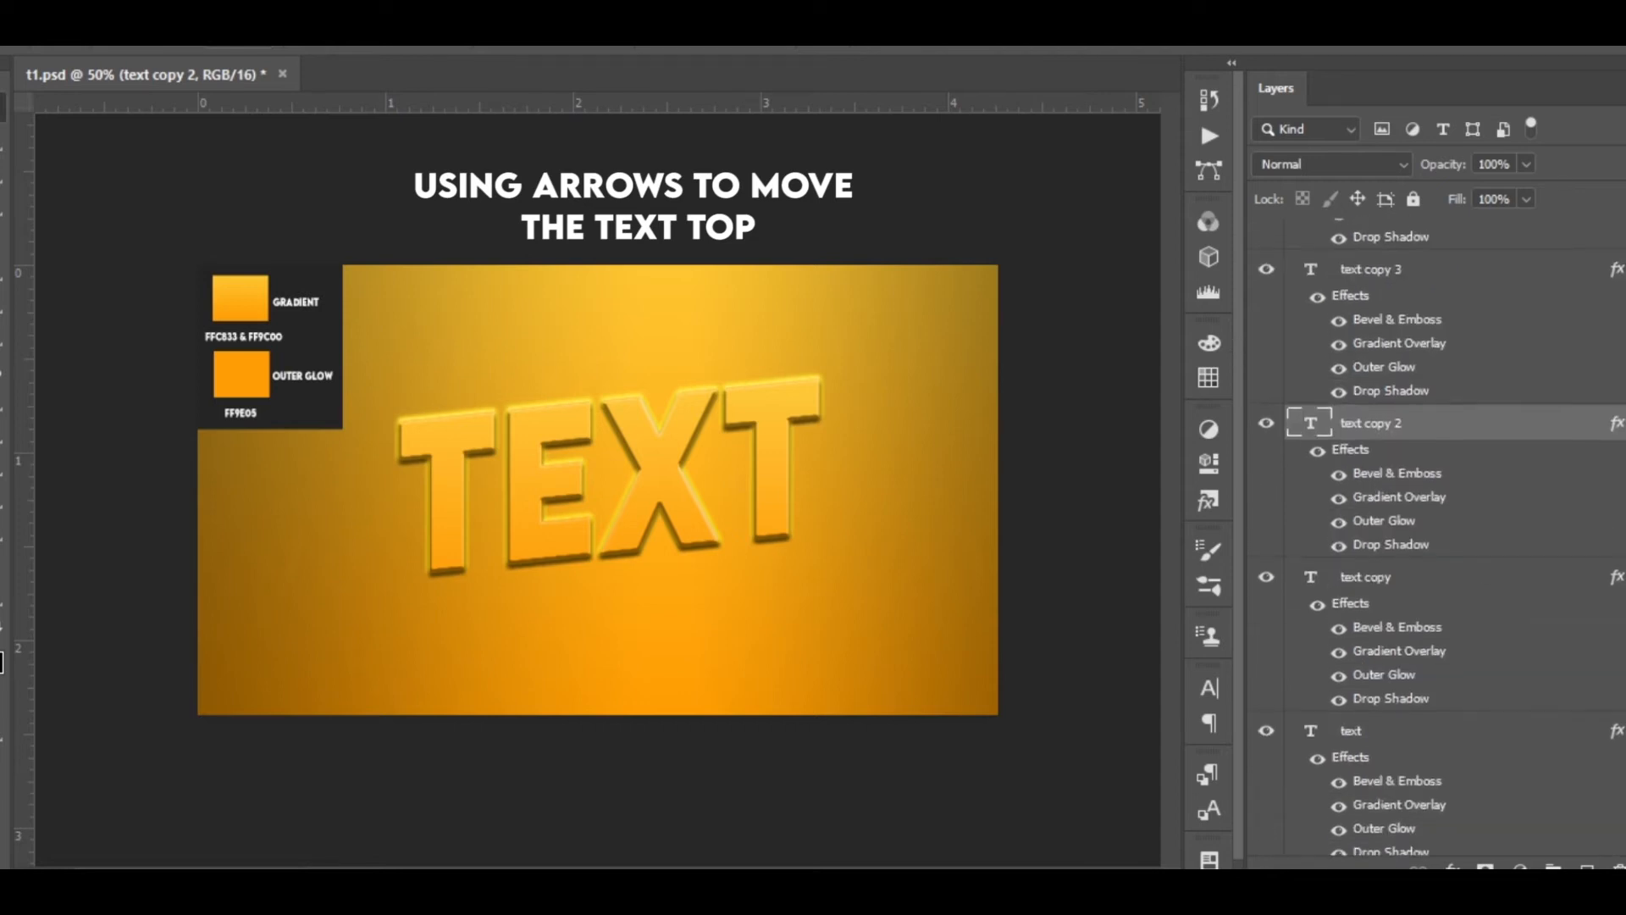
{"action": "scroll", "coordinate": [1408, 565], "scroll_direction": "up", "scroll_amount": 1}
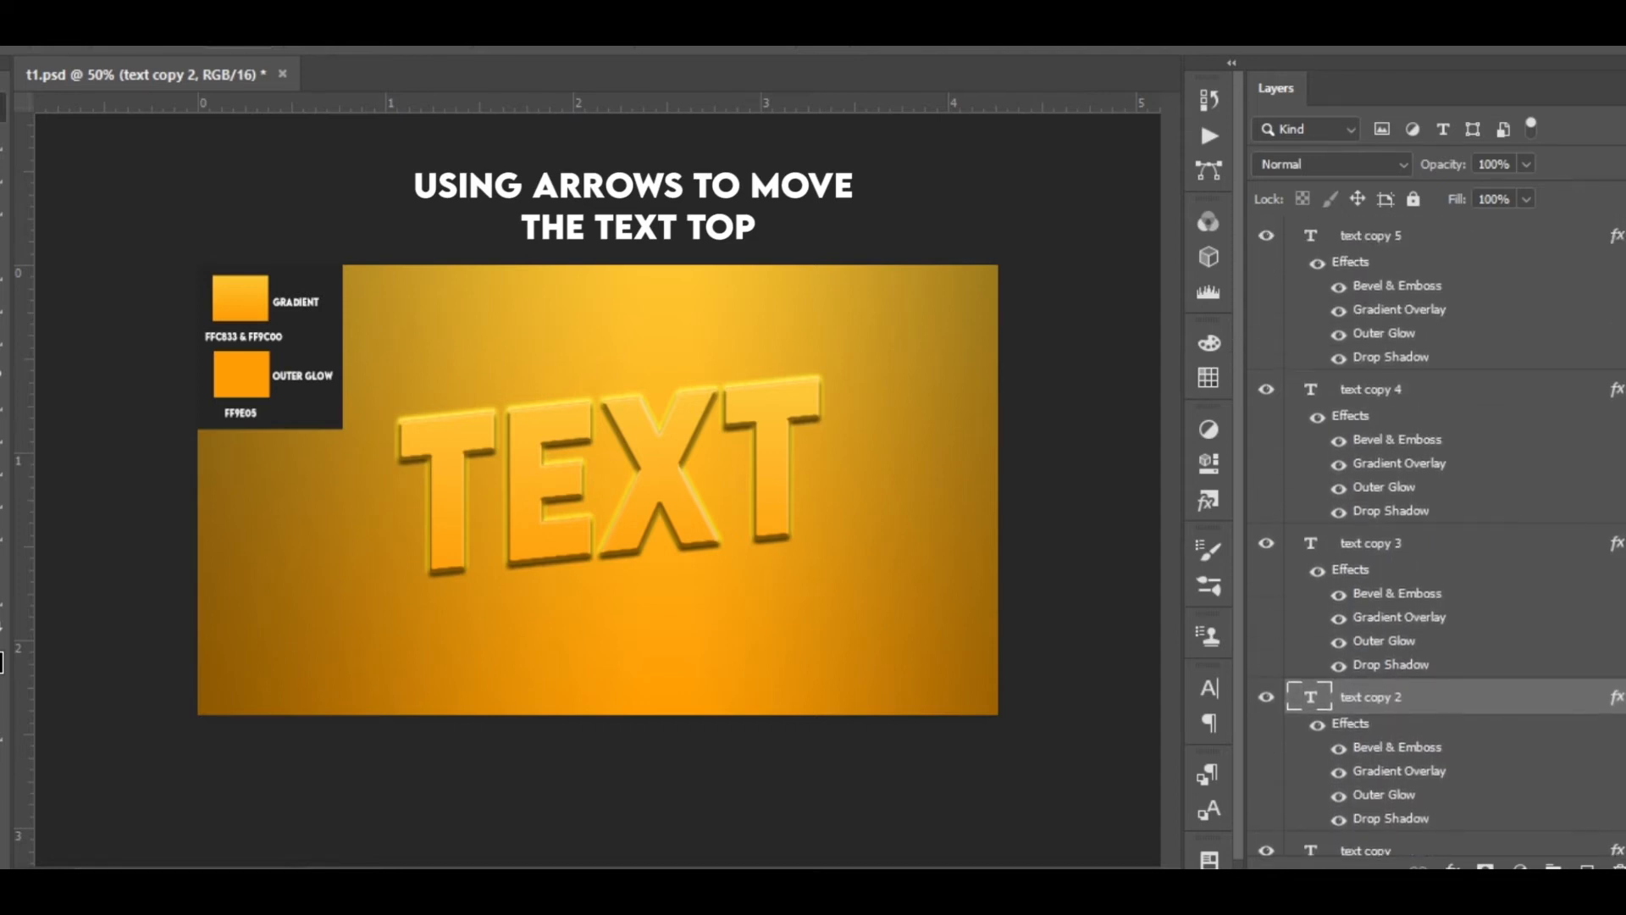
{"action": "left_click", "coordinate": [1409, 559]}
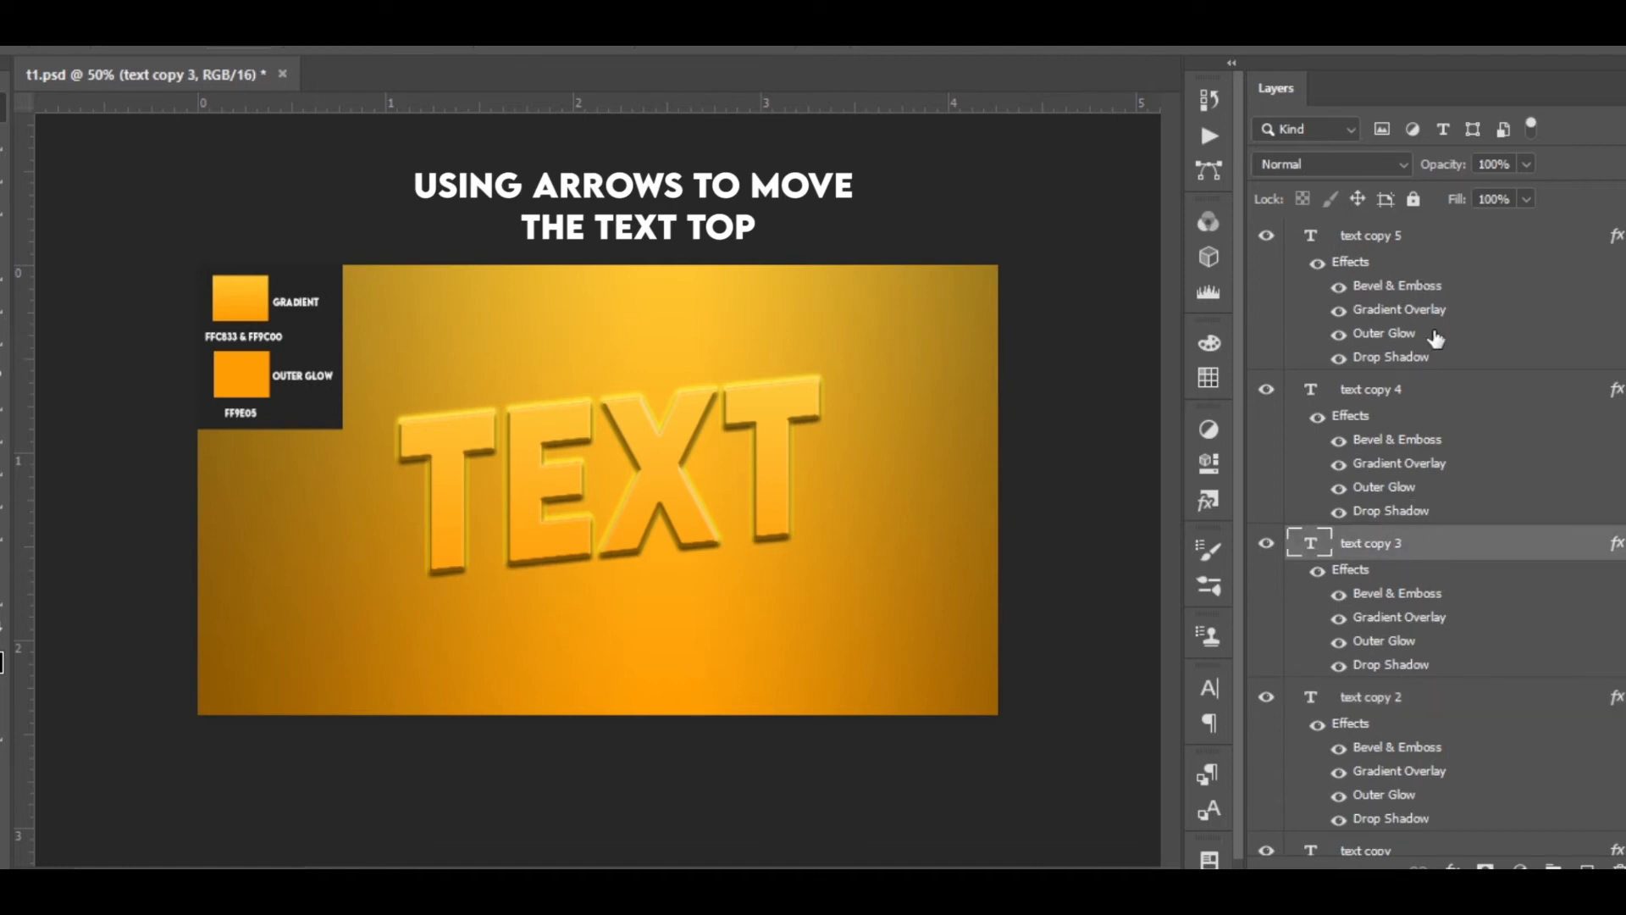
{"action": "left_click", "coordinate": [1451, 403]}
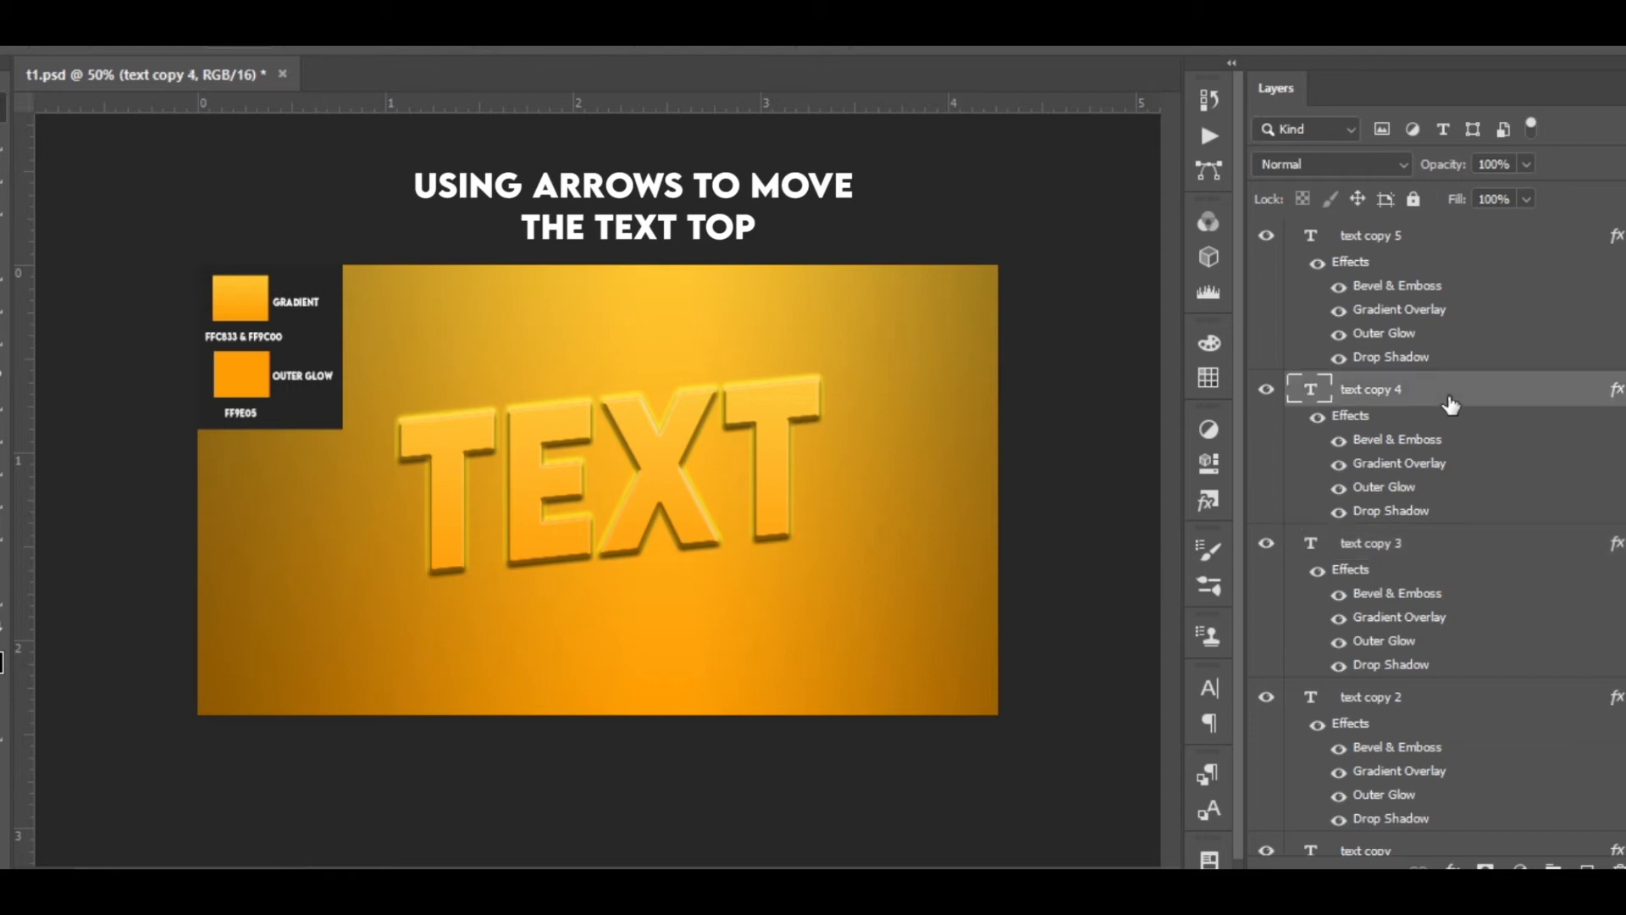
{"action": "left_click", "coordinate": [1451, 243]}
{"action": "key", "text": "Up"}
{"action": "key", "text": "Up"}
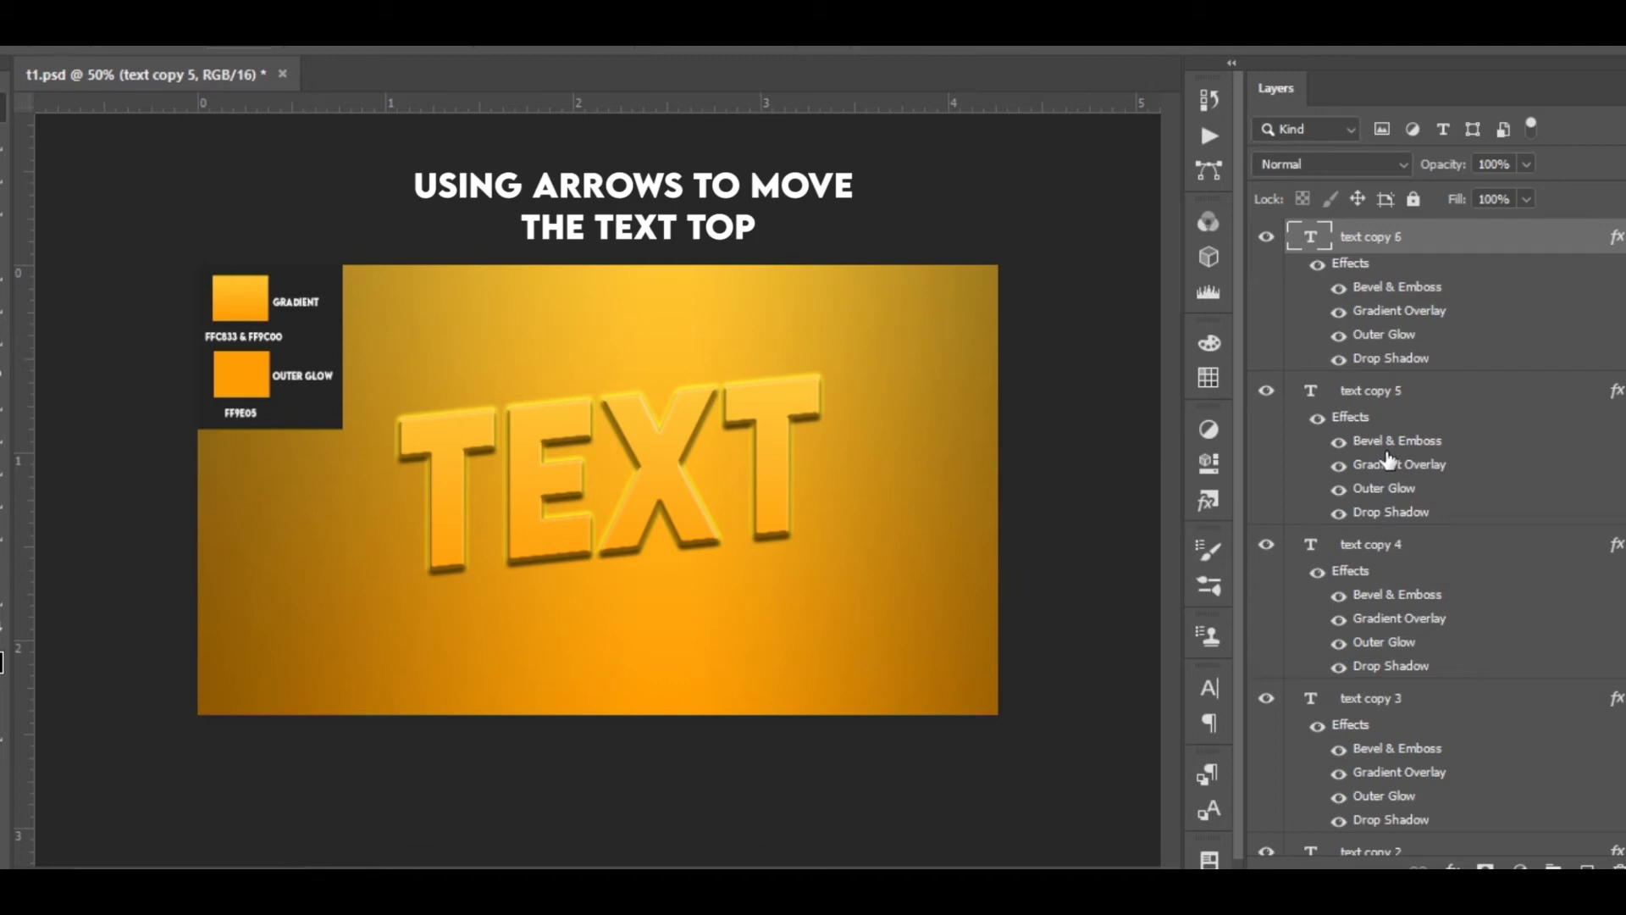
Duplicate text copy 5 twice more and nudge the new copies upward.
{"action": "key", "text": "ctrl+j"}
{"action": "left_click", "coordinate": [1410, 409]}
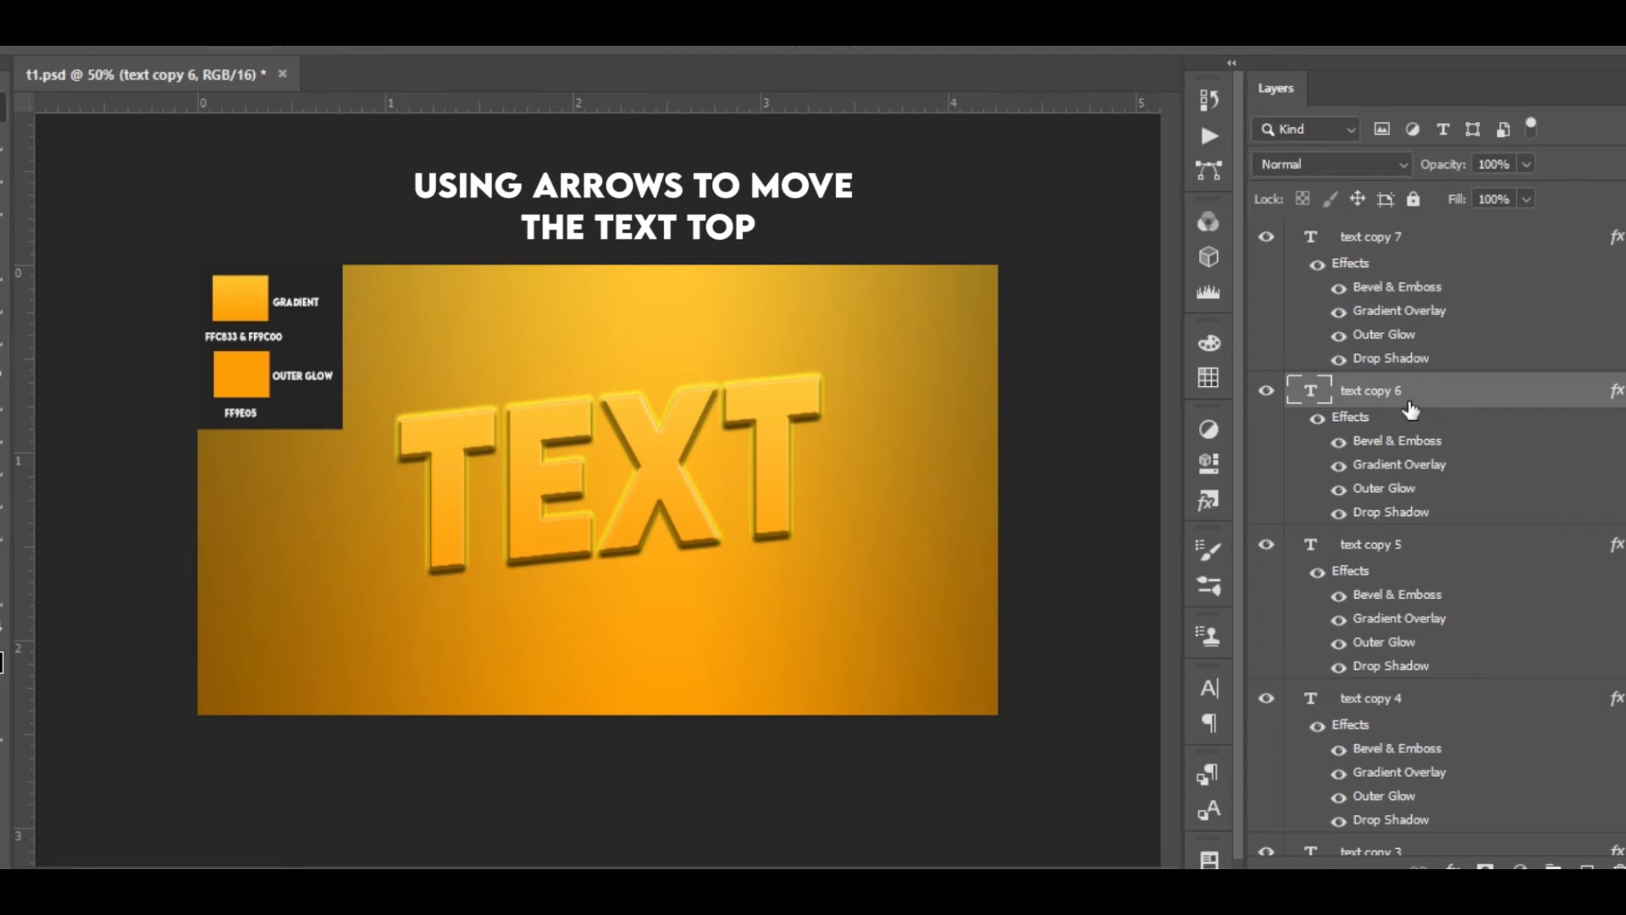
{"action": "left_click", "coordinate": [1406, 243]}
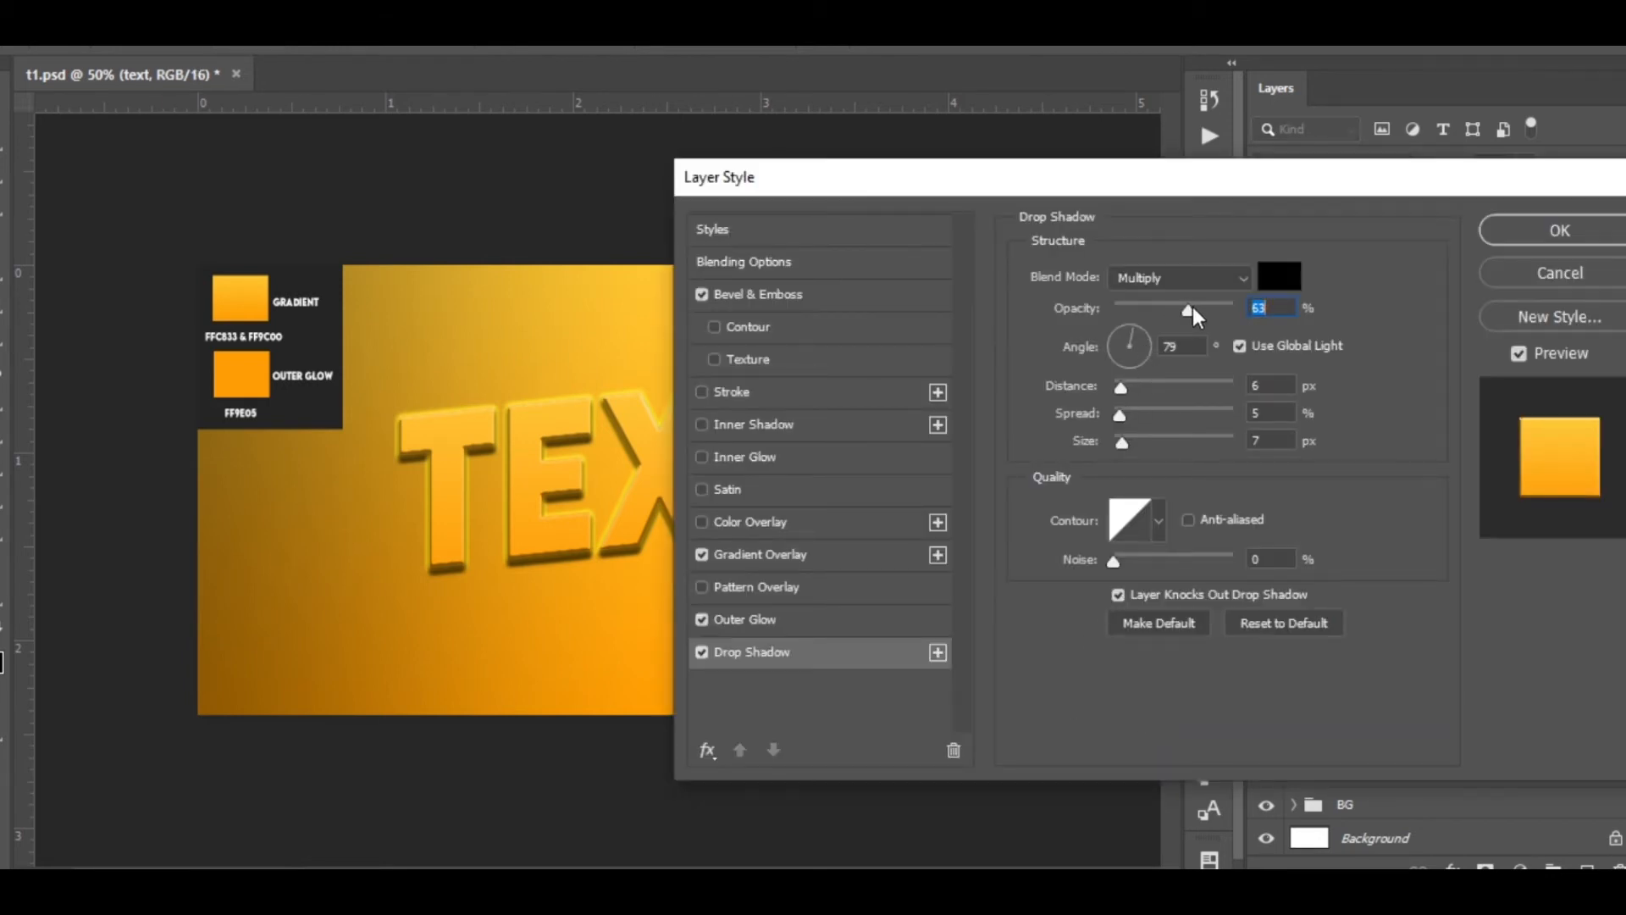
Strengthen the Drop Shadow of the original text layer by adjusting its opacity, distance and size, and apply the style.
{"action": "left_click_drag", "start_coordinate": [1217, 307], "coordinate": [1218, 306]}
{"action": "mouse_move", "coordinate": [1123, 384]}
{"action": "left_mouse_down"}
{"action": "mouse_move", "coordinate": [1142, 385]}
{"action": "mouse_move", "coordinate": [1123, 384]}
{"action": "left_mouse_up"}
{"action": "left_click_drag", "start_coordinate": [1124, 441], "coordinate": [1135, 441]}
{"action": "left_click_drag", "start_coordinate": [1162, 191], "coordinate": [1027, 351]}
{"action": "left_click_drag", "start_coordinate": [907, 423], "coordinate": [693, 637]}
{"action": "left_click", "coordinate": [1026, 688]}
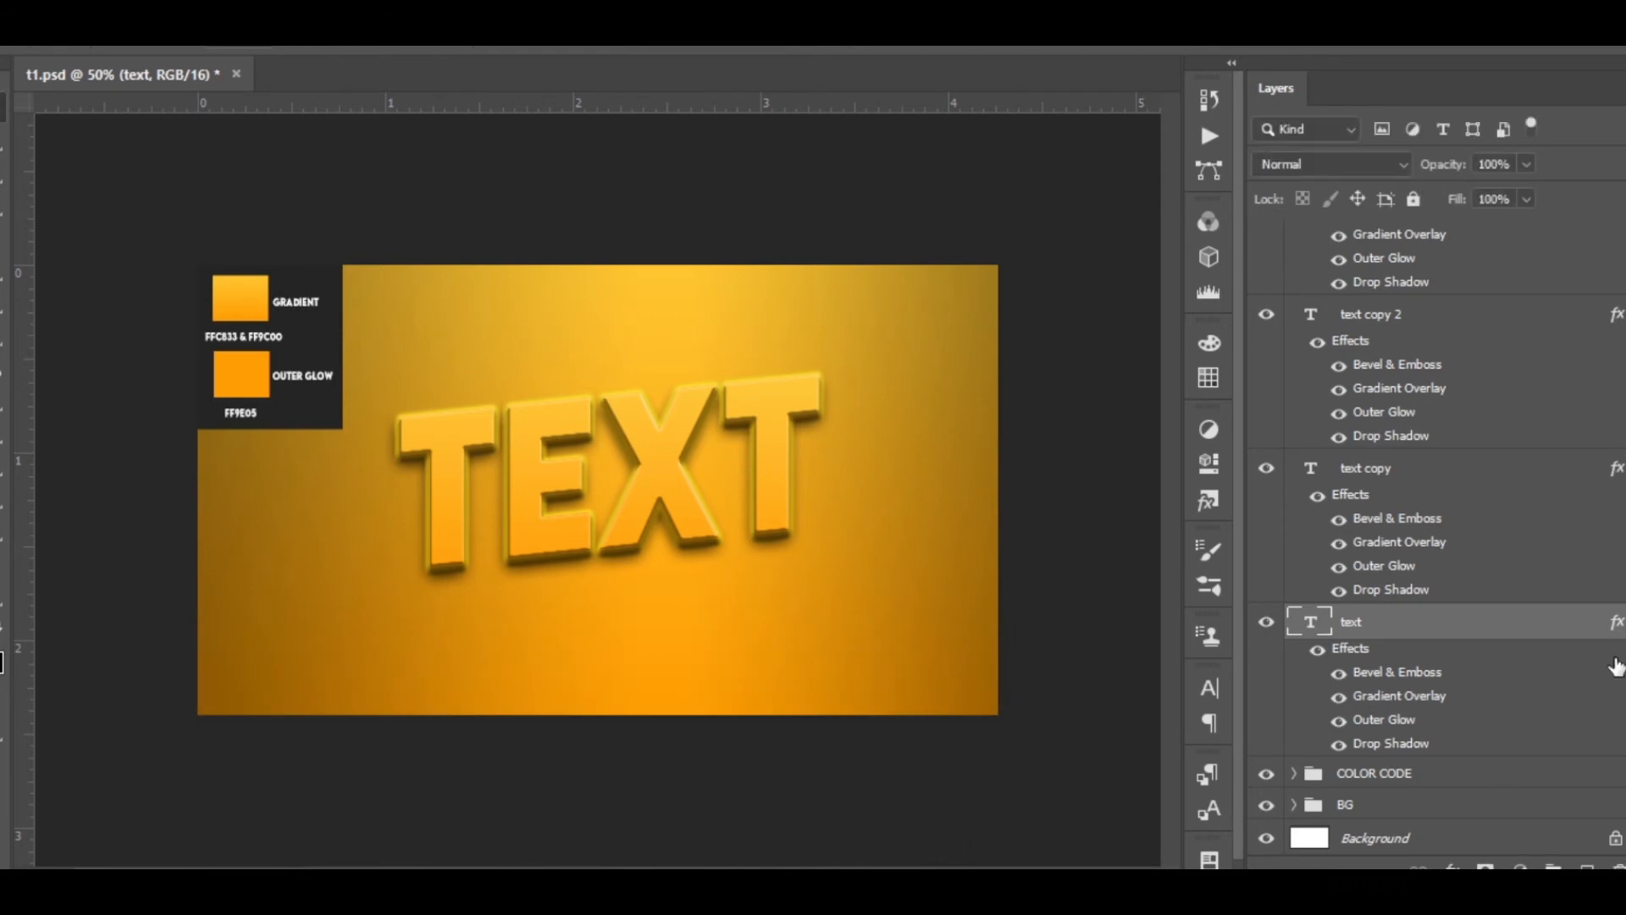
{"action": "key", "text": "ctrl+j"}
{"action": "key", "text": "ctrl+j"}
{"action": "key", "text": "ctrl+j"}
{"action": "key", "text": "ctrl+j"}
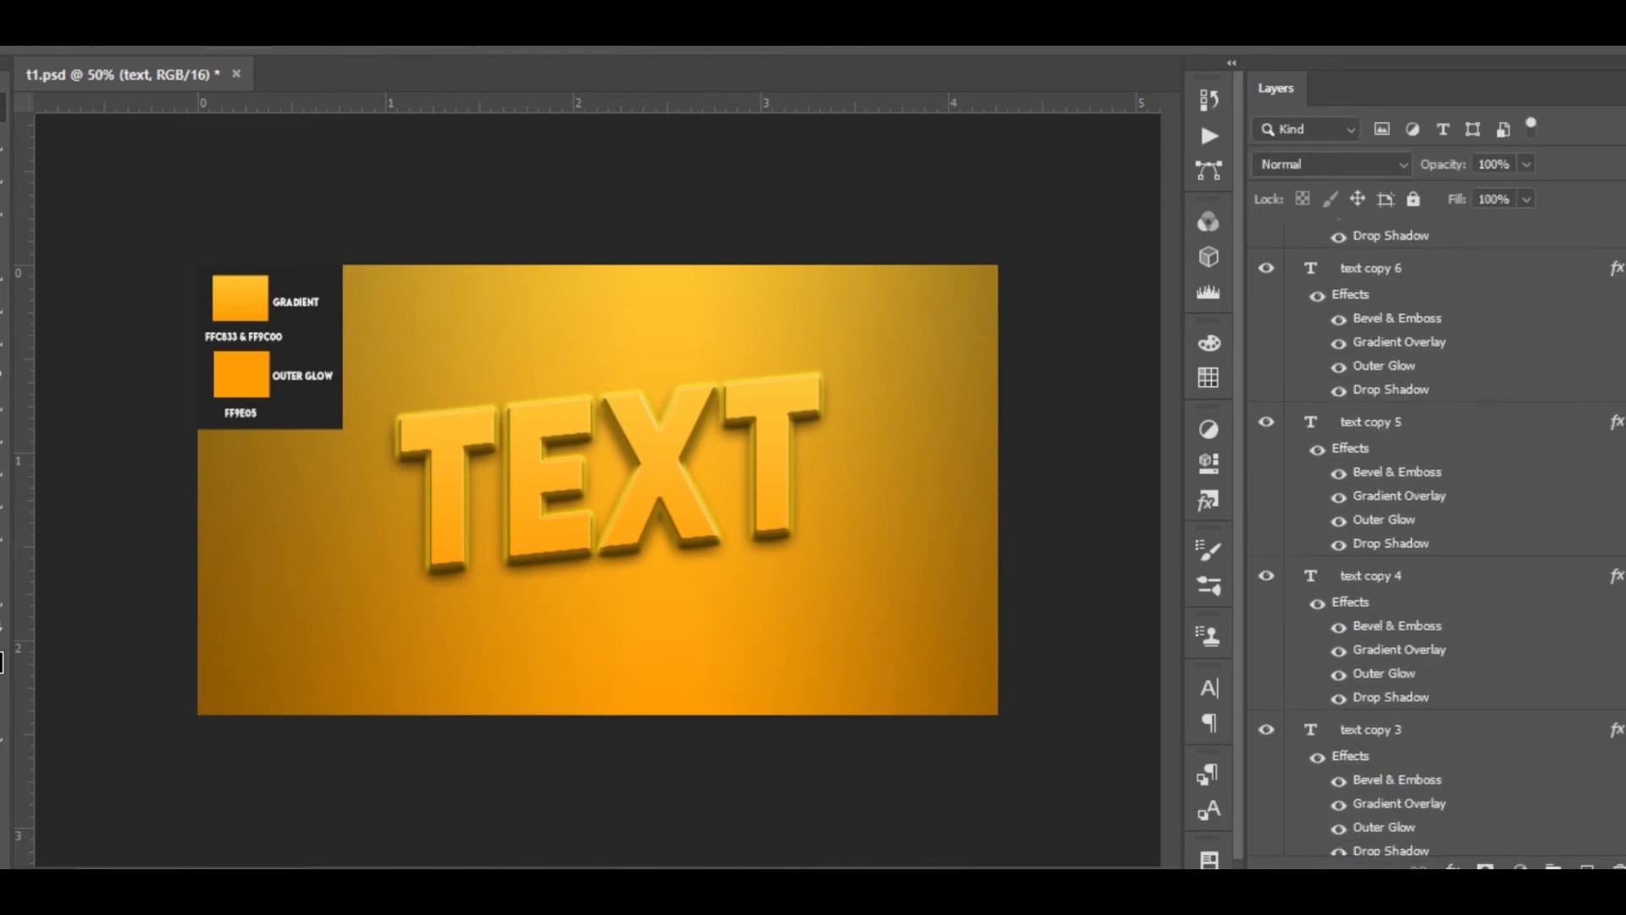
Add a blank layer above text copy 7 and ready a smaller soft white brush.
{"action": "scroll", "coordinate": [1440, 279], "scroll_direction": "up", "scroll_amount": 3}
{"action": "left_click", "coordinate": [1408, 239]}
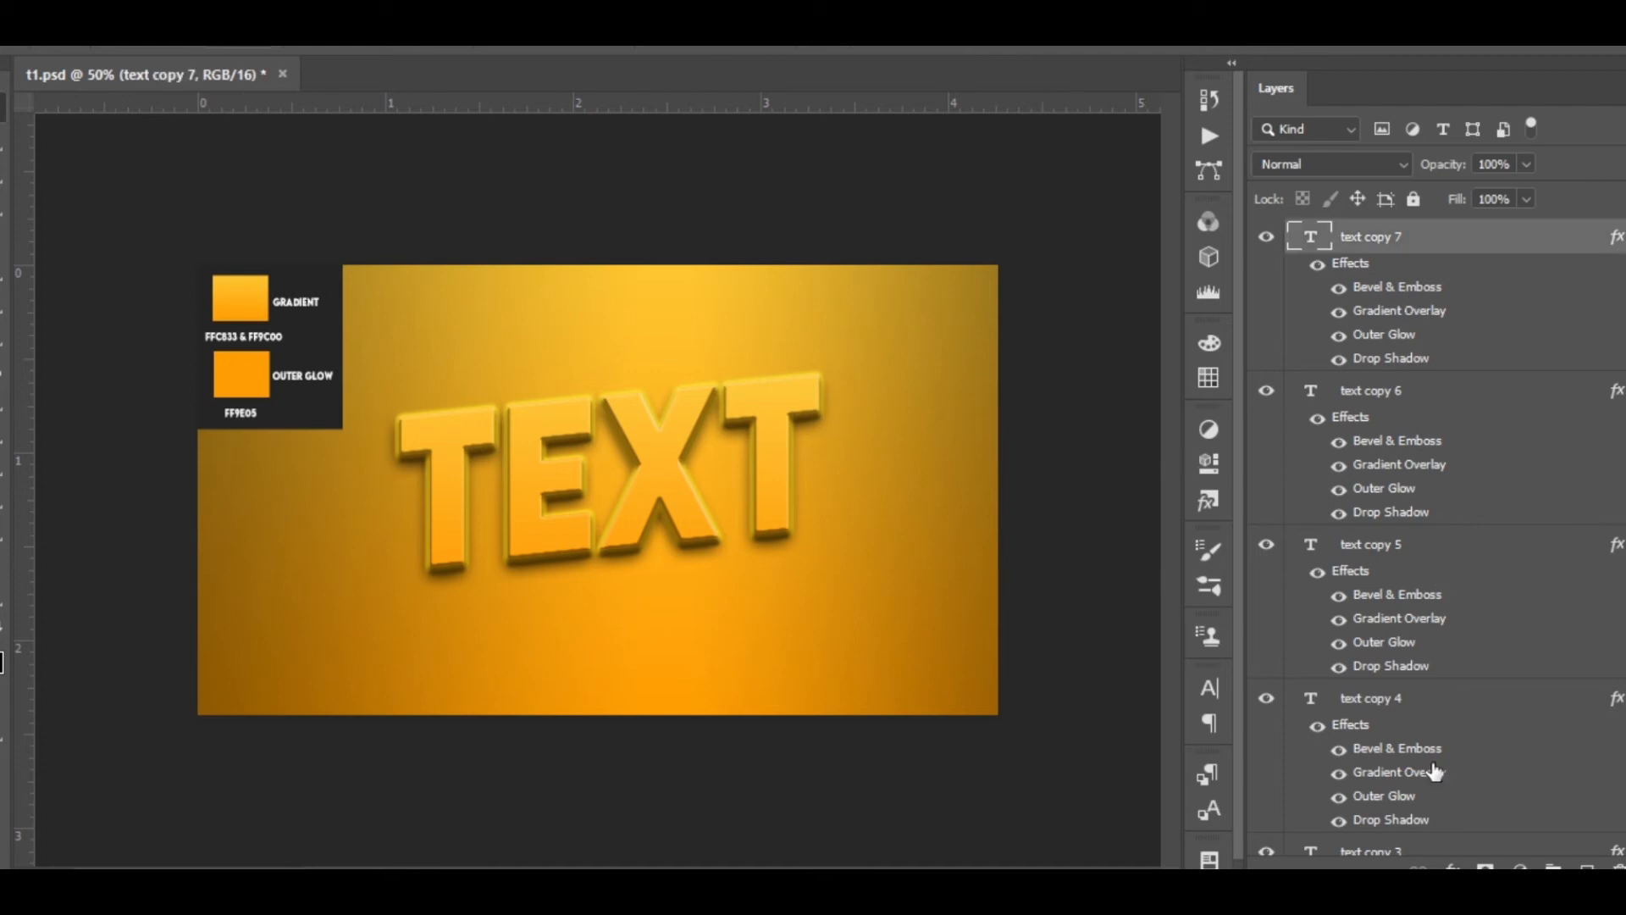
{"action": "left_click", "coordinate": [1586, 864]}
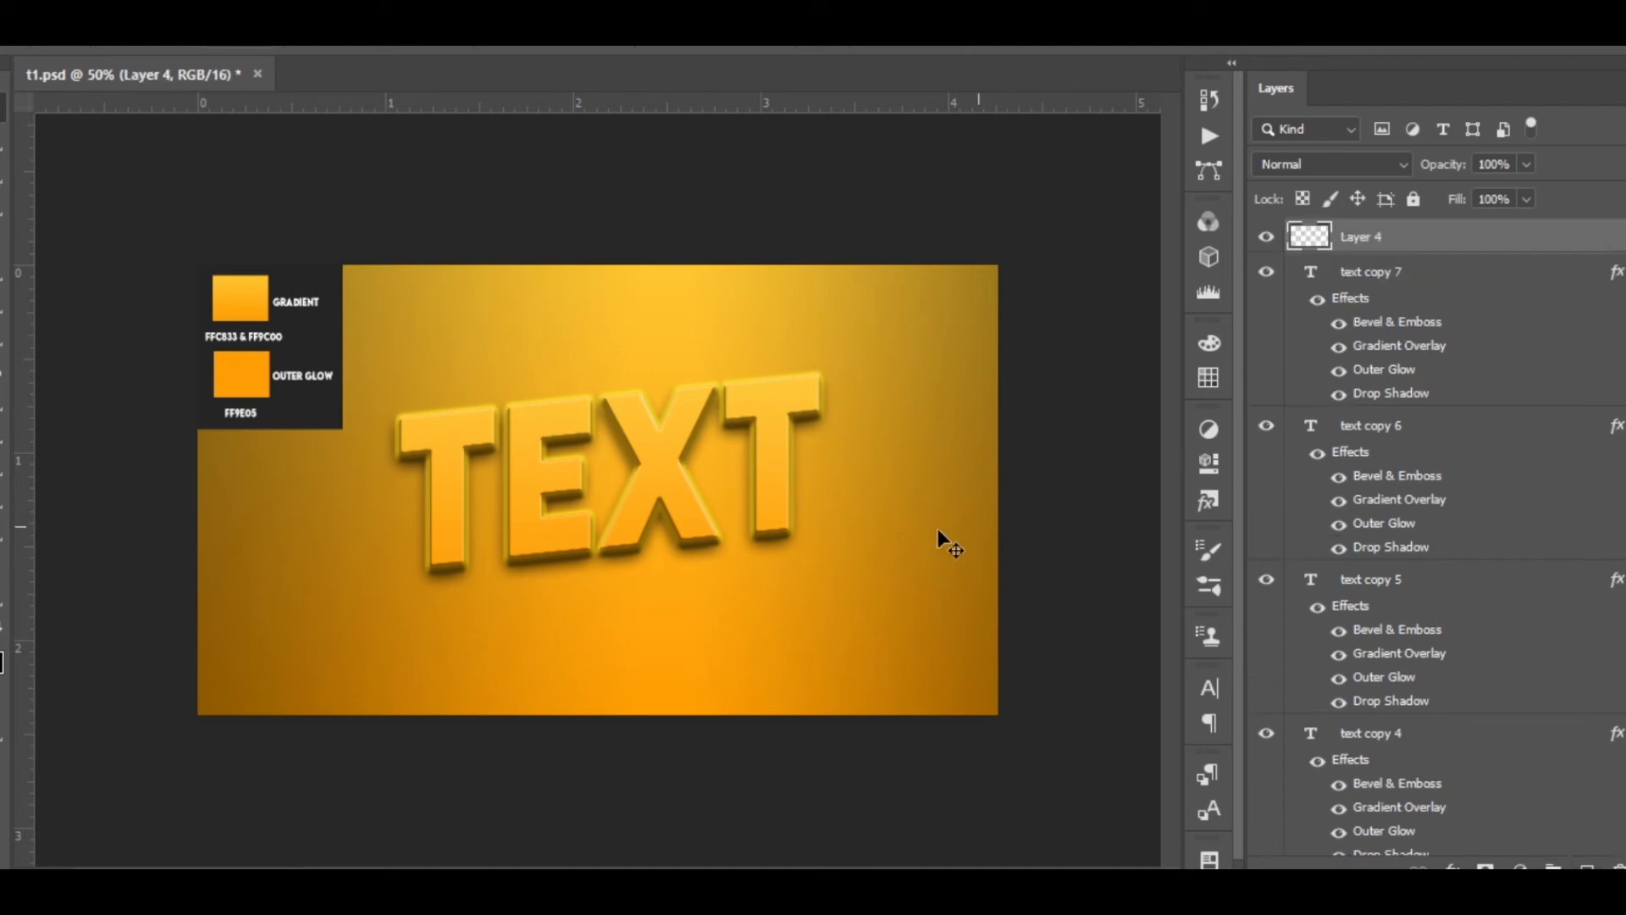
{"action": "key", "text": "b"}
{"action": "key", "text": "bracketleft"}
{"action": "key", "text": "bracketleft"}
{"action": "left_click_drag", "start_coordinate": [491, 379], "coordinate": [411, 485]}
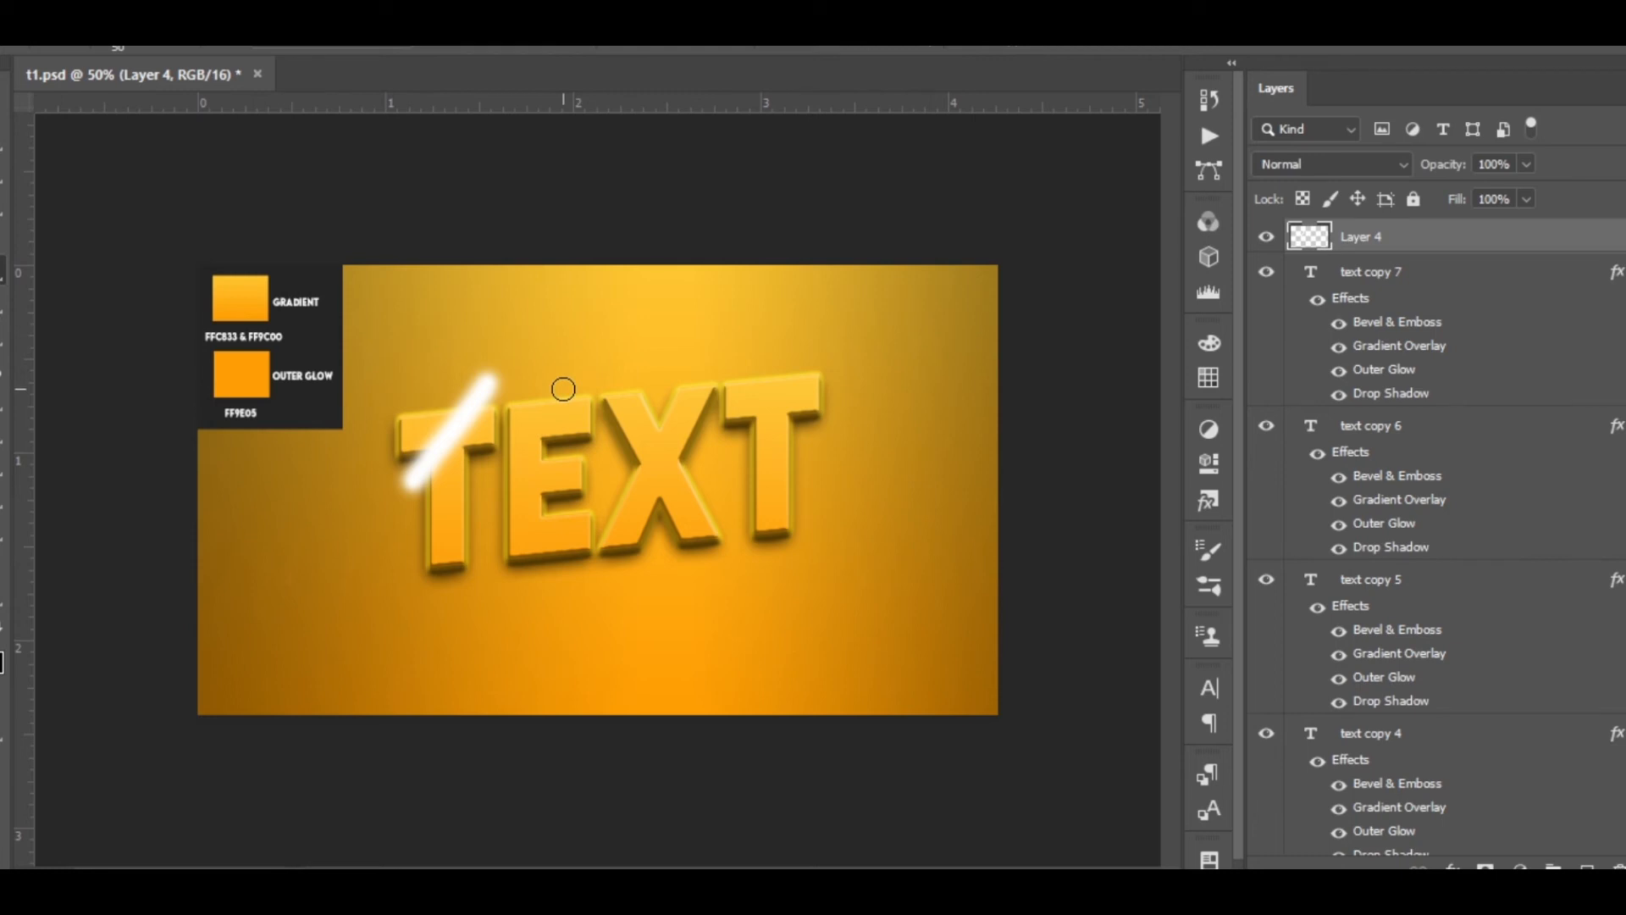
{"action": "key", "text": "ctrl+plus"}
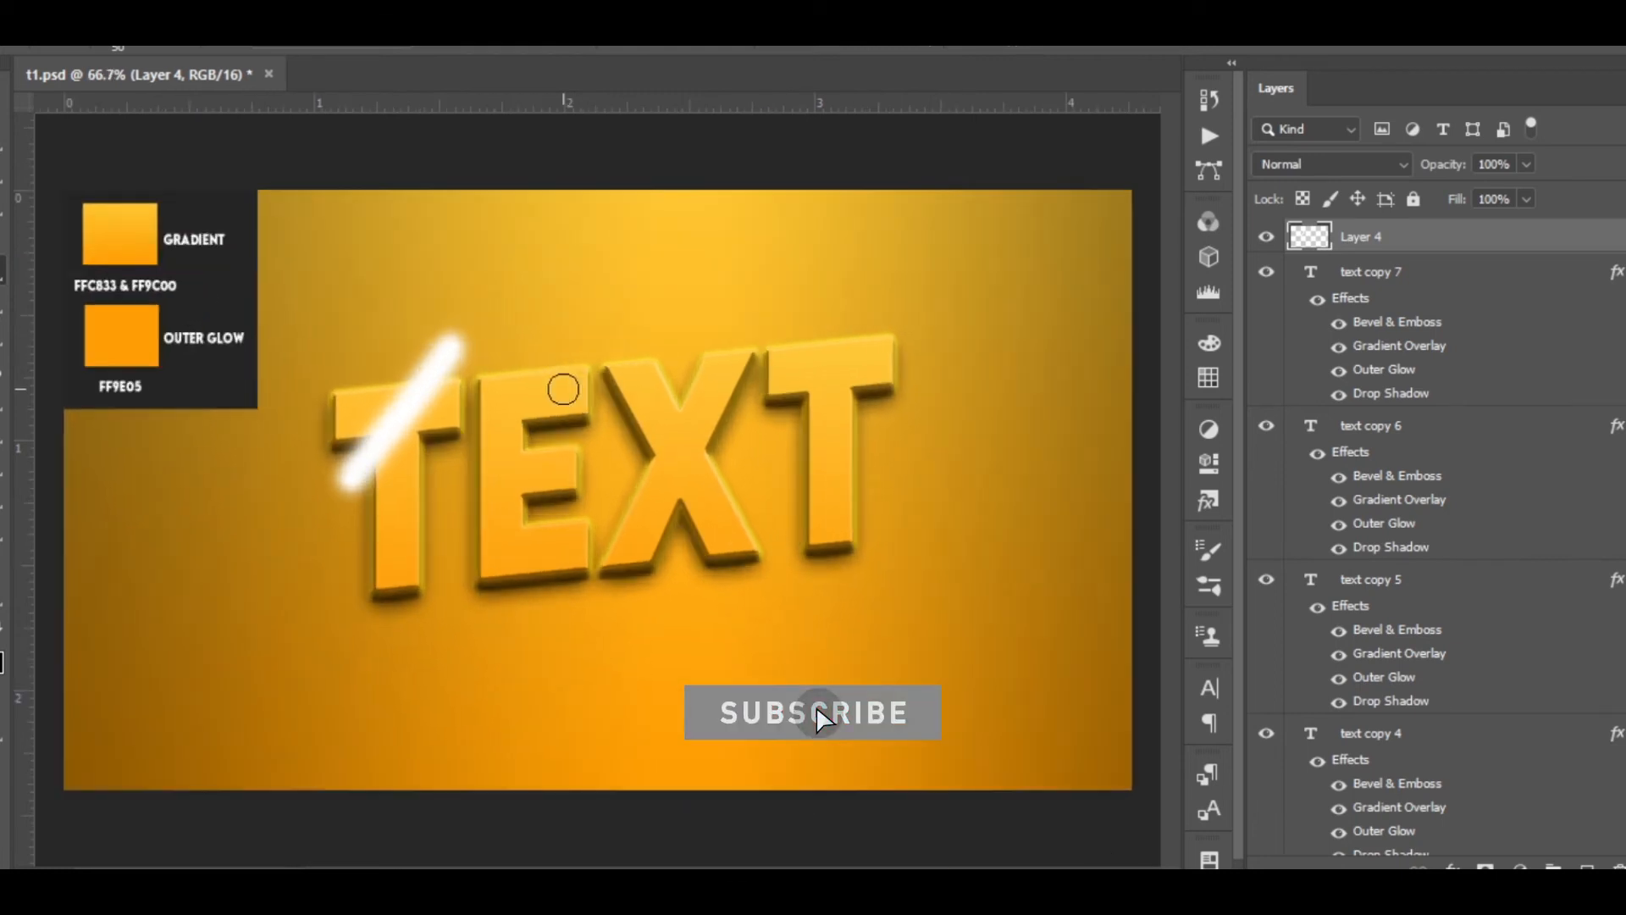
{"action": "key", "text": "ctrl+z"}
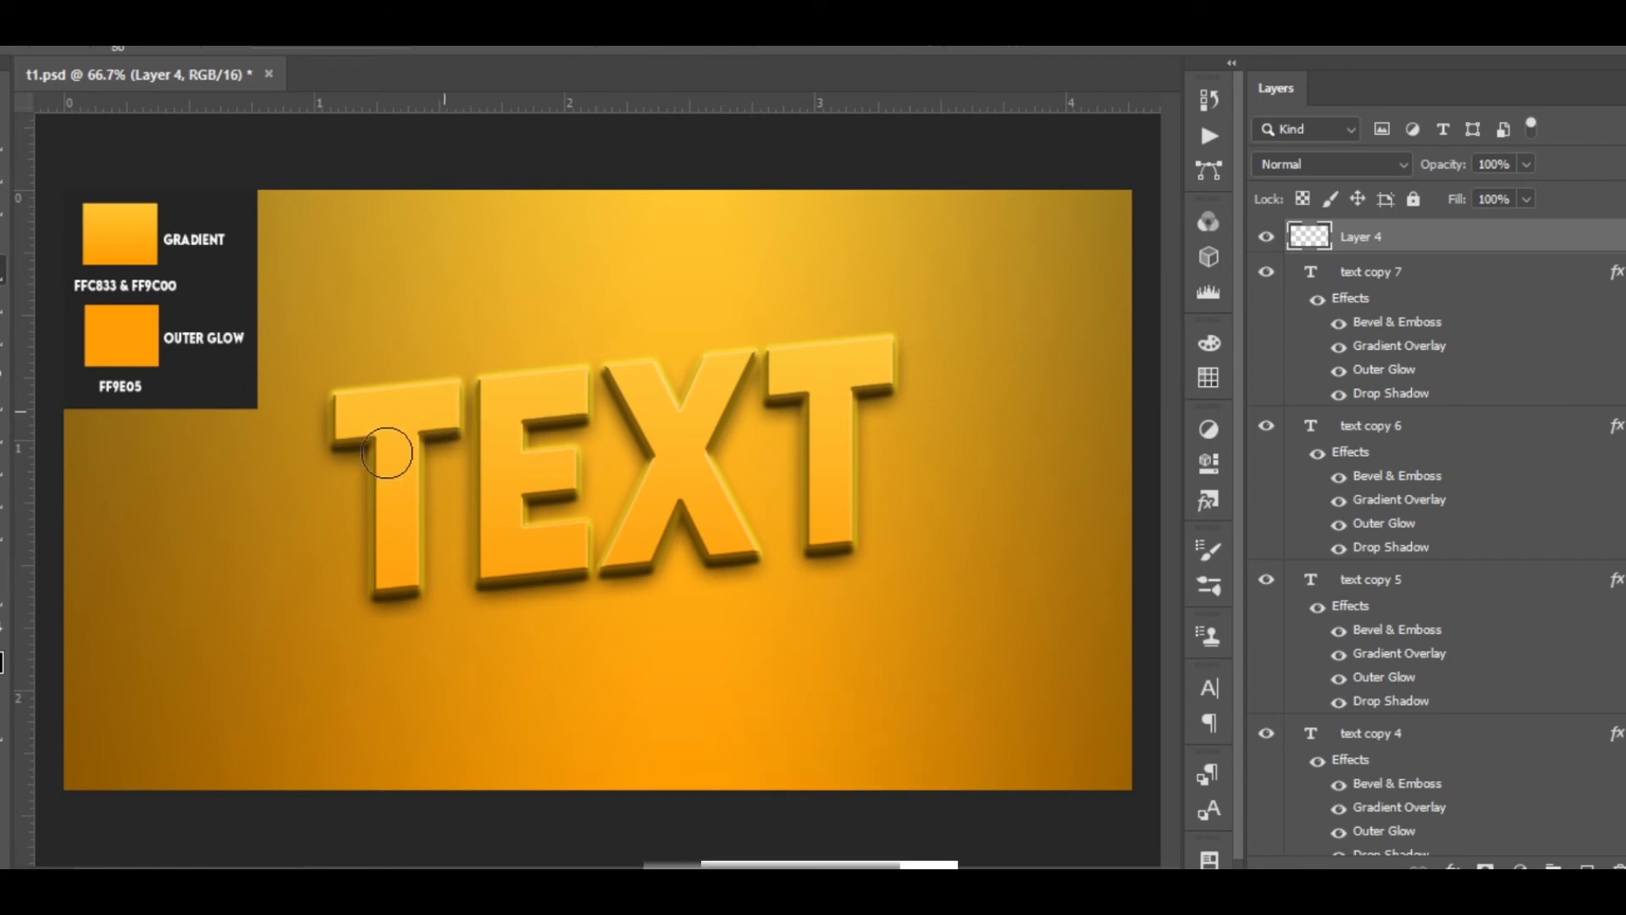
Paint four soft white diagonal strokes across the letters and mask the layer to the outline of text copy 7.
{"action": "left_click_drag", "start_coordinate": [347, 461], "coordinate": [461, 343]}
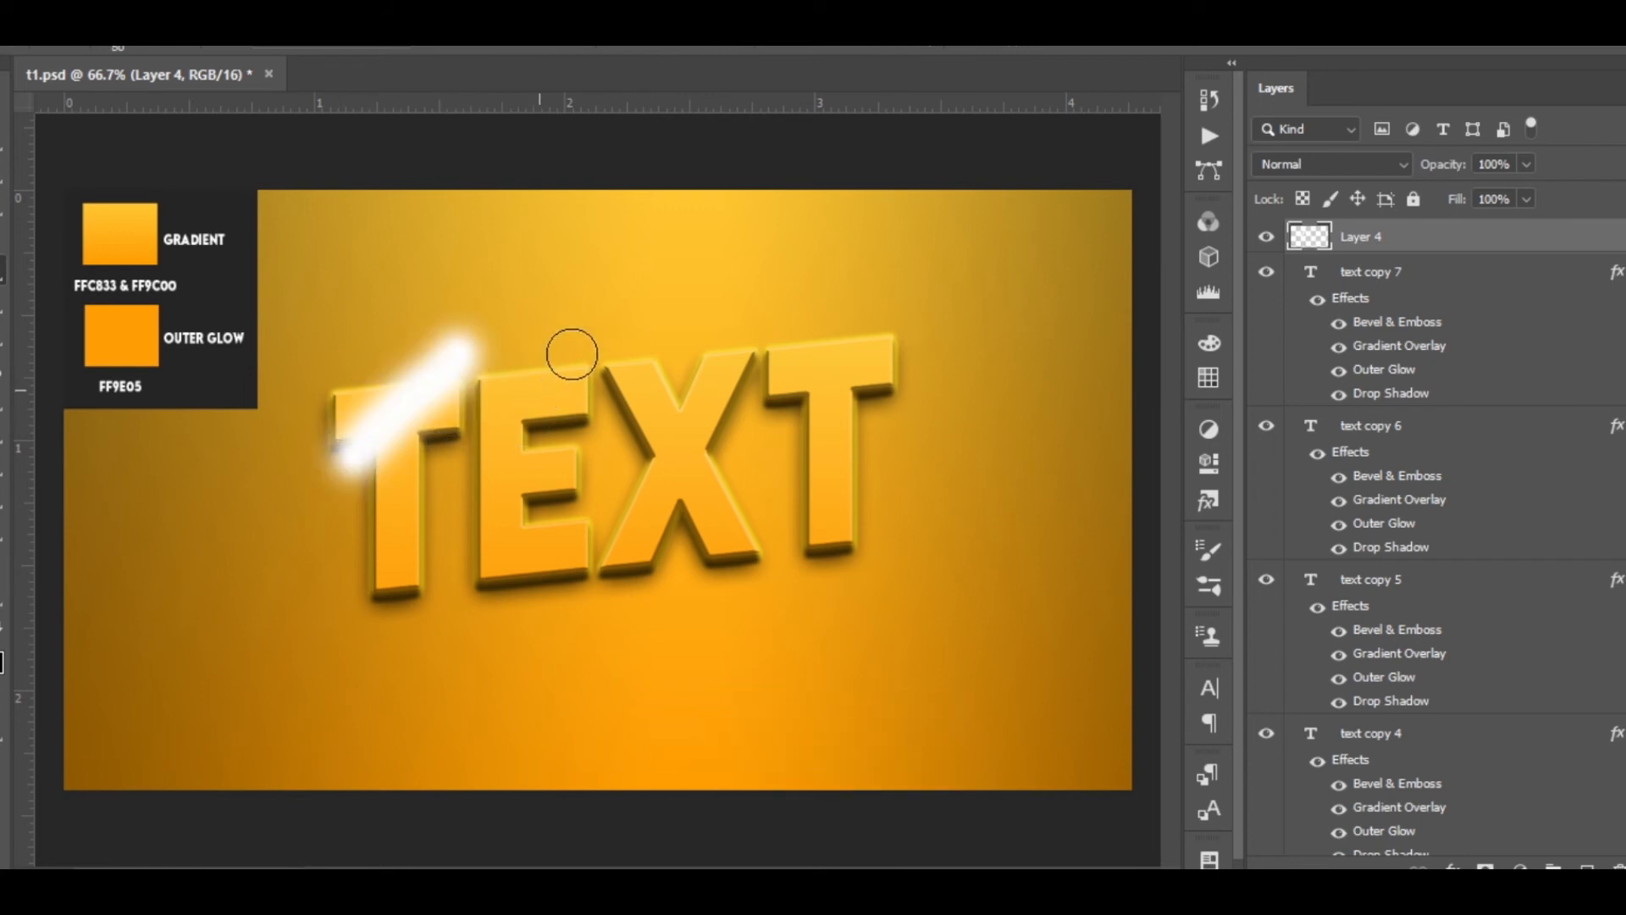
{"action": "left_click_drag", "start_coordinate": [570, 348], "coordinate": [447, 555]}
{"action": "left_click_drag", "start_coordinate": [716, 327], "coordinate": [618, 572]}
{"action": "left_click_drag", "start_coordinate": [872, 296], "coordinate": [720, 557]}
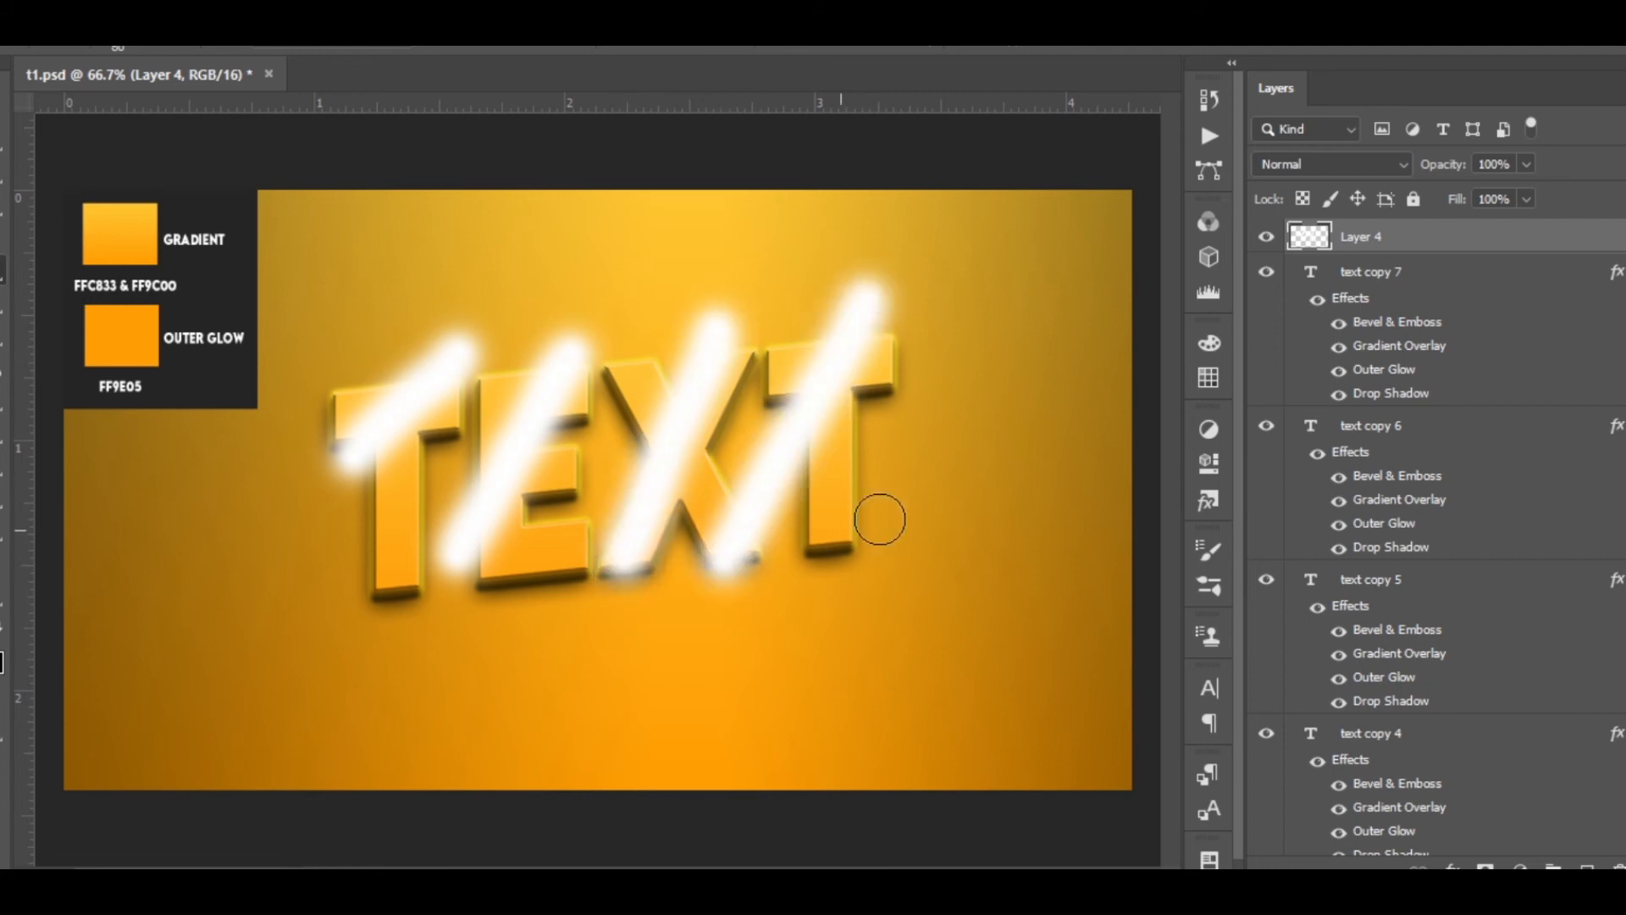
{"action": "left_click", "coordinate": [1311, 273], "text": "ctrl"}
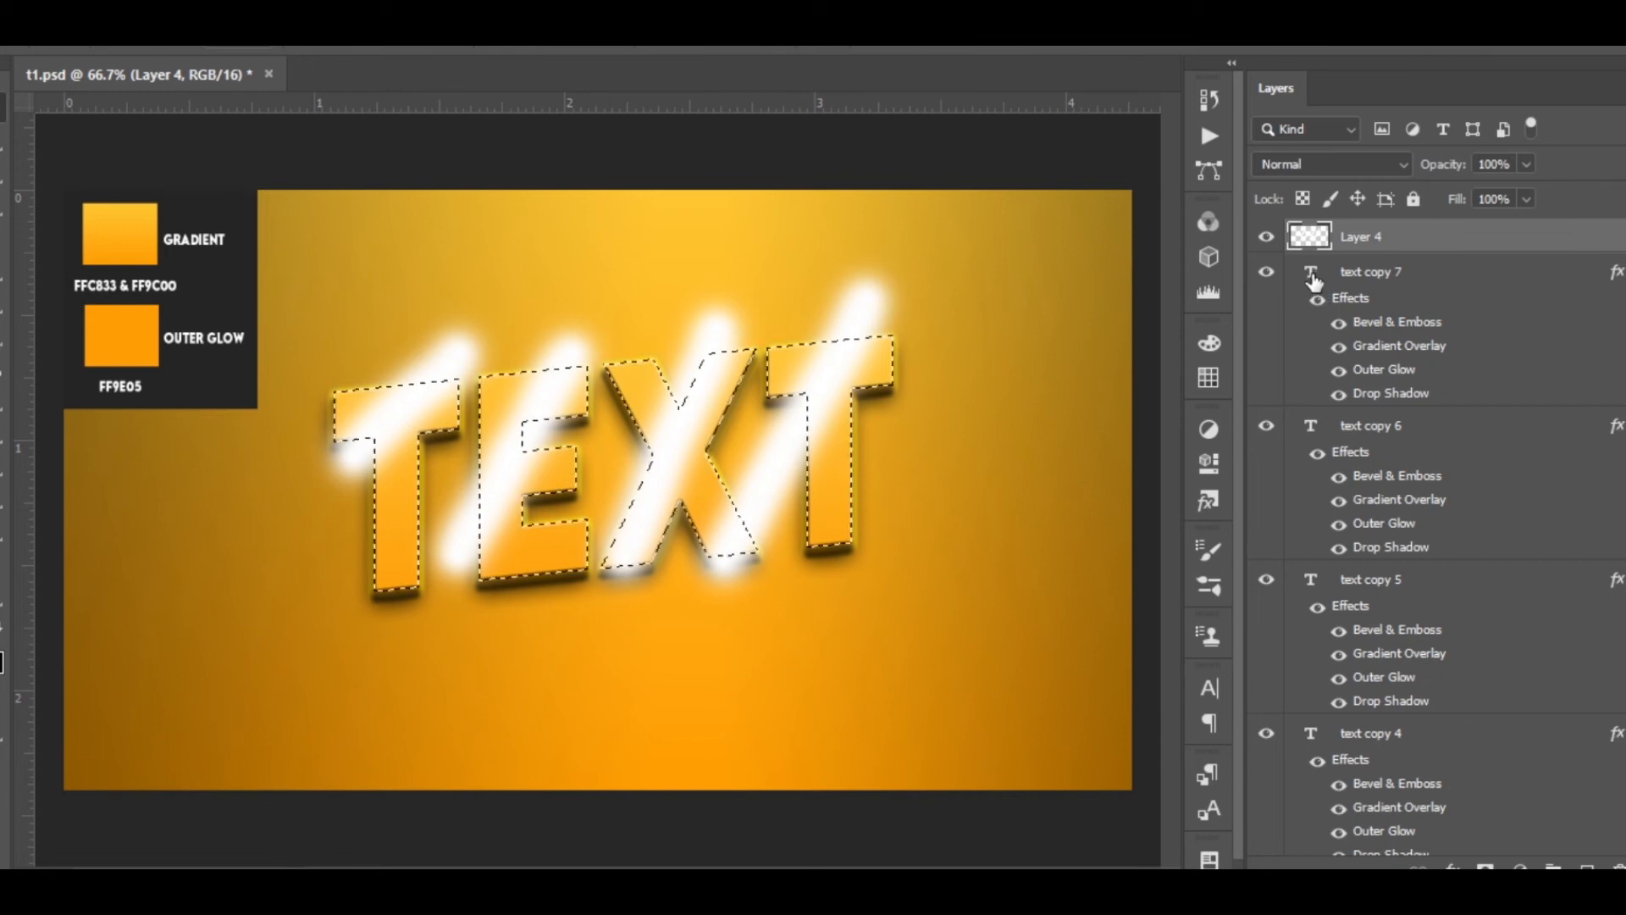
{"action": "left_click", "coordinate": [1486, 867]}
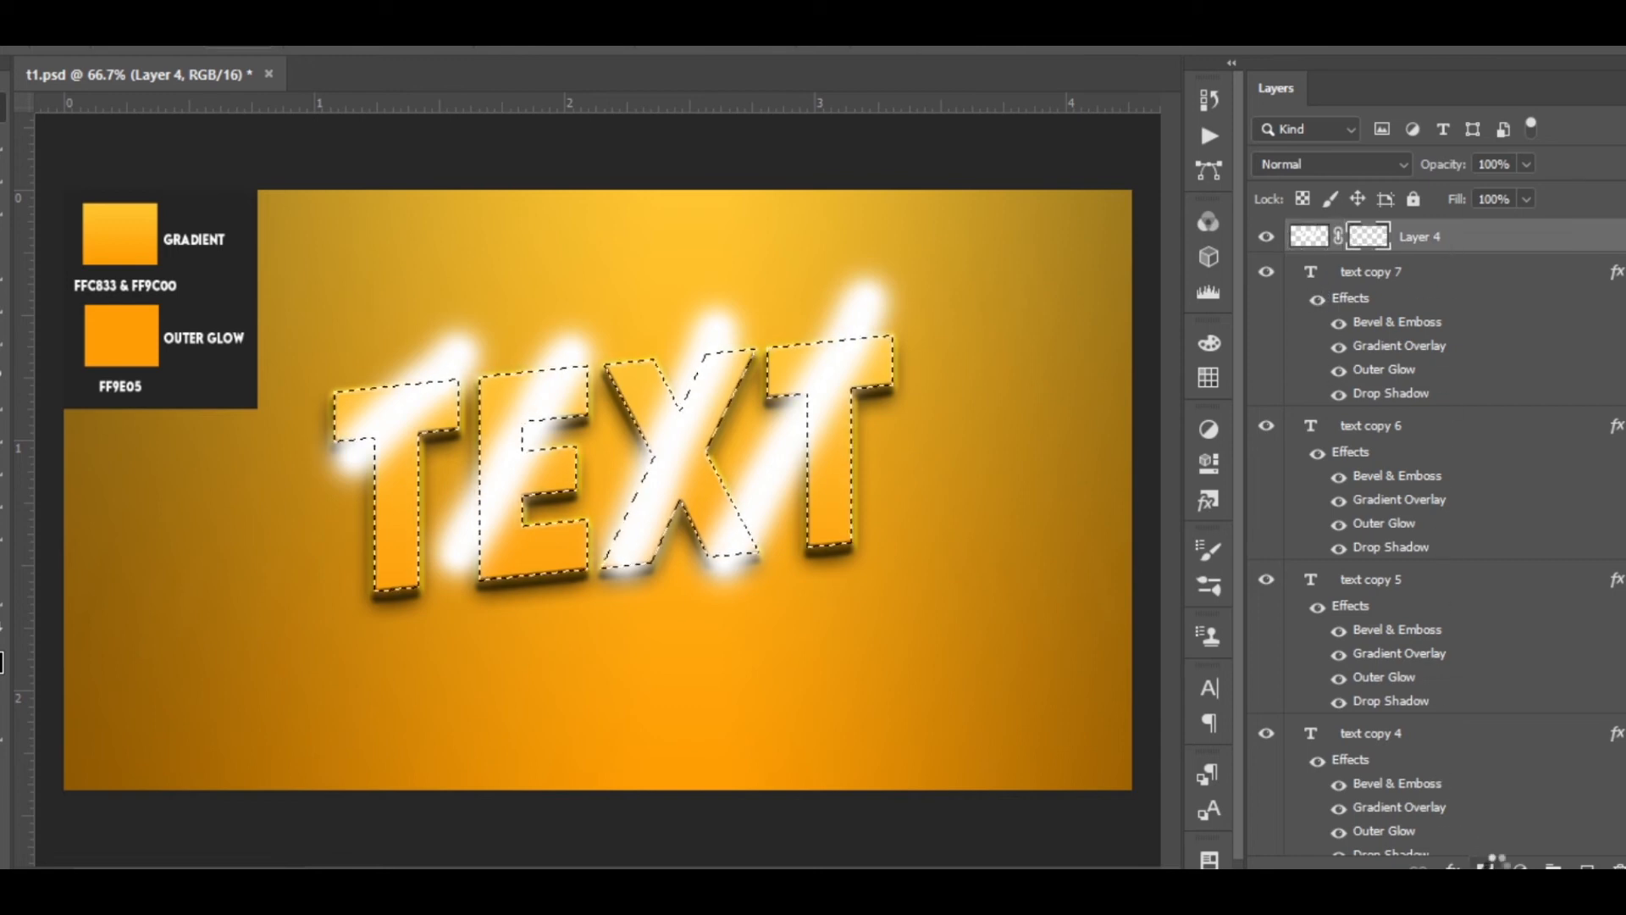
Set the white highlight layer's blend mode to Overlay and its opacity to 26%.
{"action": "left_click", "coordinate": [1371, 157]}
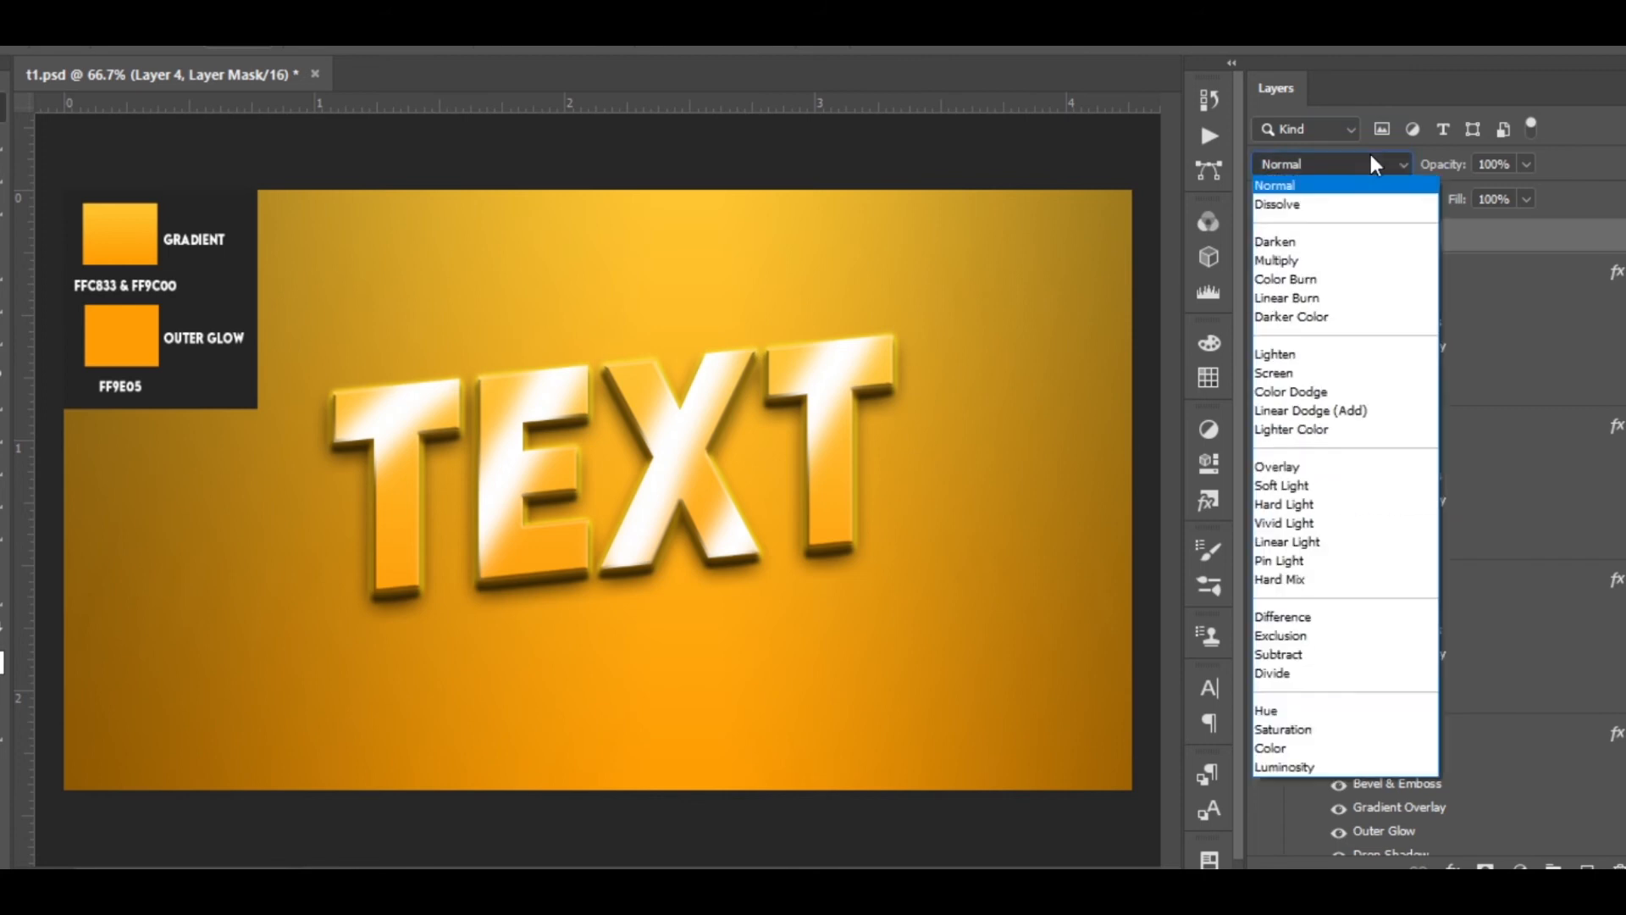
{"action": "left_click", "coordinate": [1323, 469]}
{"action": "left_click_drag", "start_coordinate": [1436, 164], "coordinate": [1370, 169]}
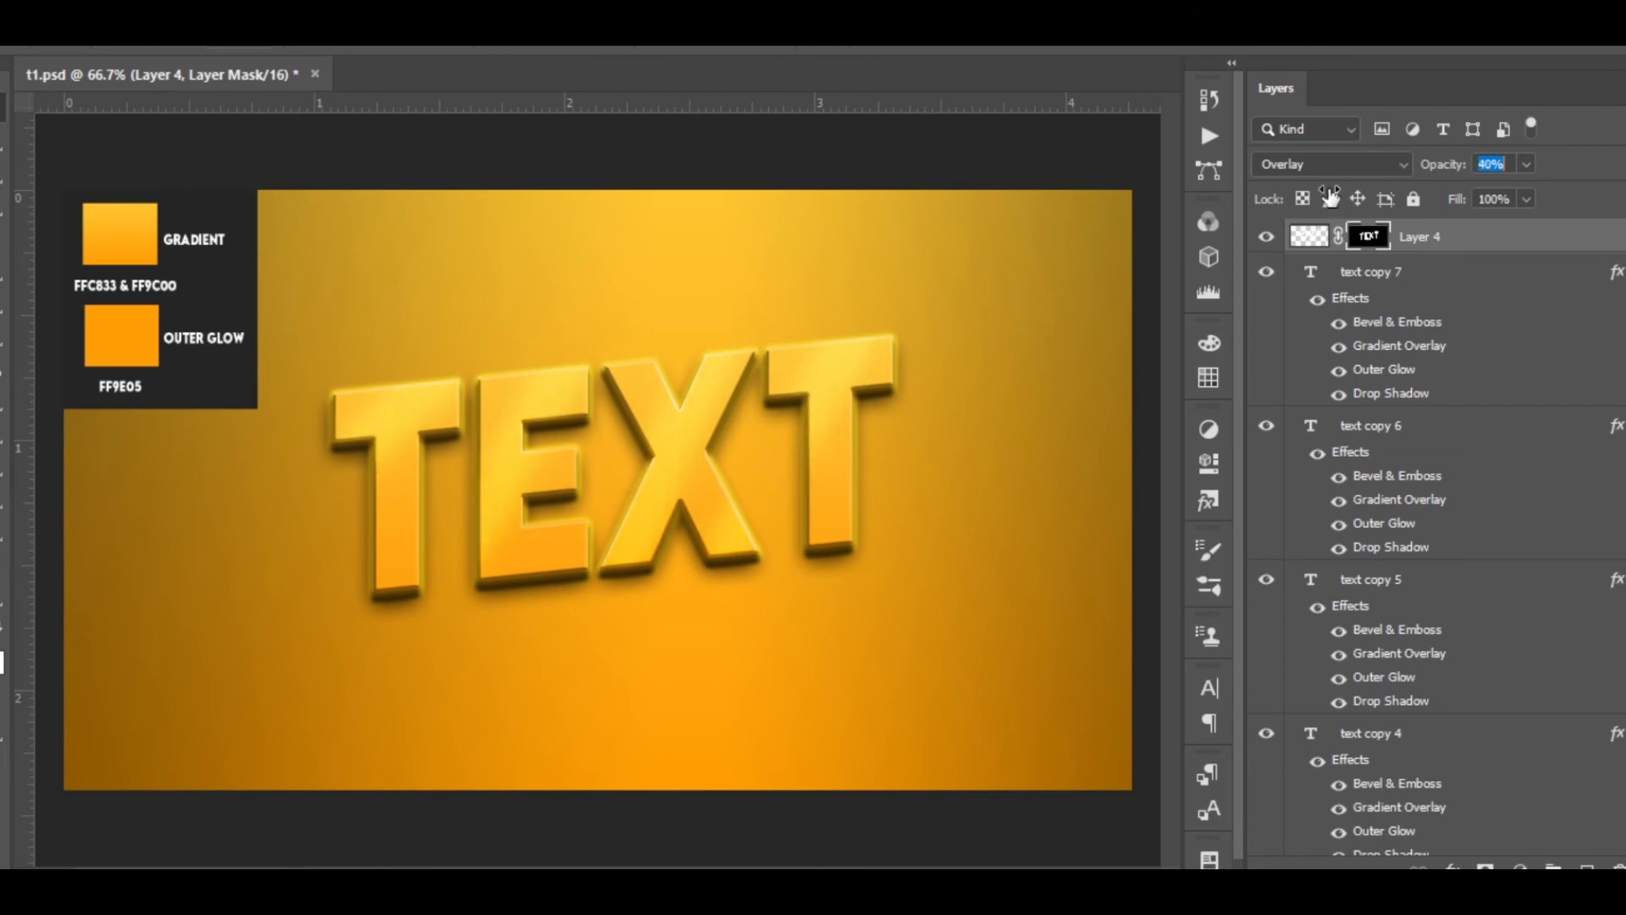
{"action": "left_click", "coordinate": [1466, 244]}
{"action": "left_click_drag", "start_coordinate": [1450, 166], "coordinate": [1430, 170]}
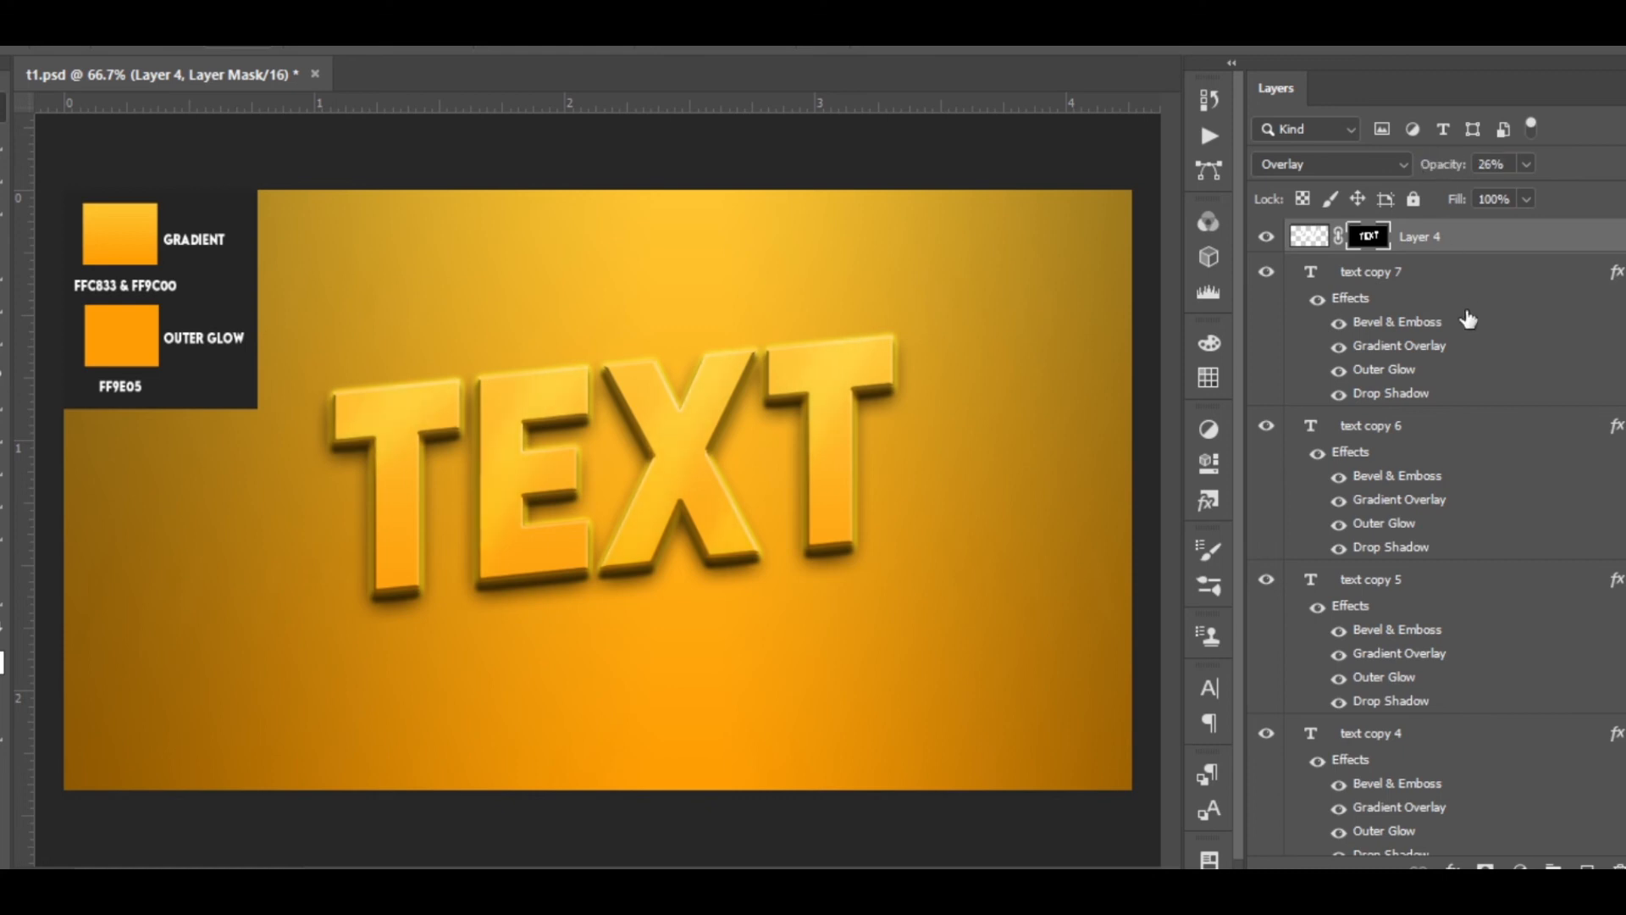
Add another blank layer on top and paint a soft black stroke along the lower edge of all the letters.
{"action": "key", "text": "ctrl+shift+alt+n"}
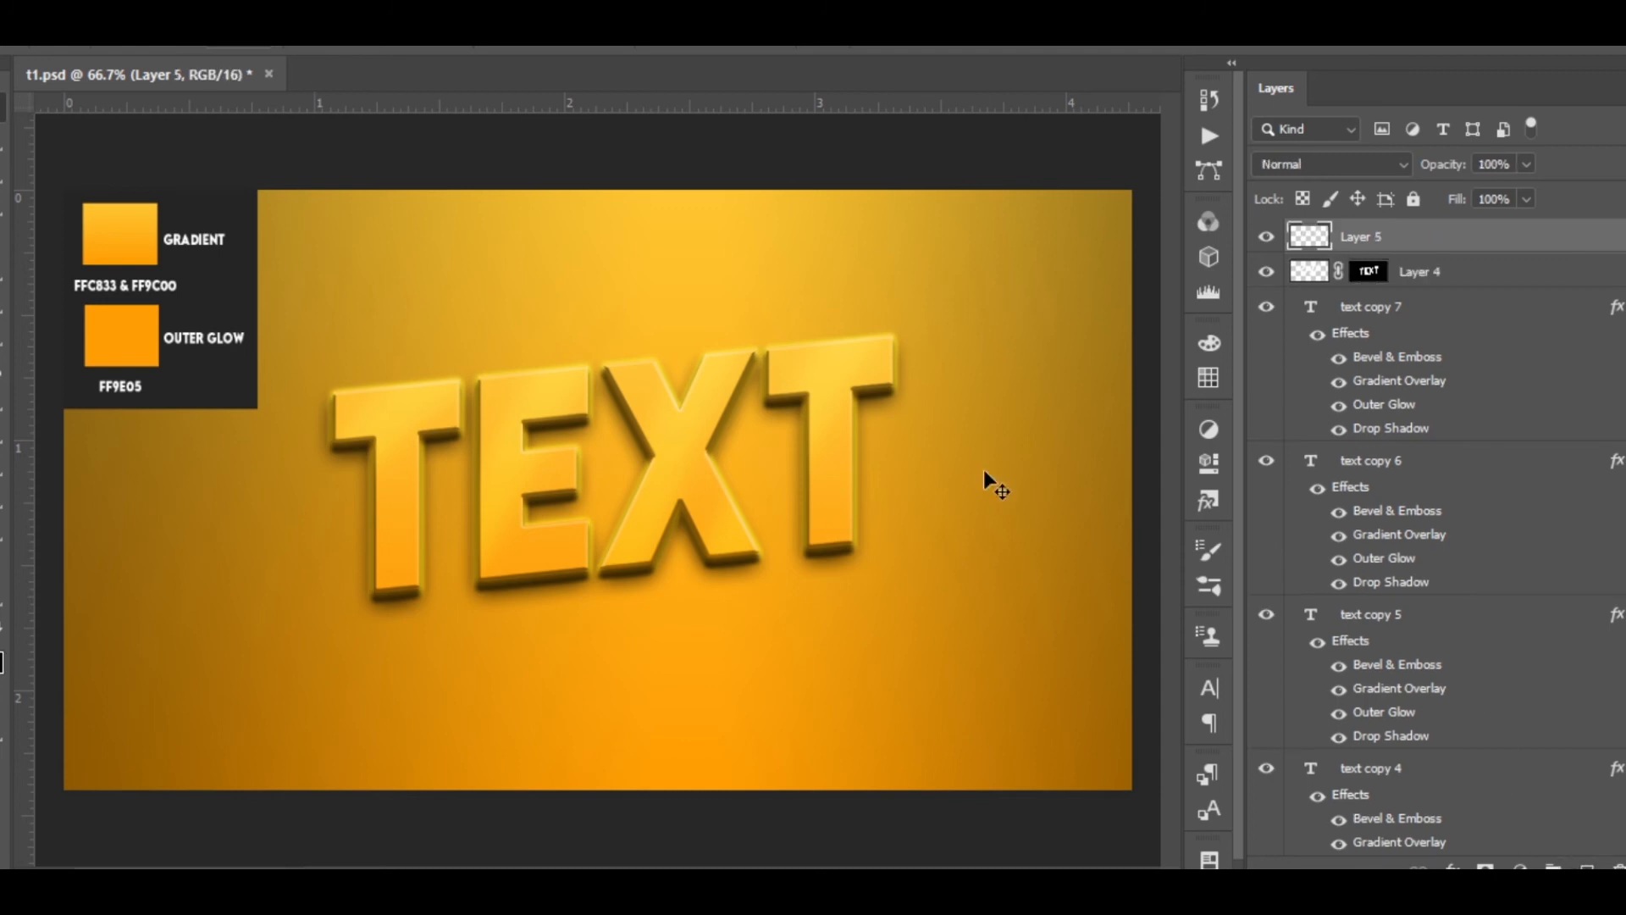
{"action": "key", "text": "b"}
{"action": "left_click_drag", "start_coordinate": [369, 585], "coordinate": [849, 542]}
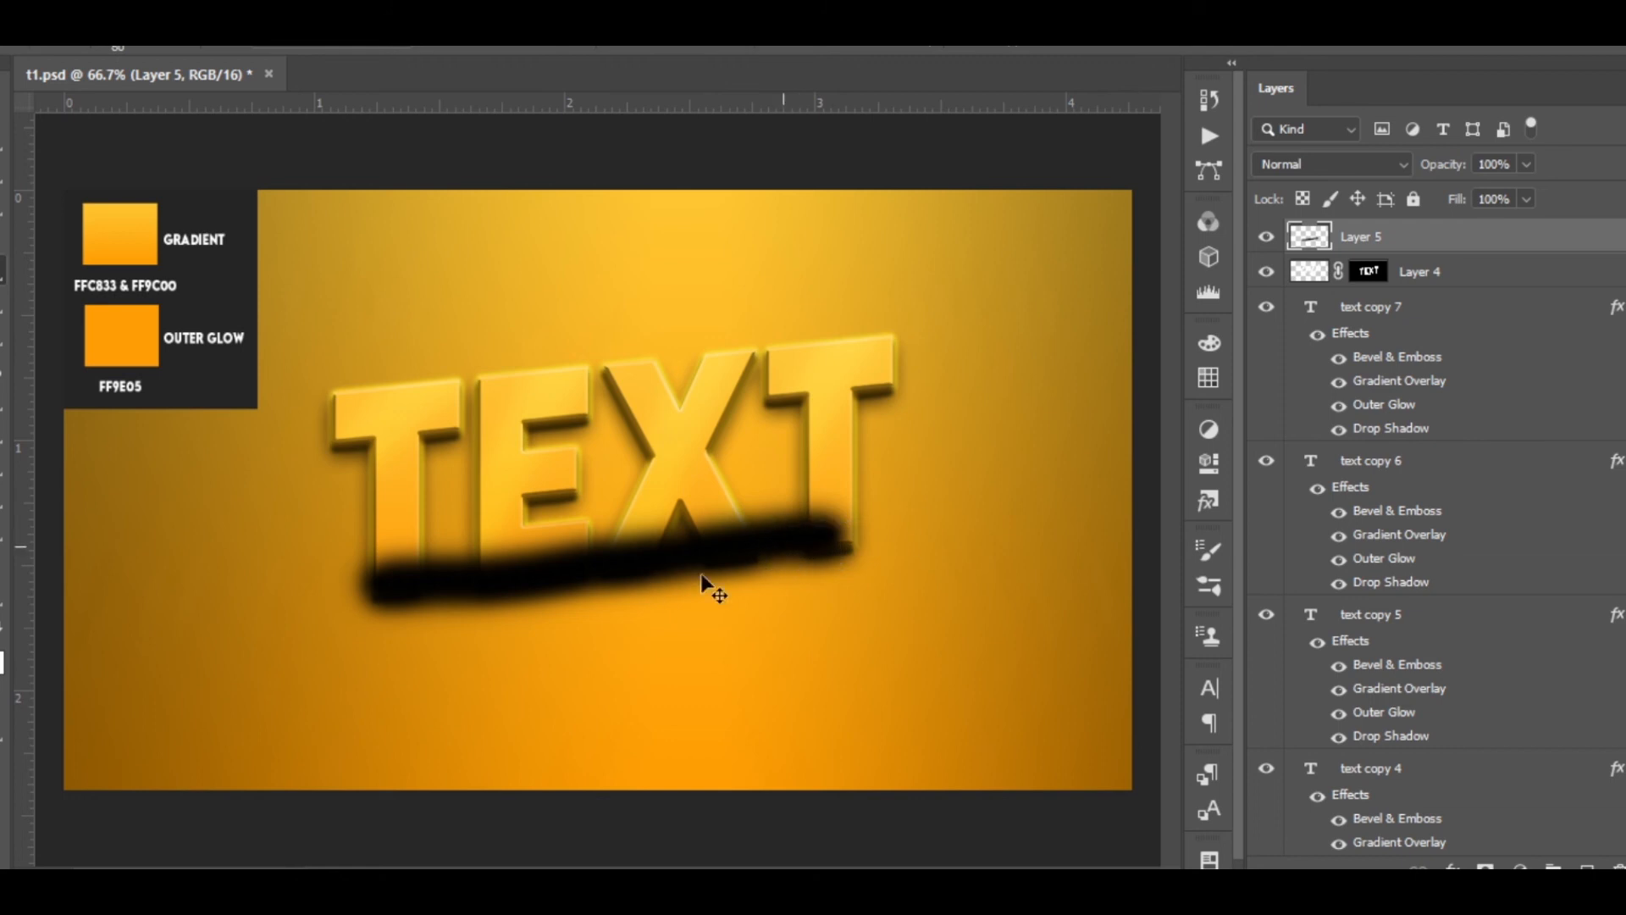
{"action": "key", "text": "ctrl+z"}
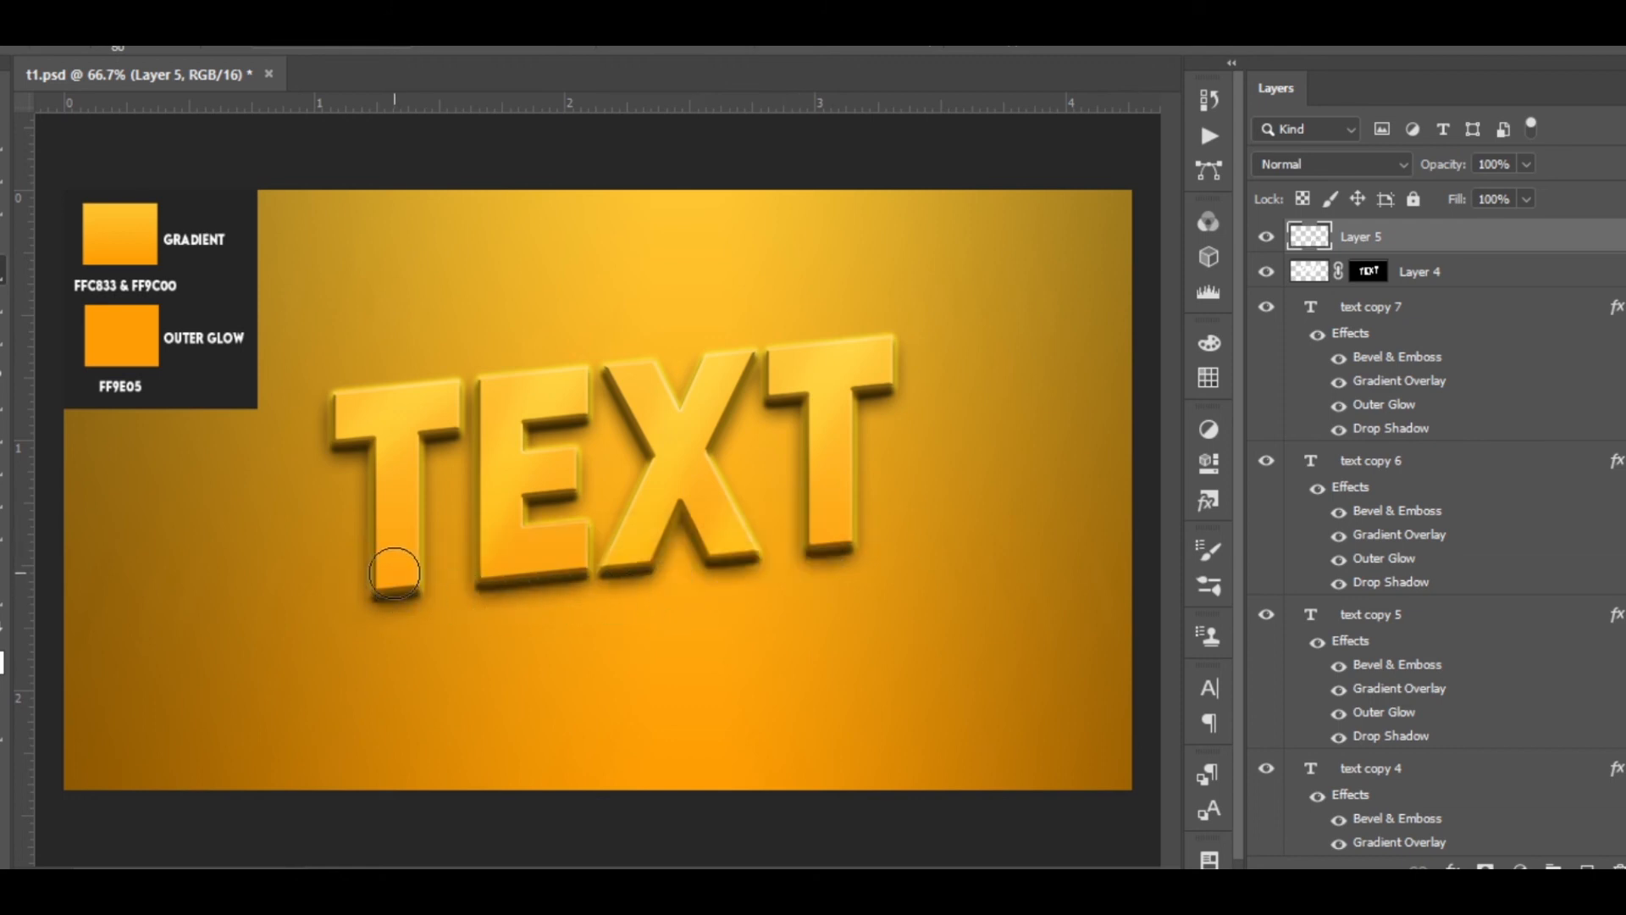
{"action": "key", "text": "ctrl+z"}
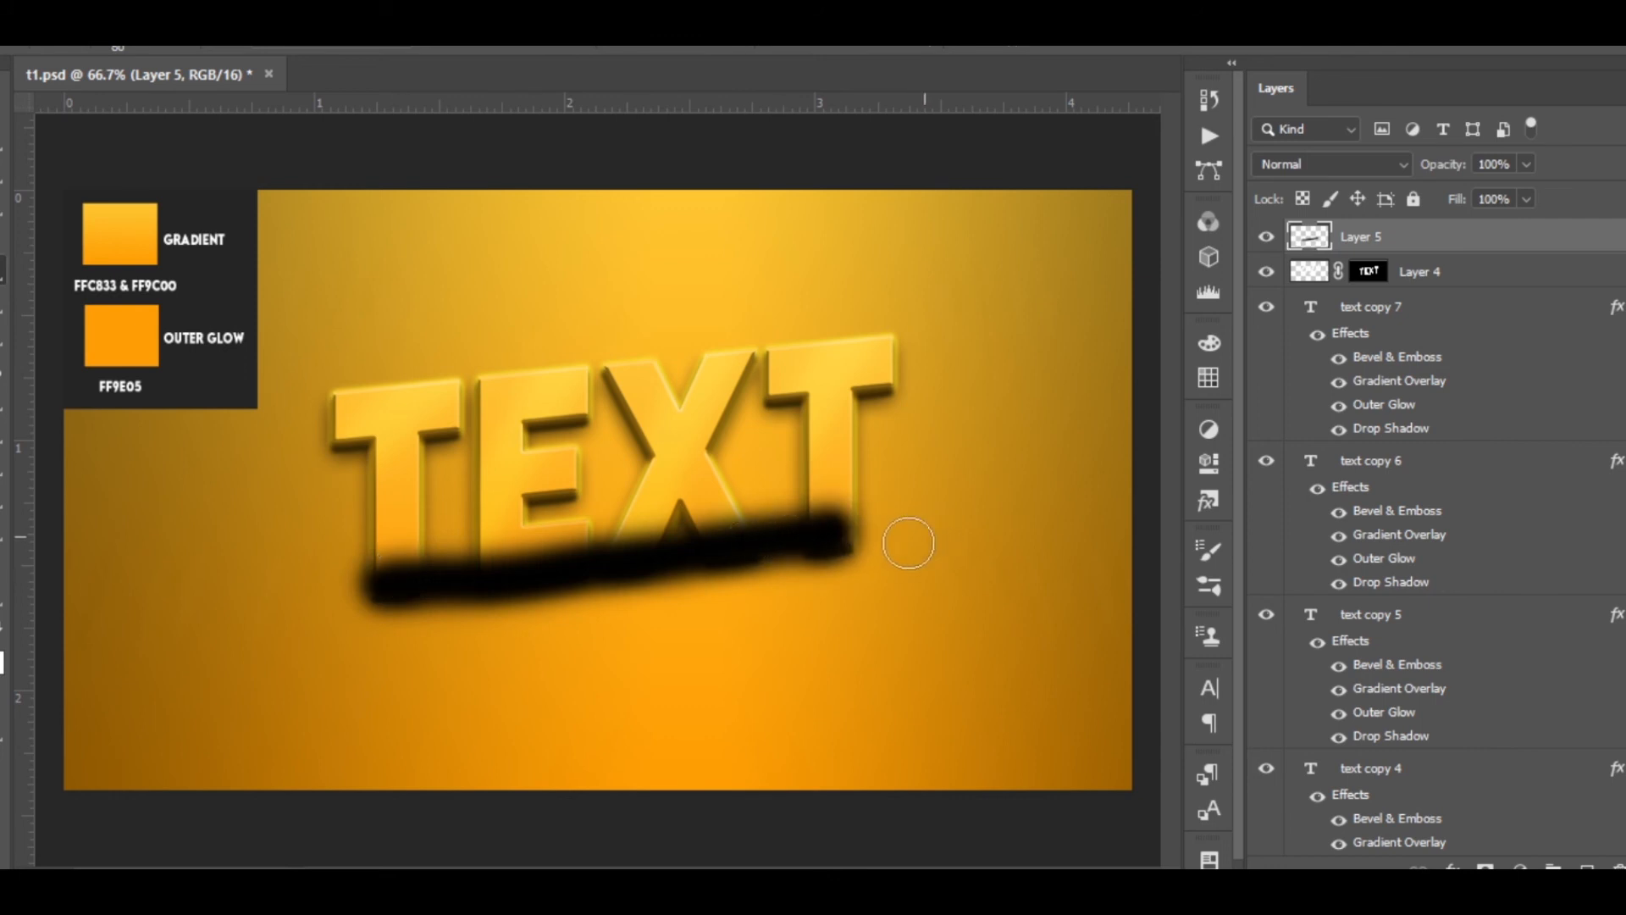
{"action": "left_click_drag", "start_coordinate": [832, 533], "coordinate": [851, 532]}
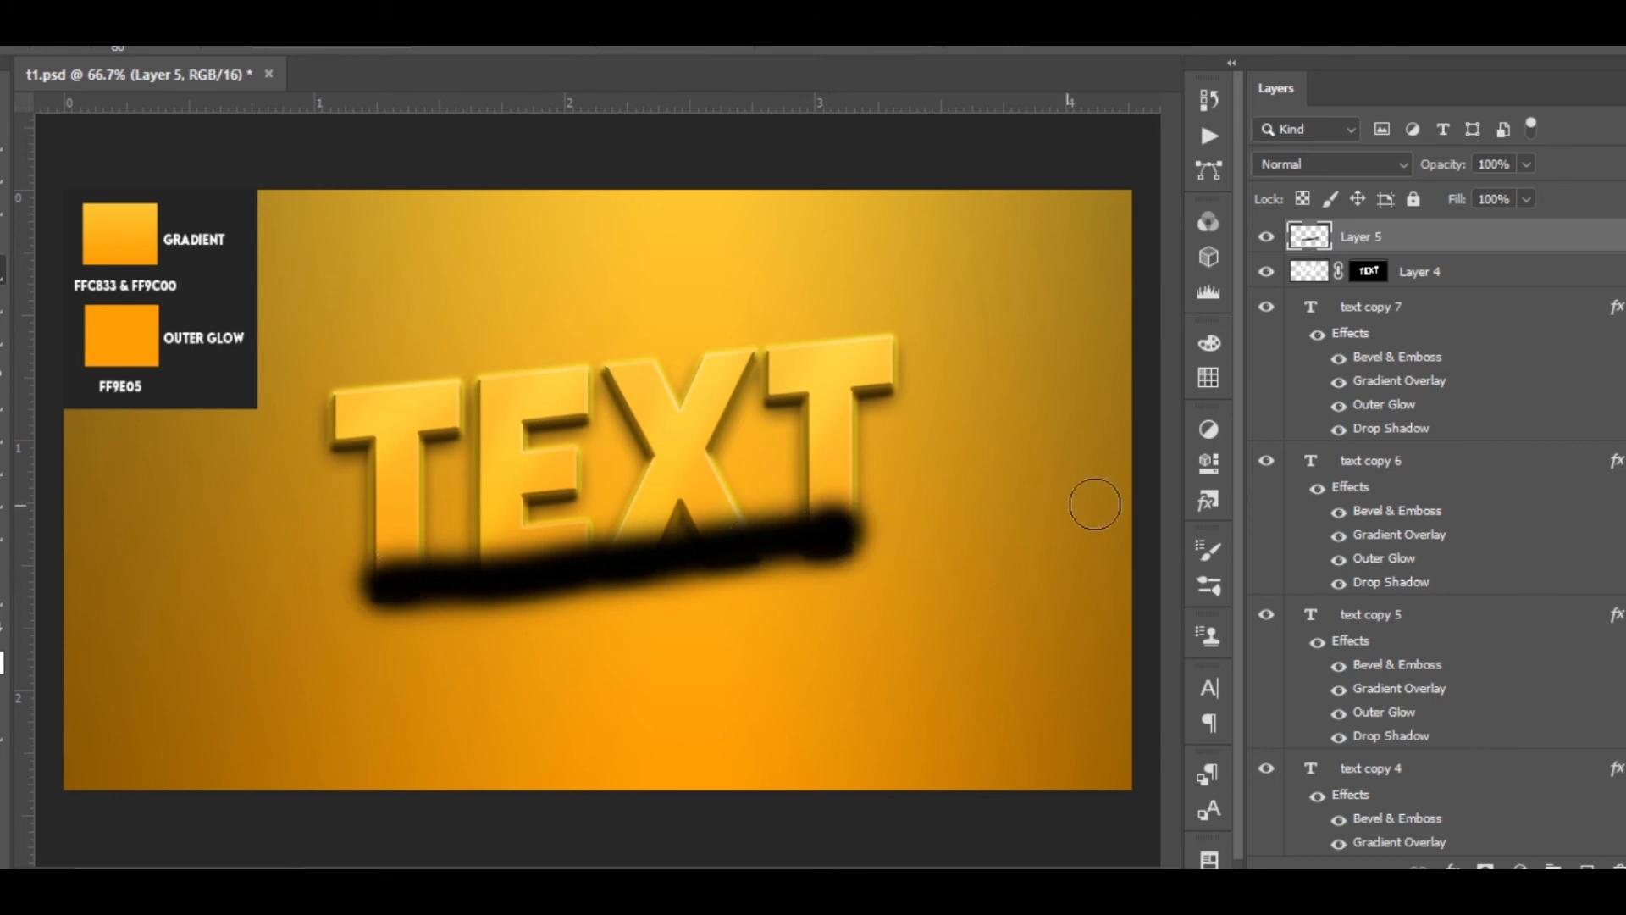
Mask the black stroke layer to the outline of text copy 7 and set its opacity to 14%.
{"action": "left_click_drag", "start_coordinate": [1372, 273], "coordinate": [1318, 313]}
{"action": "left_click", "coordinate": [1318, 314]}
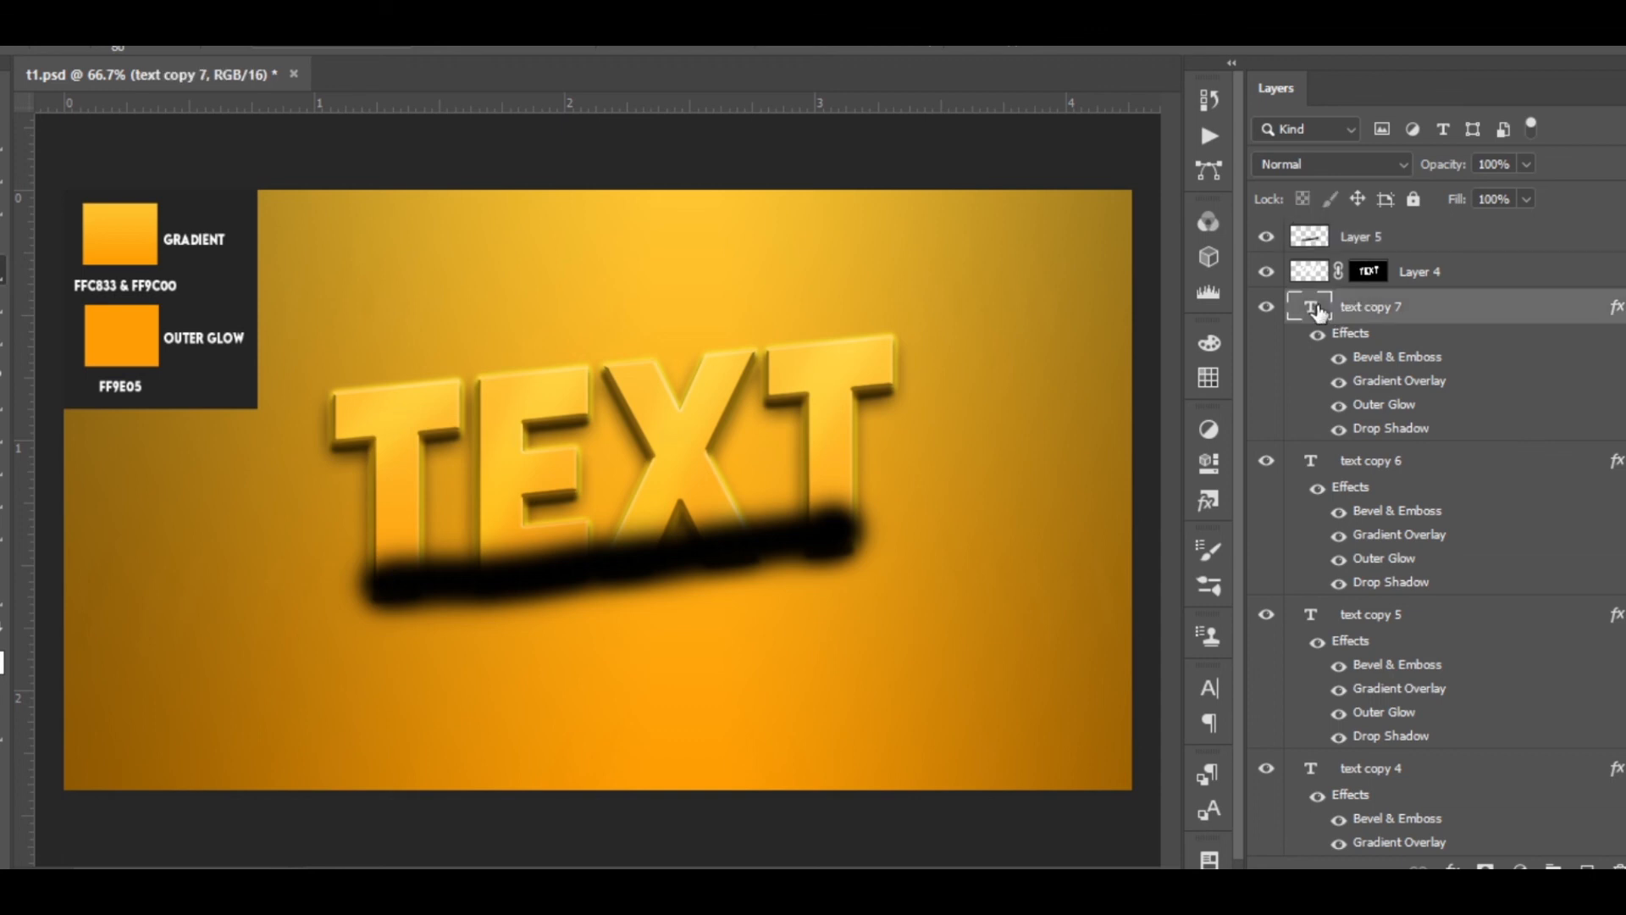
{"action": "left_click", "coordinate": [1318, 313], "text": "ctrl"}
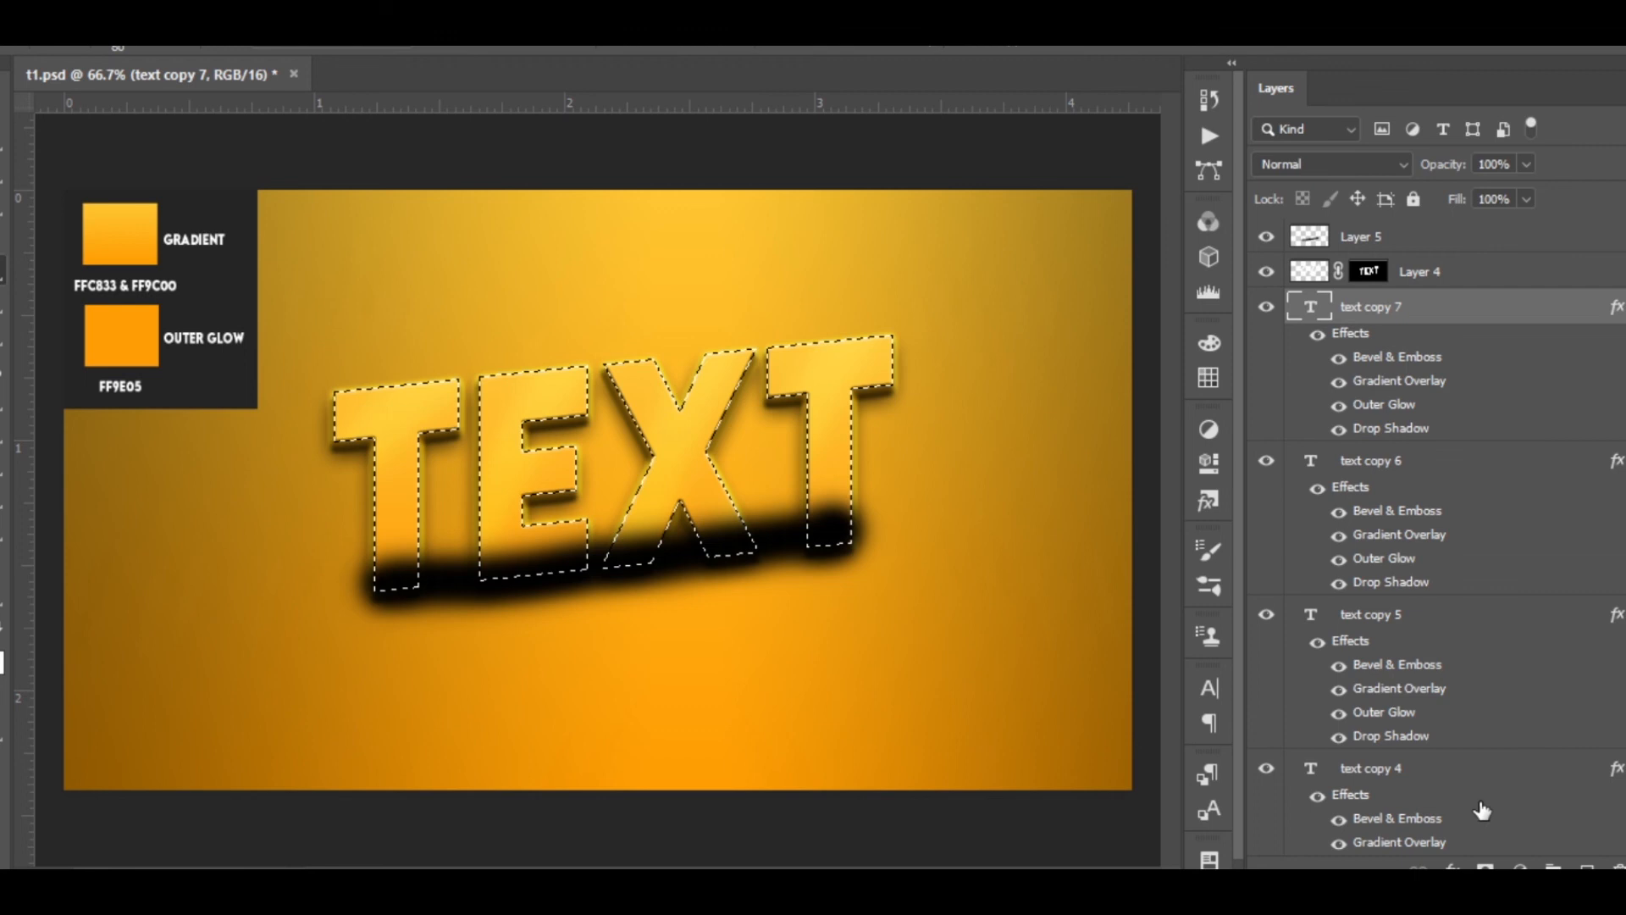
{"action": "left_click", "coordinate": [1410, 242]}
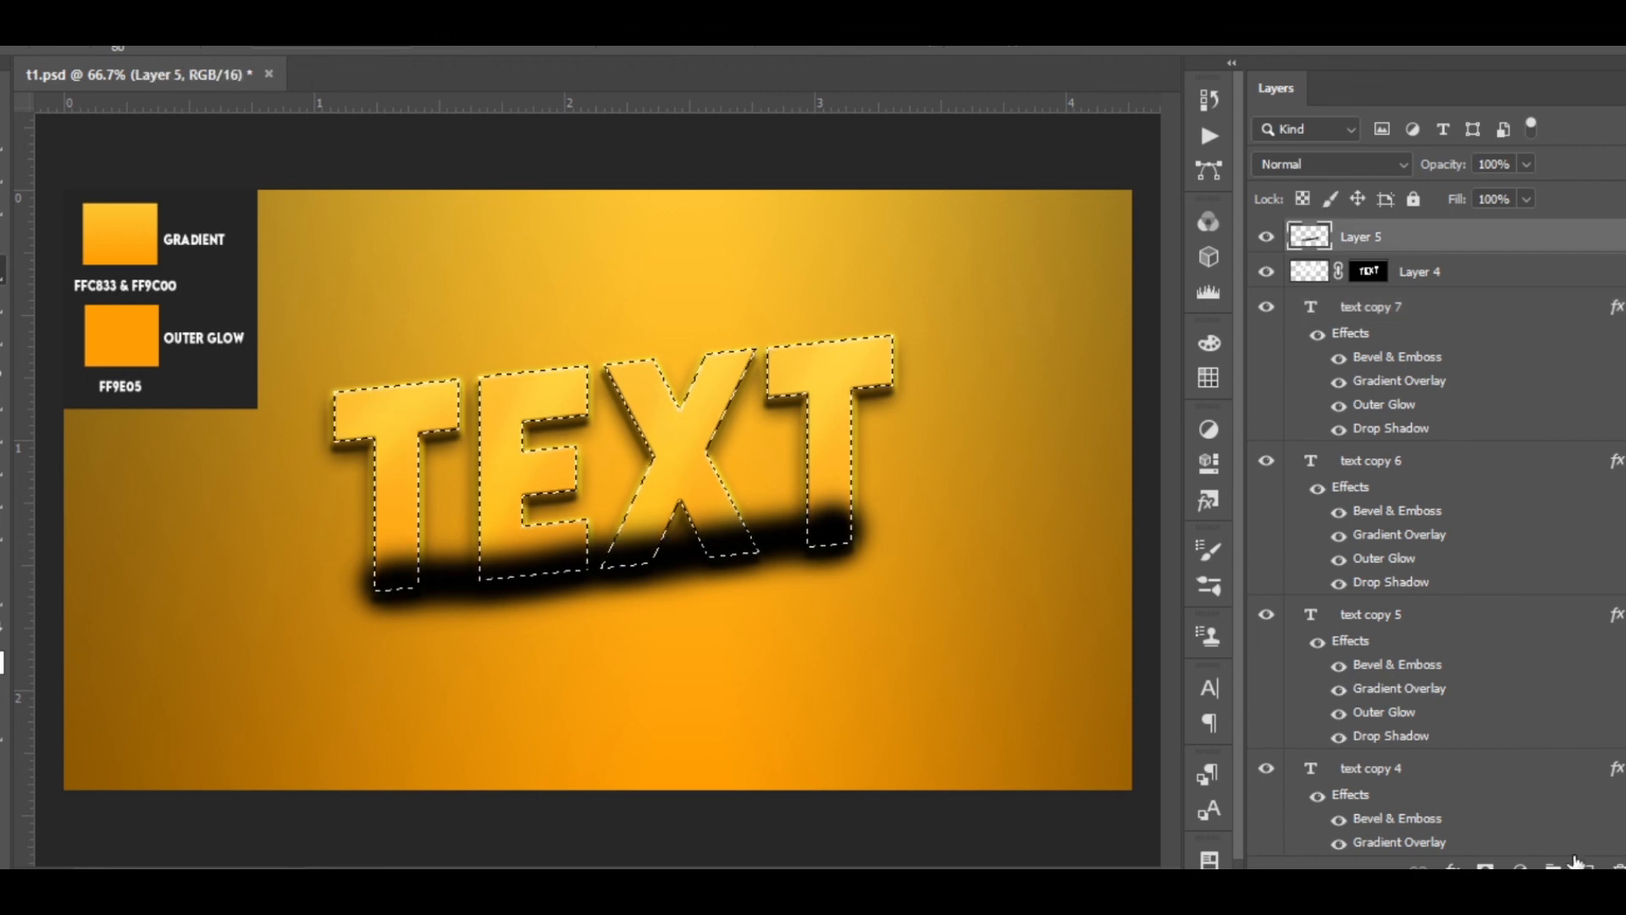
{"action": "left_click", "coordinate": [1485, 865]}
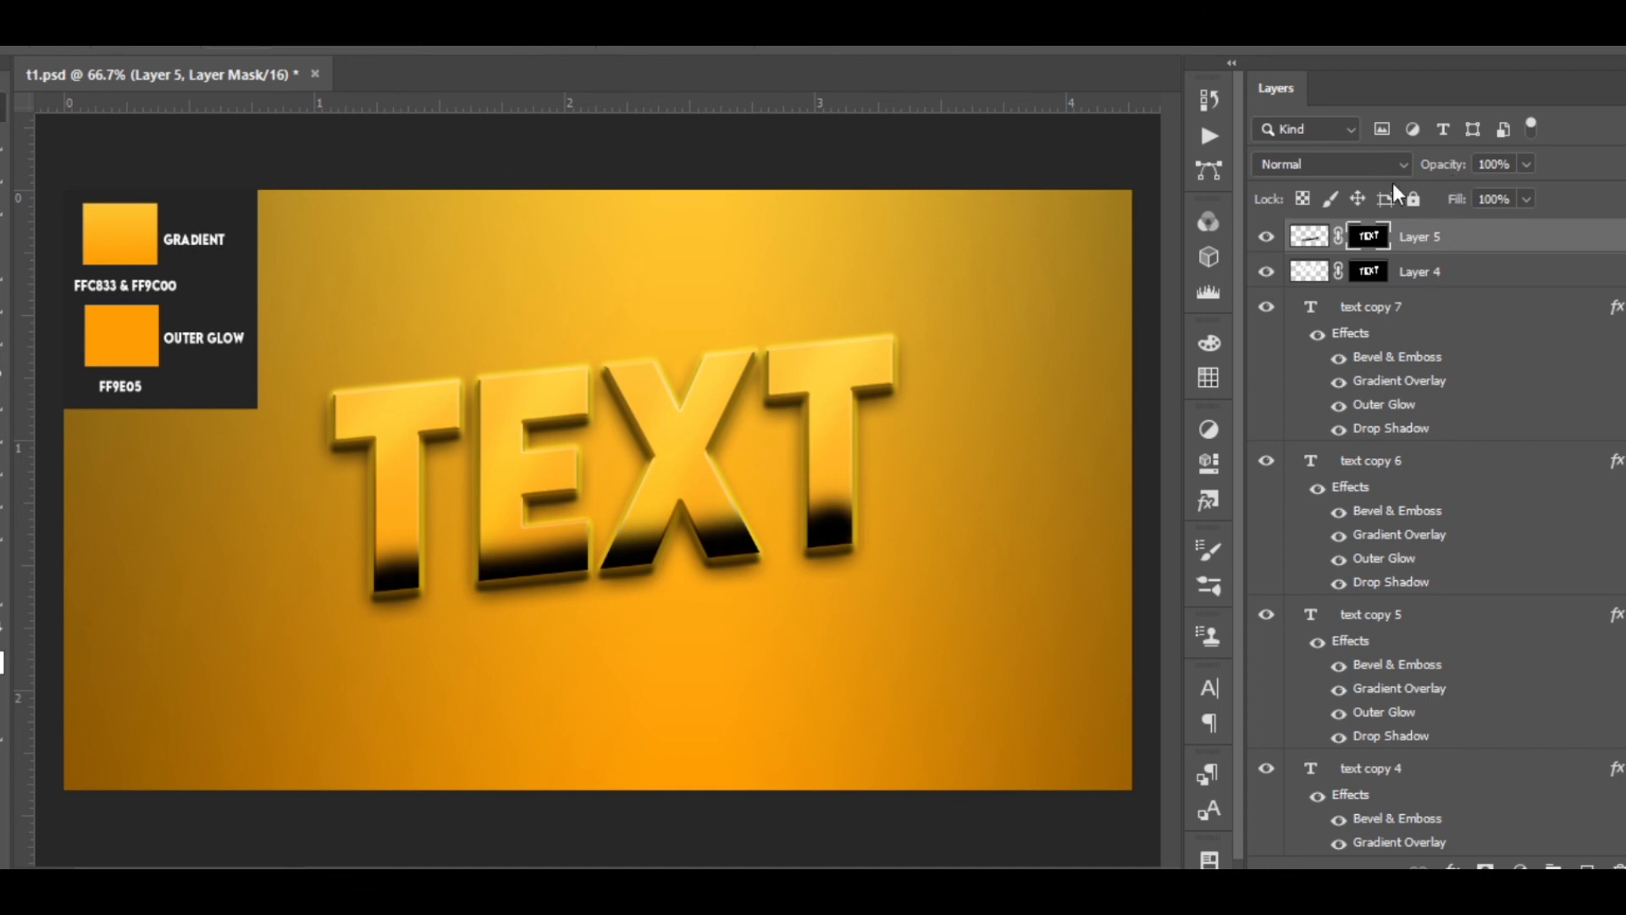
{"action": "left_click_drag", "start_coordinate": [1445, 163], "coordinate": [1337, 180]}
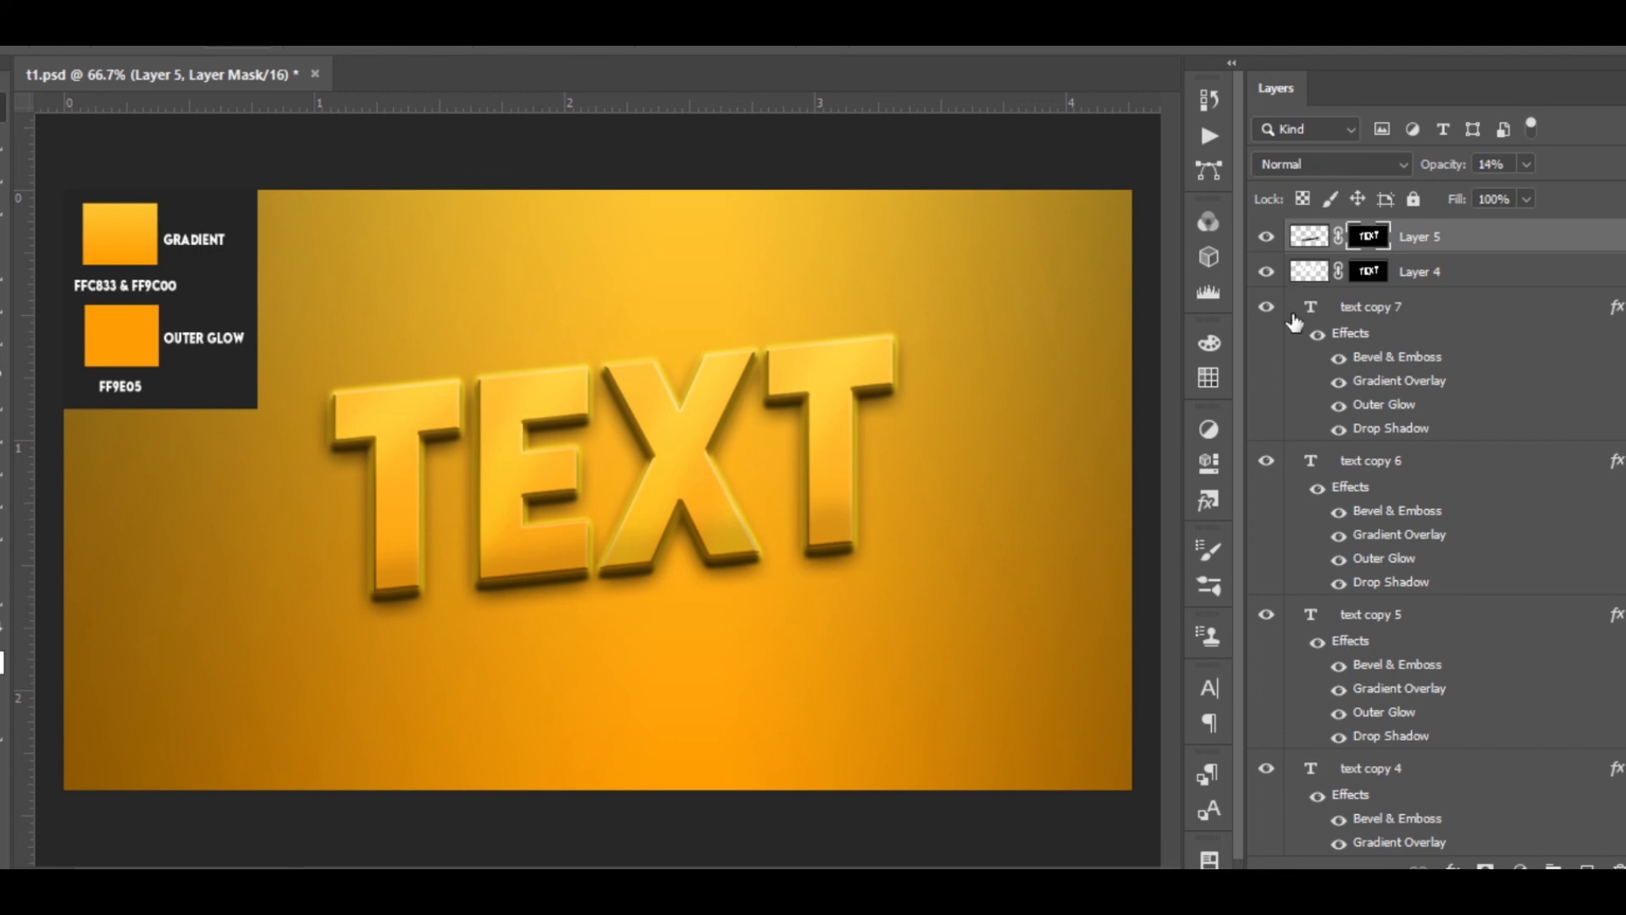
{"action": "left_click", "coordinate": [1315, 306], "text": "ctrl"}
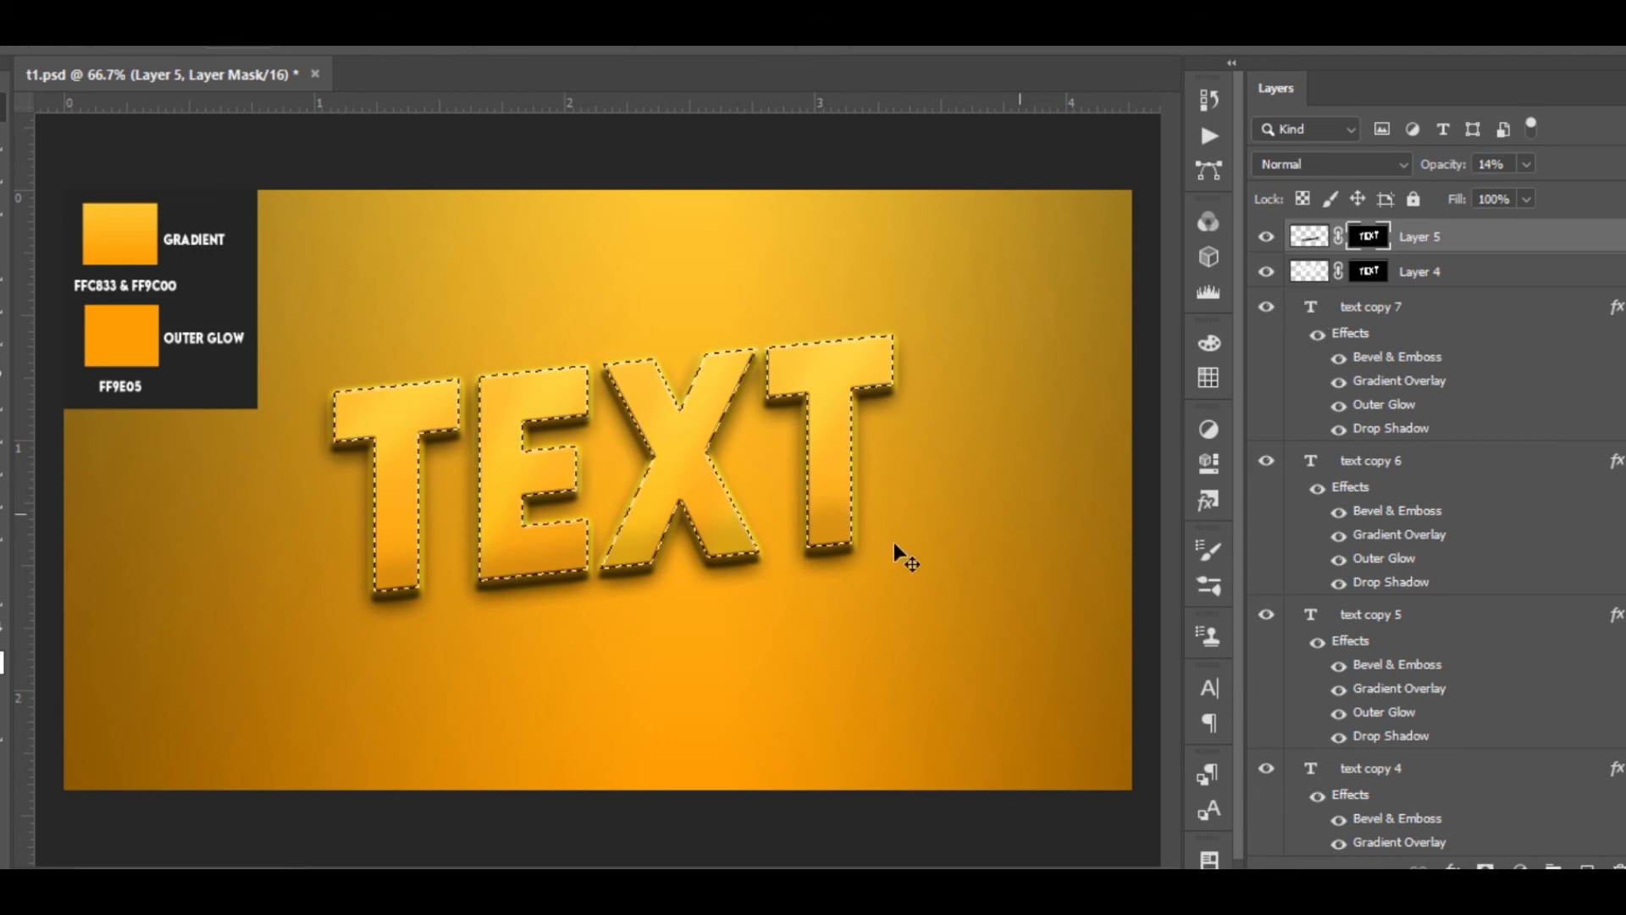
{"action": "key", "text": "b"}
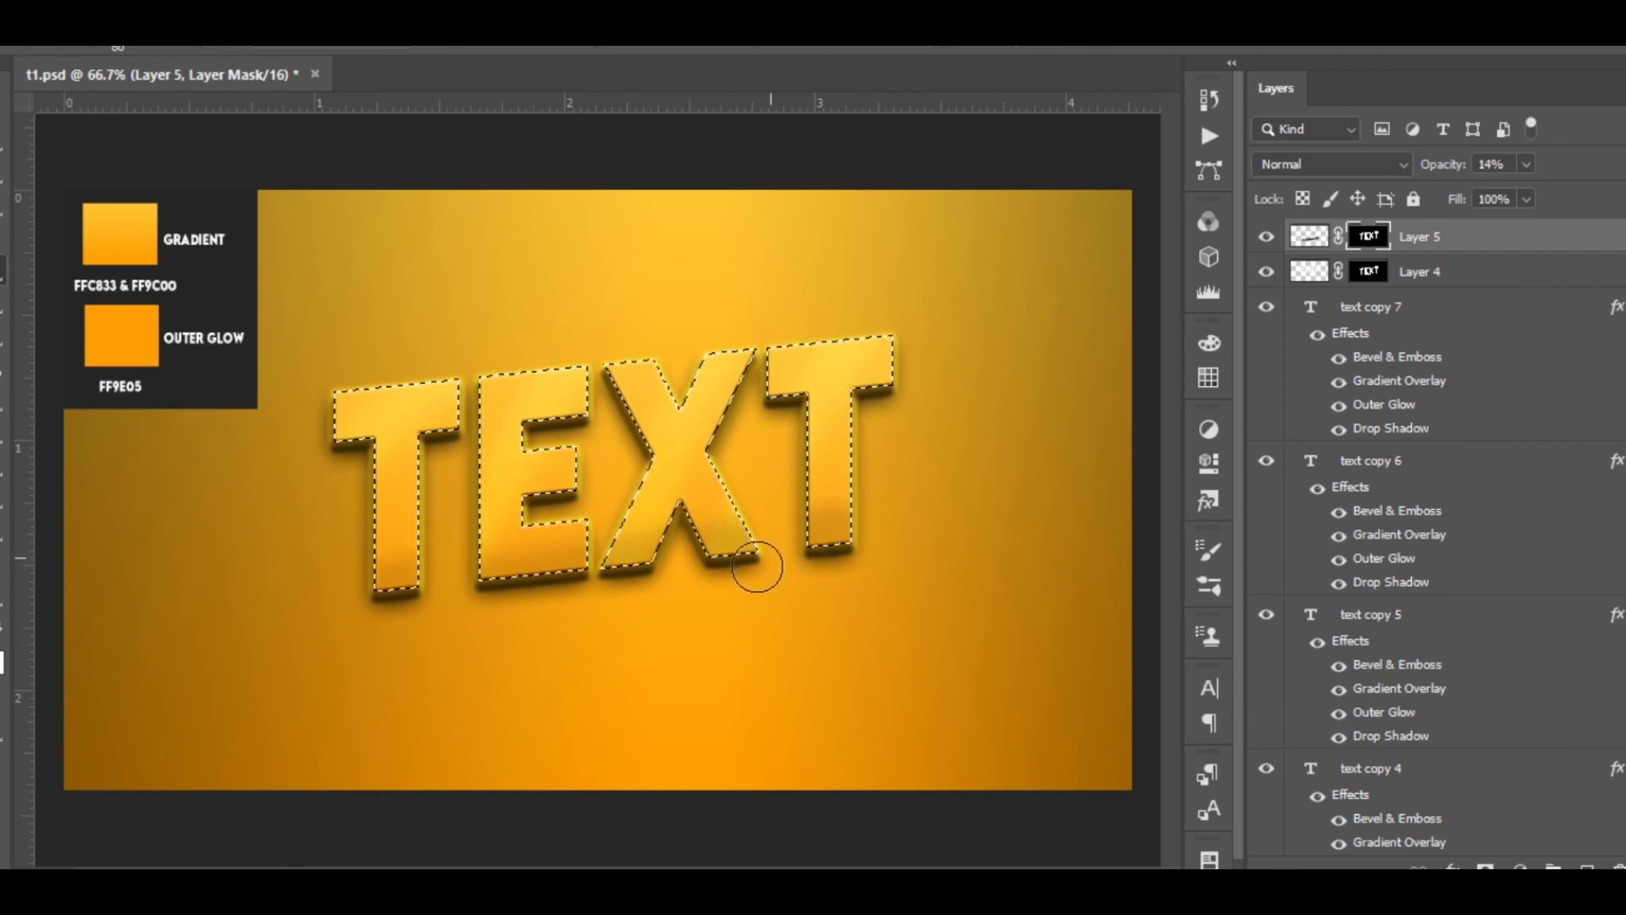
{"action": "key", "text": "v"}
{"action": "key", "text": "ctrl+d"}
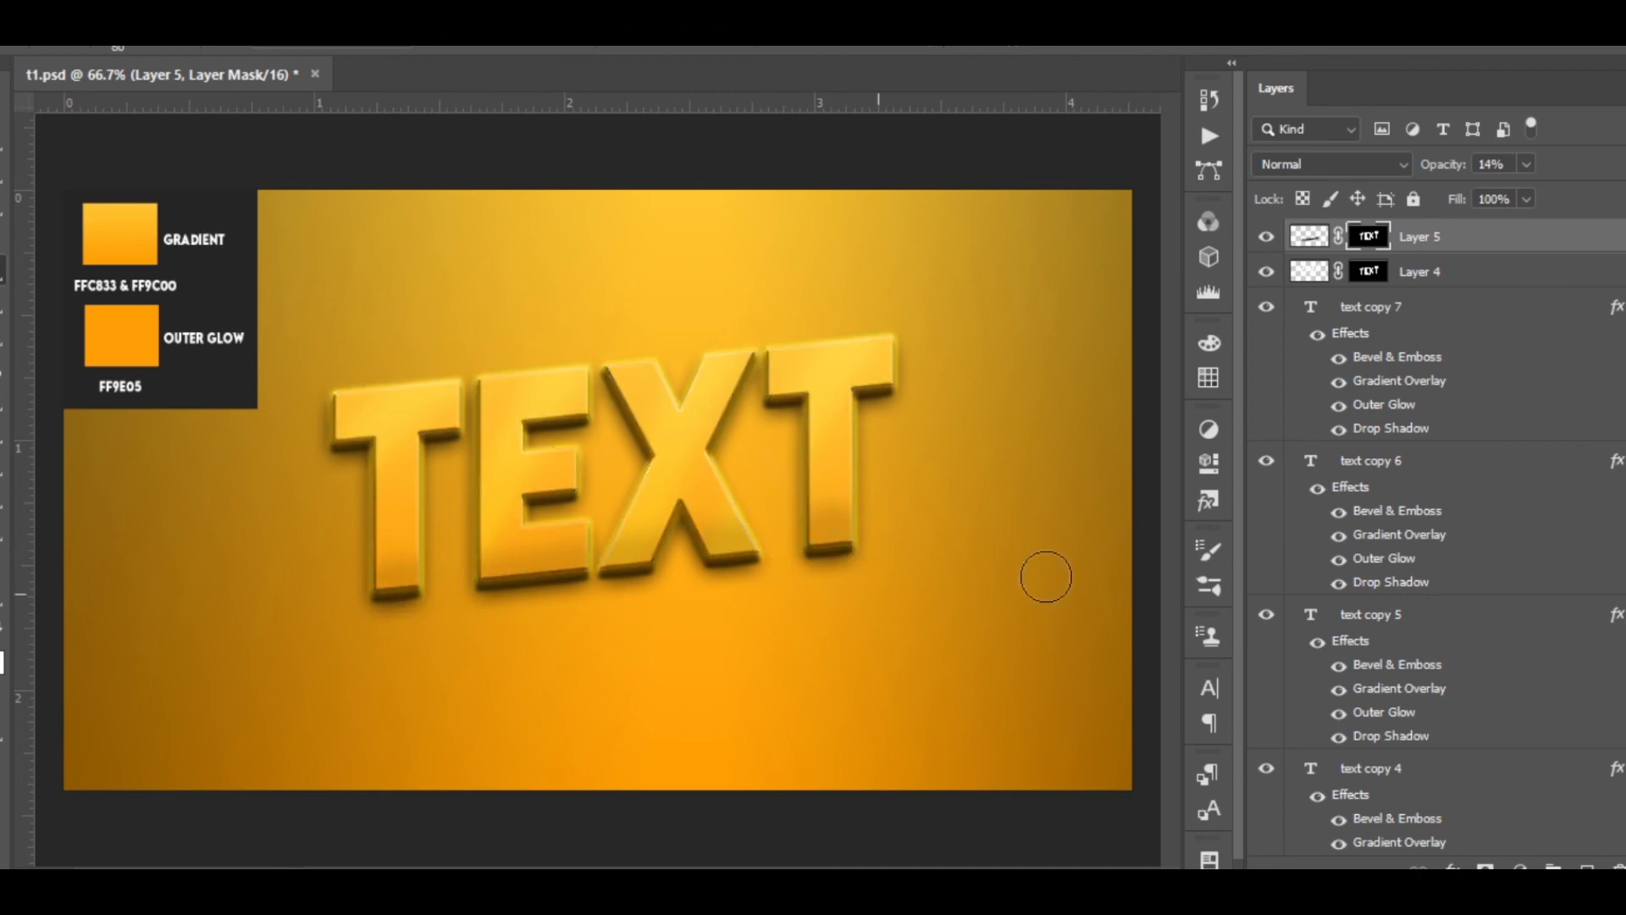
Group all the text layers, from the original text layer through text copy 7.
{"action": "left_click", "coordinate": [1368, 306]}
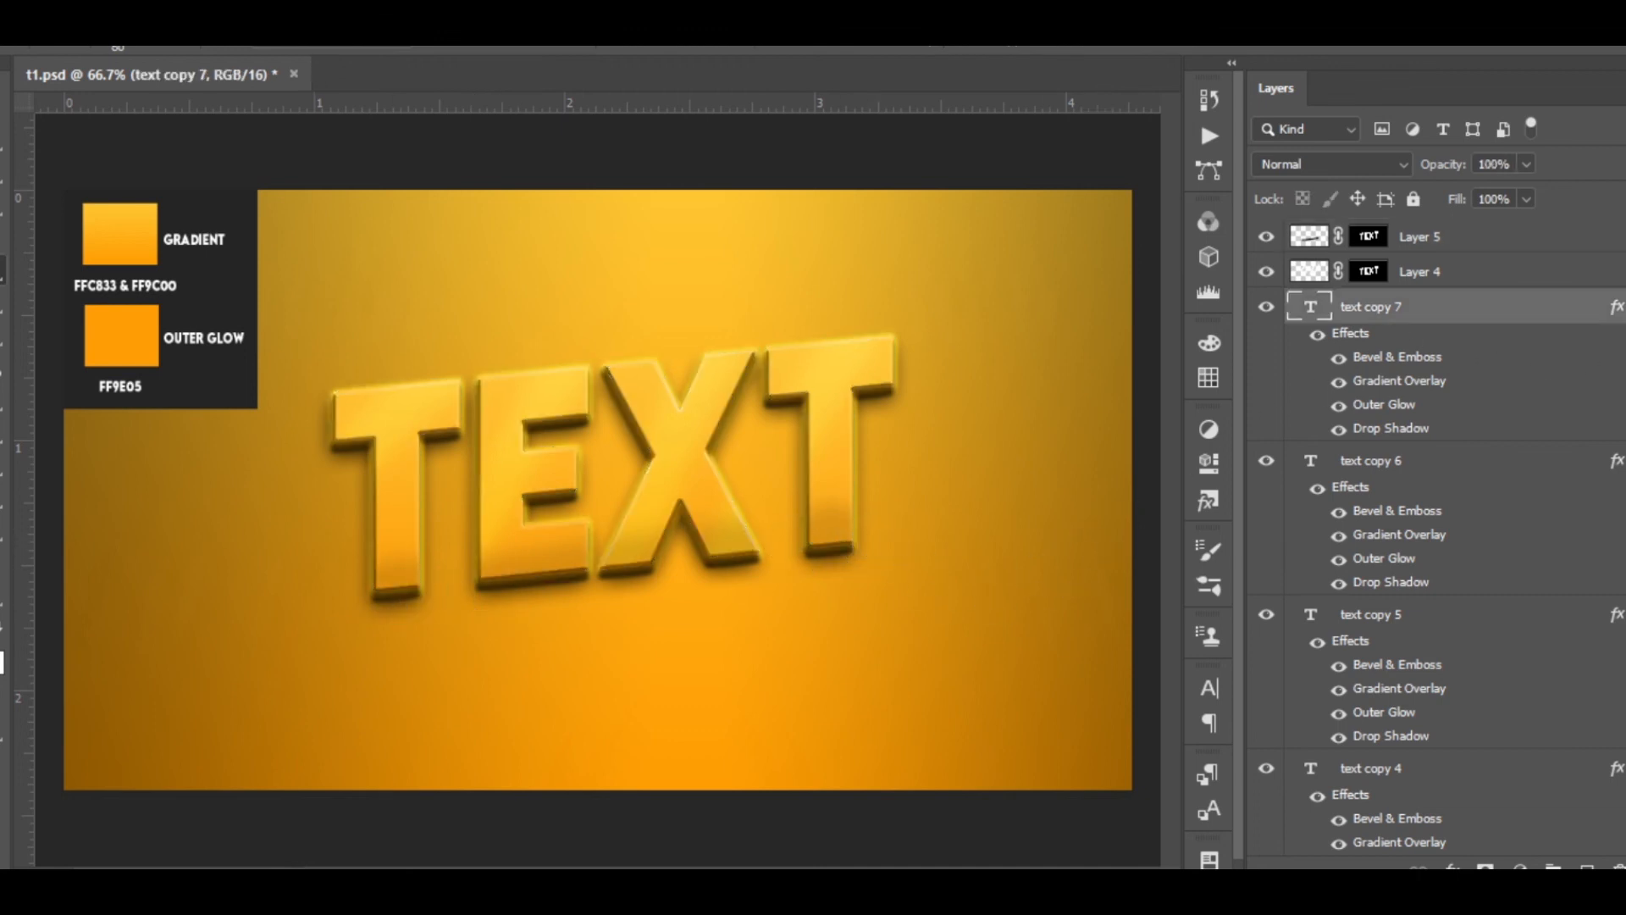
{"action": "scroll", "coordinate": [1440, 534], "scroll_direction": "down", "scroll_amount": 10}
{"action": "scroll", "coordinate": [1462, 644], "scroll_direction": "down", "scroll_amount": 1}
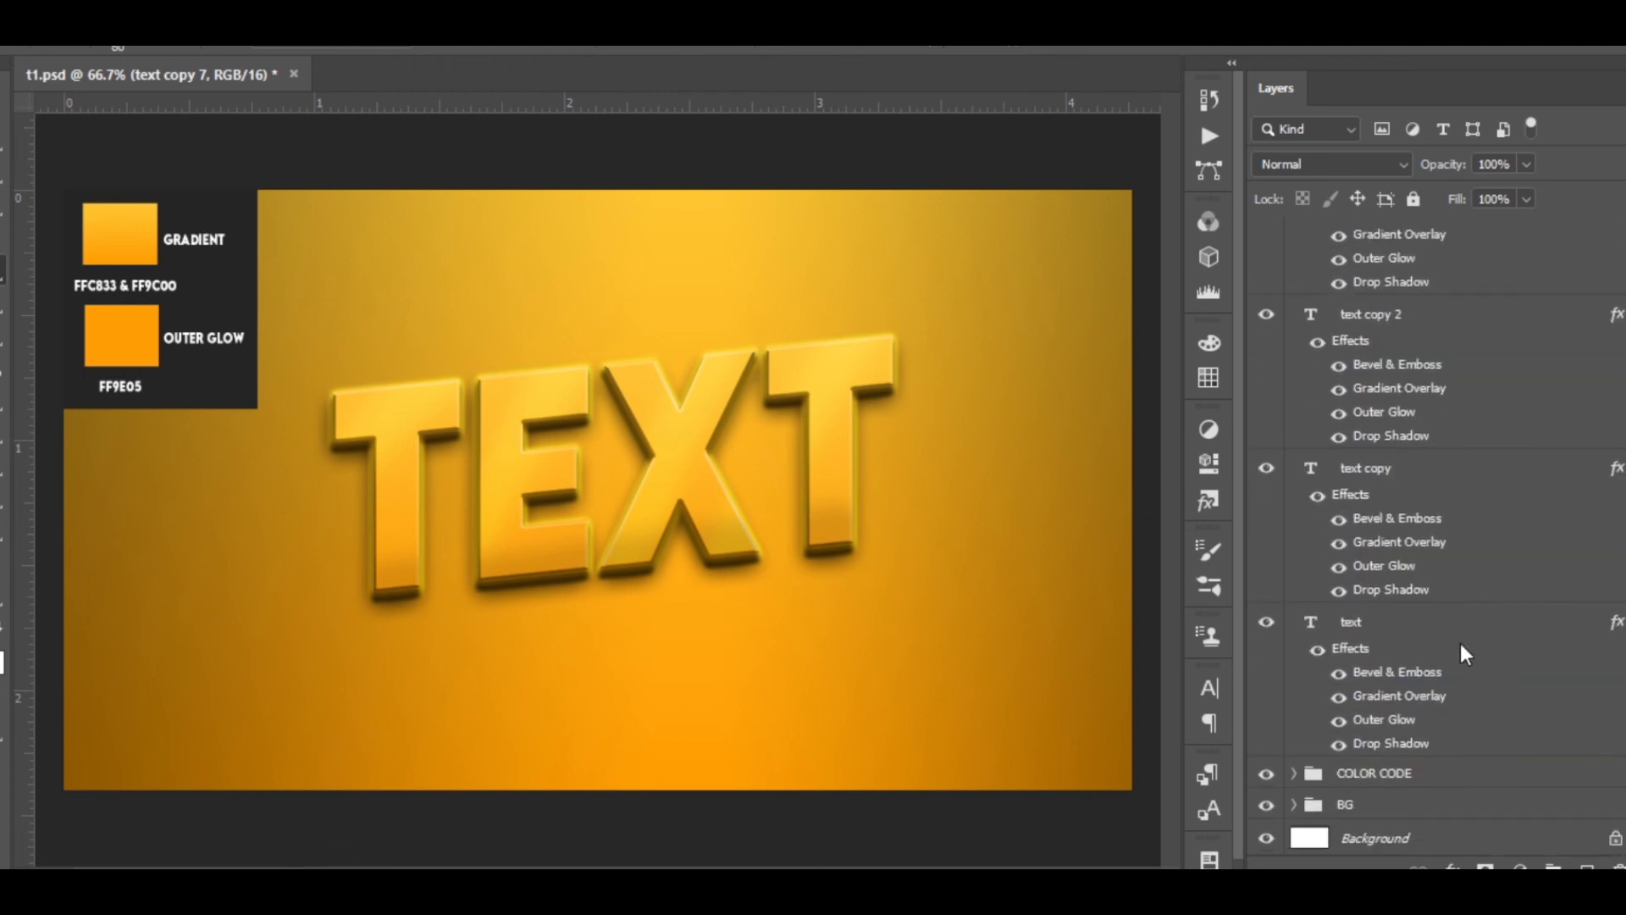
{"action": "left_click", "coordinate": [1455, 629]}
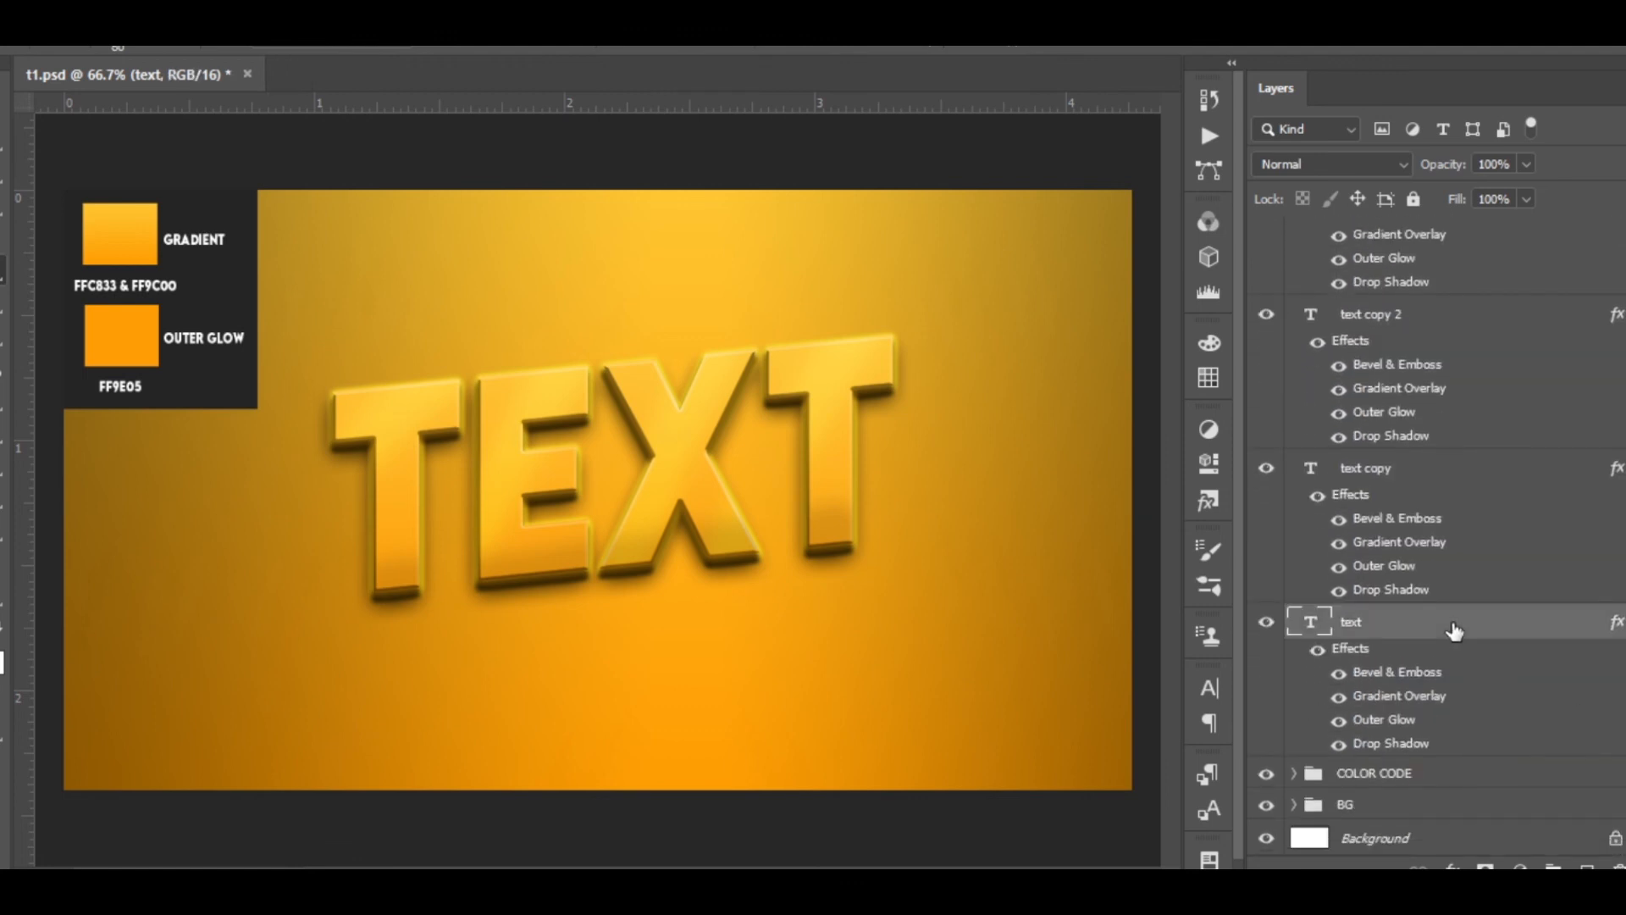
{"action": "scroll", "coordinate": [1440, 542], "scroll_direction": "up", "scroll_amount": 12}
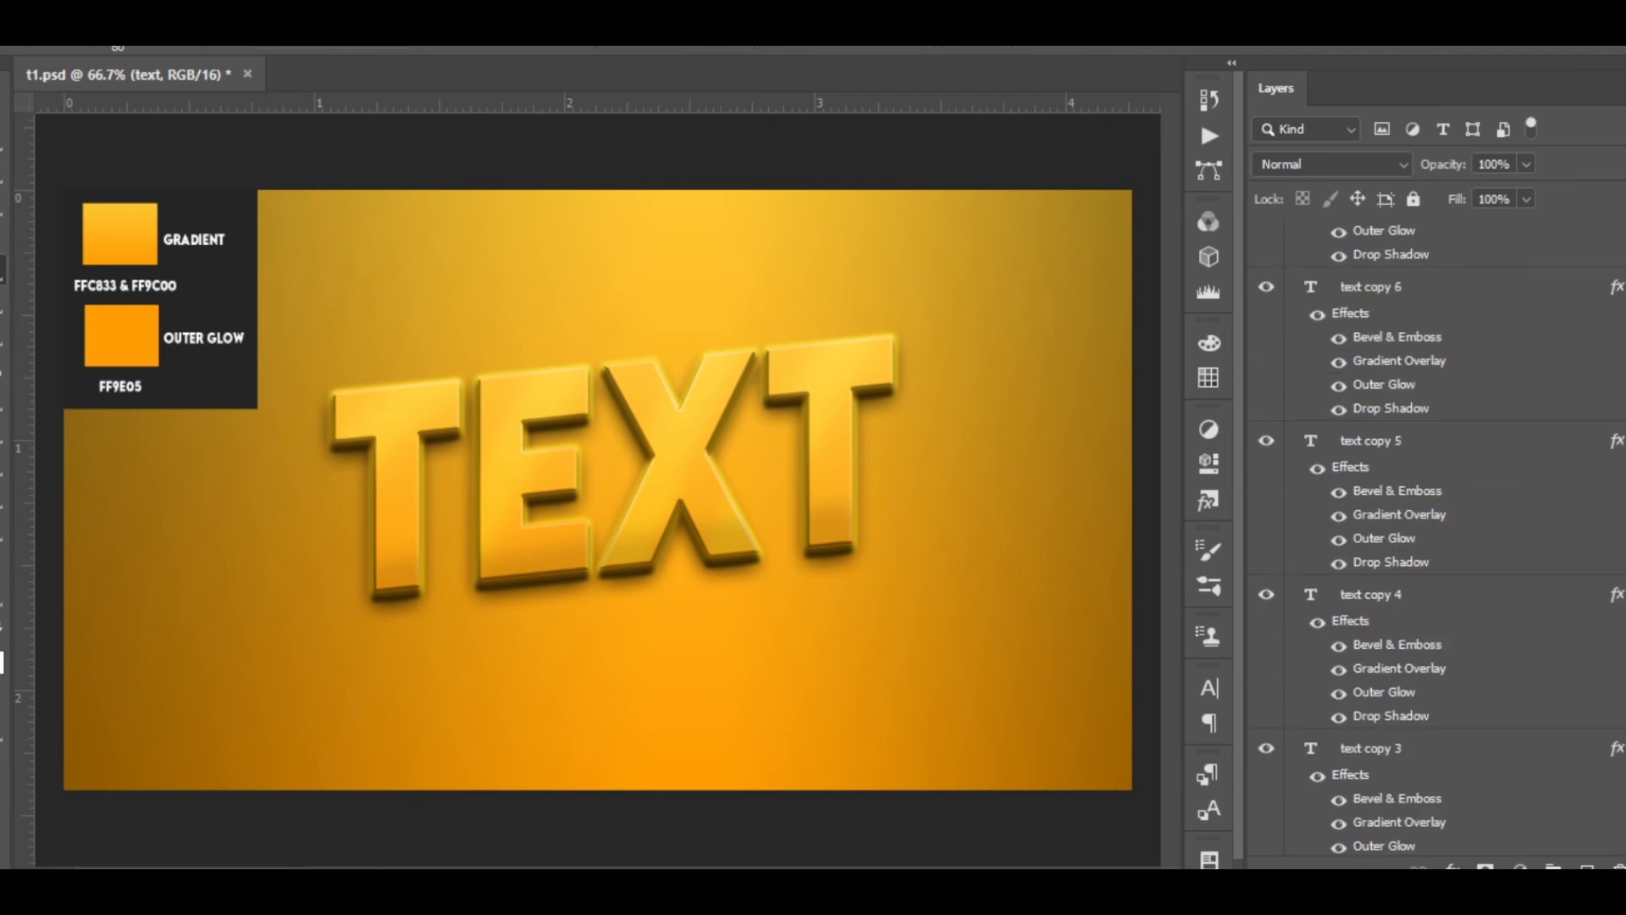
{"action": "left_click", "coordinate": [1411, 318], "text": "shift"}
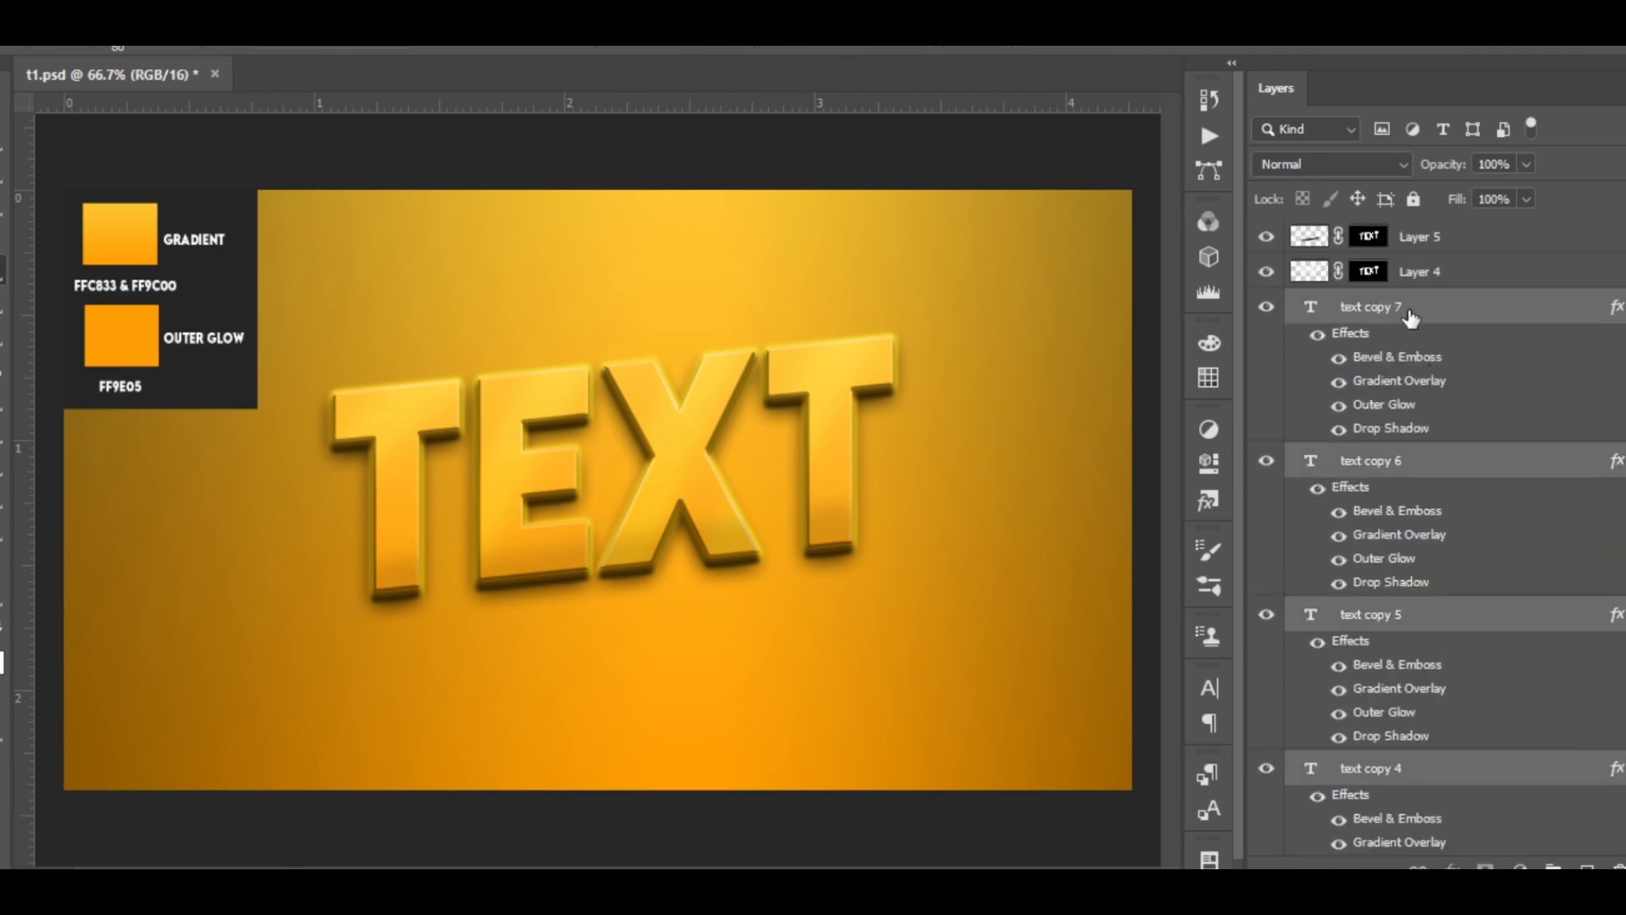
{"action": "key", "text": "ctrl+g"}
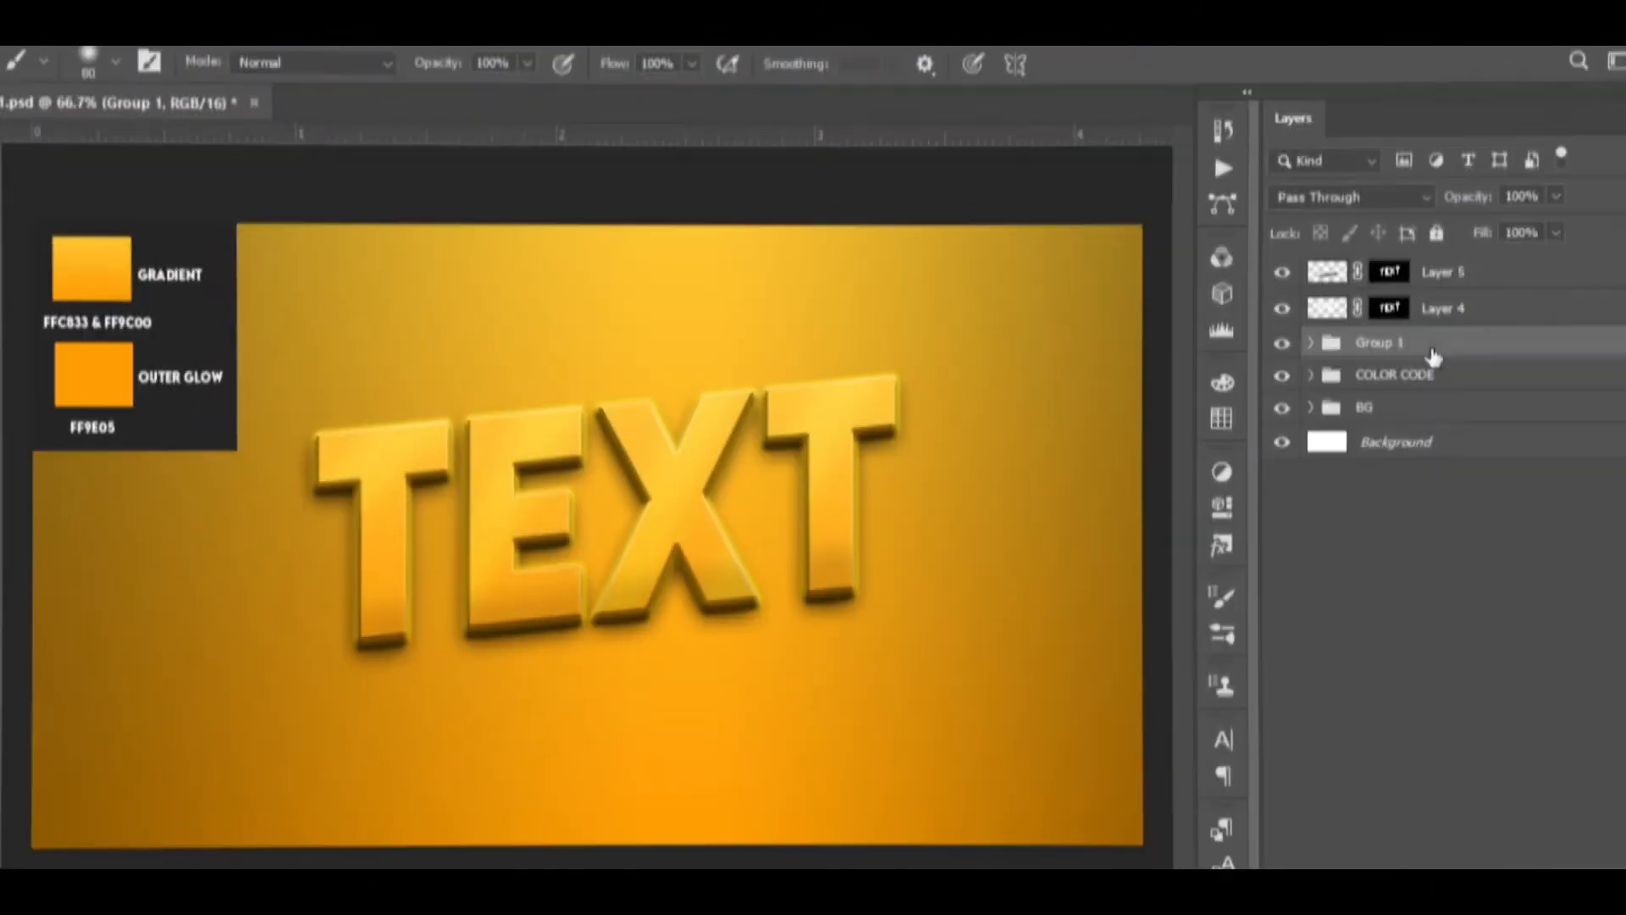